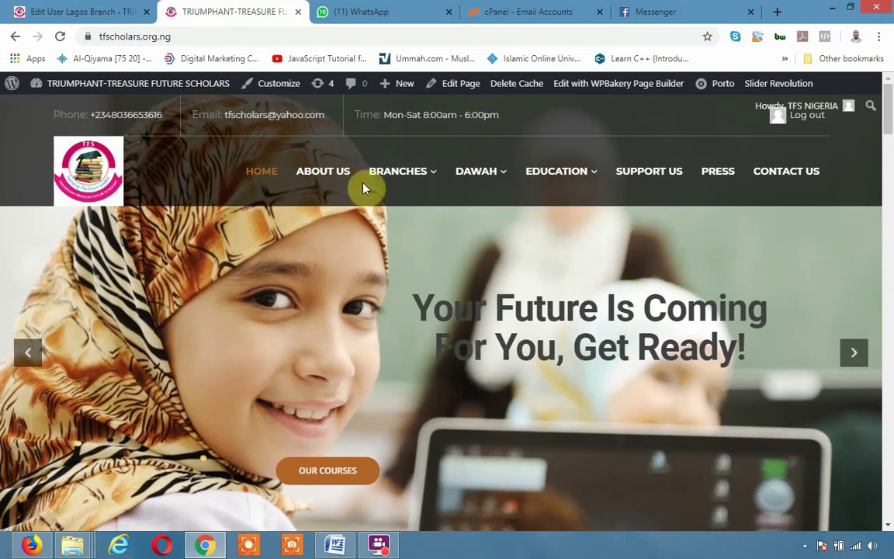
# Look over the home page banner and the submenu entries under Branches, Dawah and Education
pyautogui.click(323, 167)
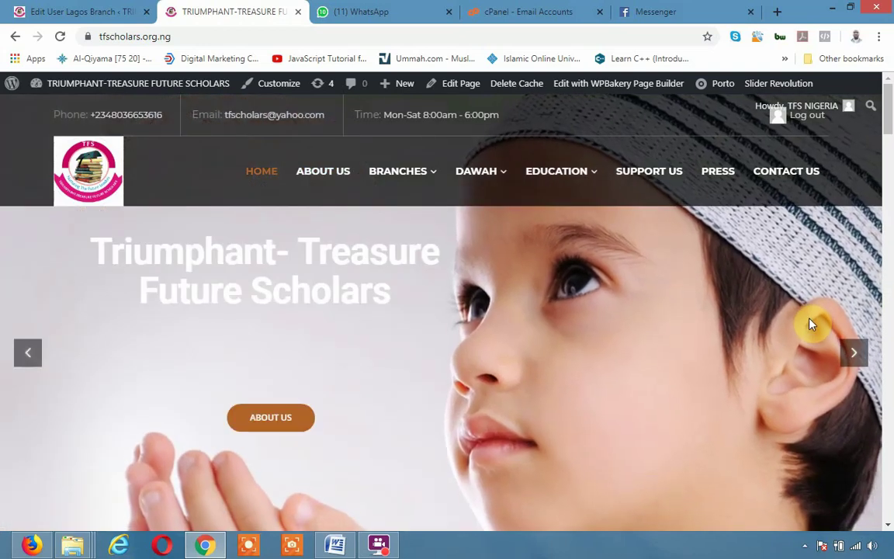
pyautogui.scroll(-2, 810, 324)
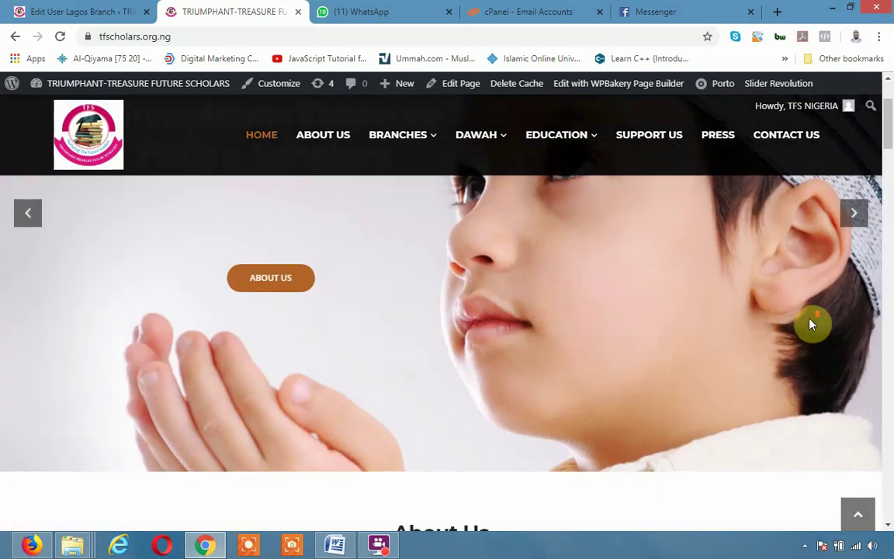
pyautogui.scroll(-7, 809, 324)
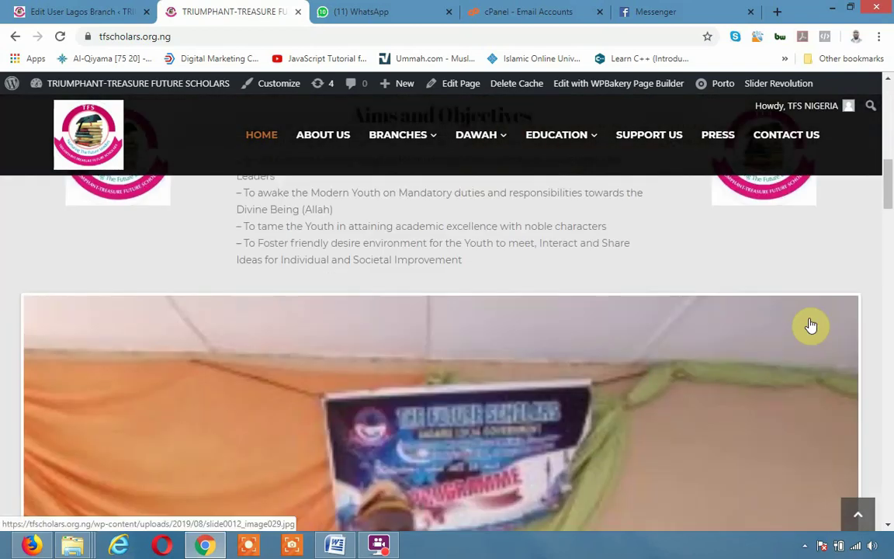
pyautogui.scroll(6, 838, 346)
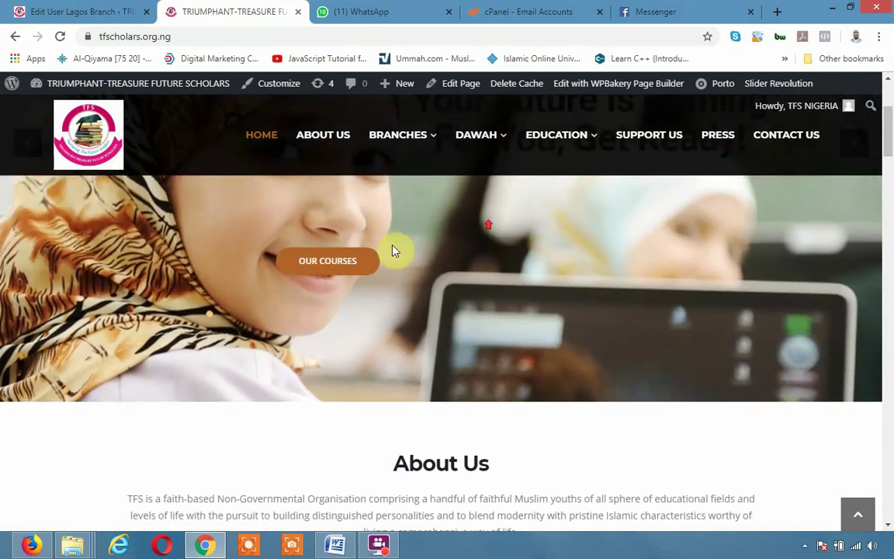
pyautogui.scroll(3, 272, 175)
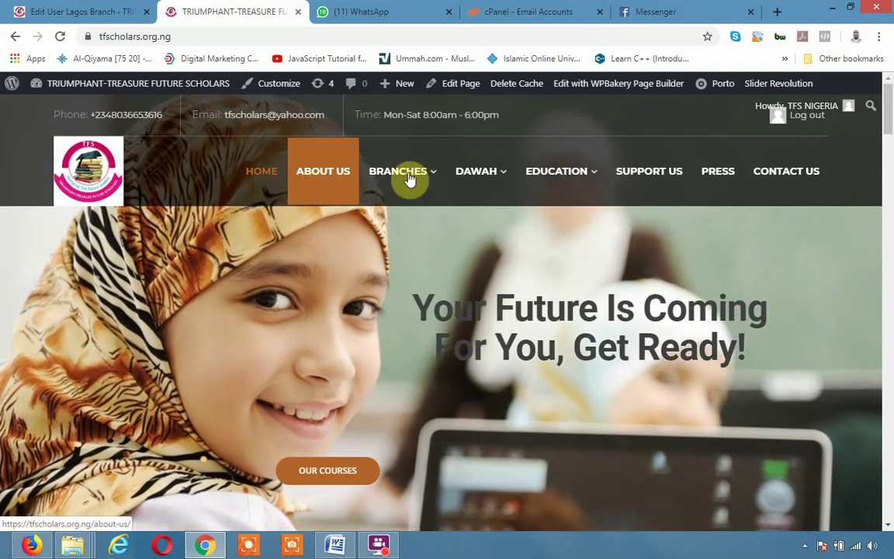
pyautogui.moveTo(421, 177)
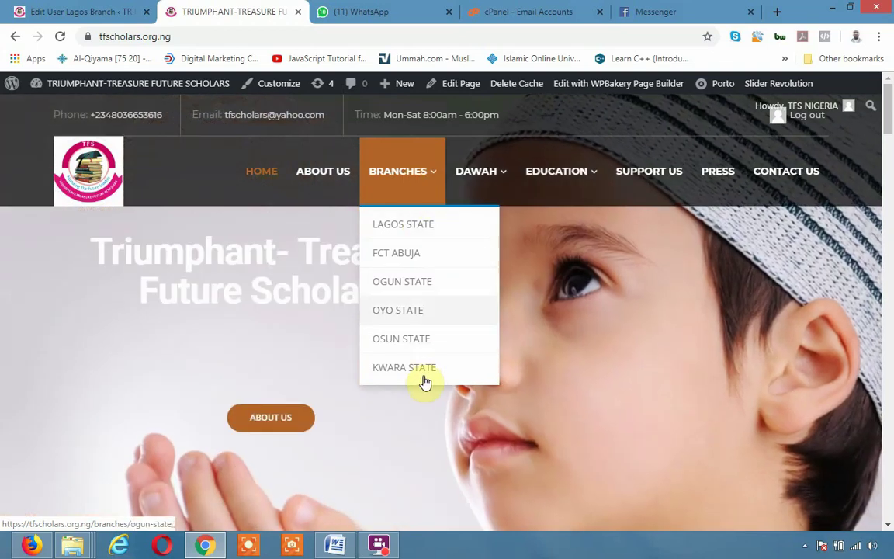
pyautogui.moveTo(498, 178)
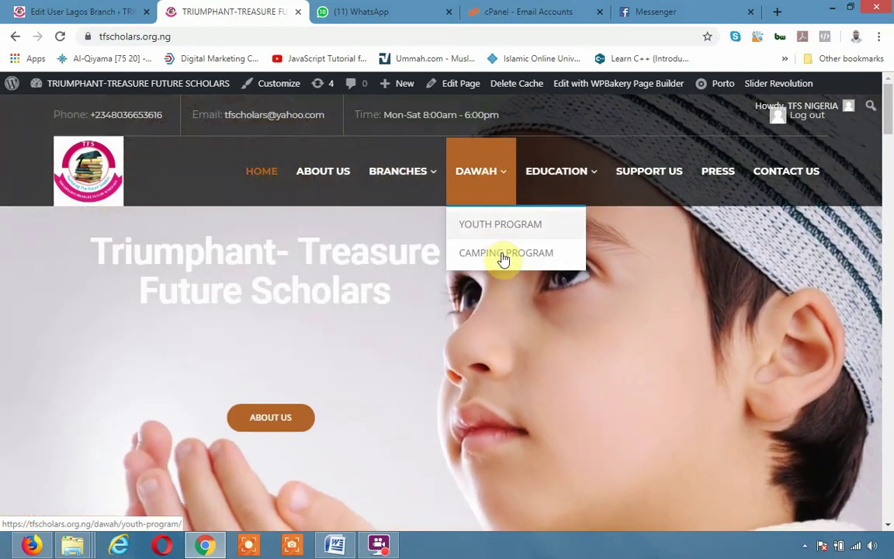
pyautogui.moveTo(604, 170)
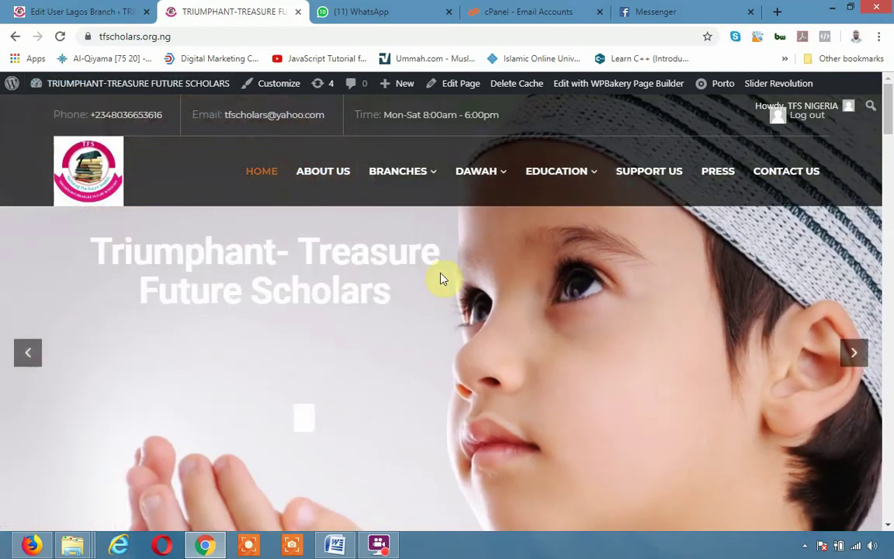
# Examine the home page's About Us and Aims and Objectives sections and browse the event photo slideshow
pyautogui.scroll(-5, 437, 264)
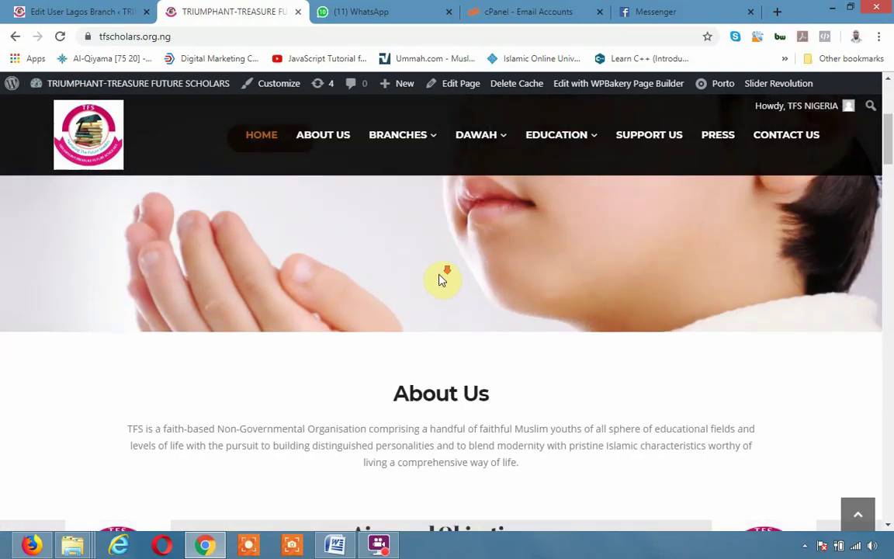
pyautogui.scroll(-2, 442, 282)
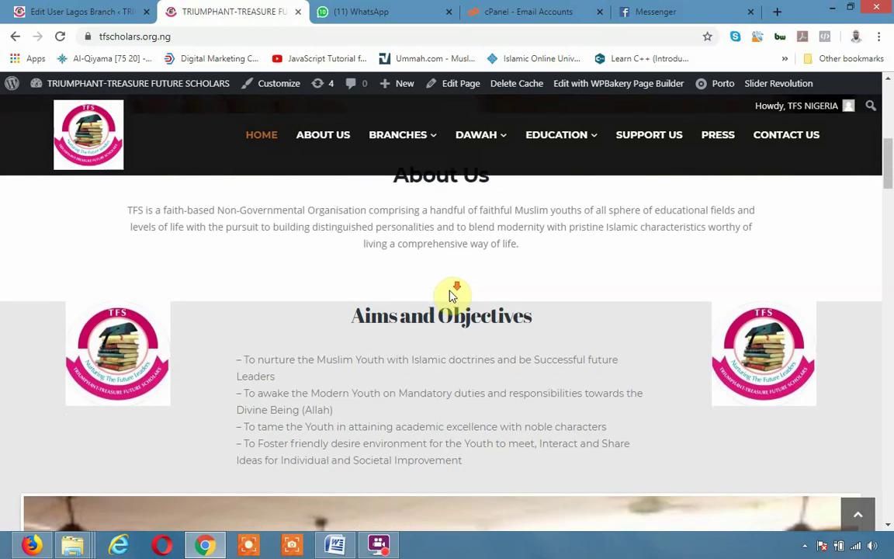
pyautogui.scroll(-6, 452, 295)
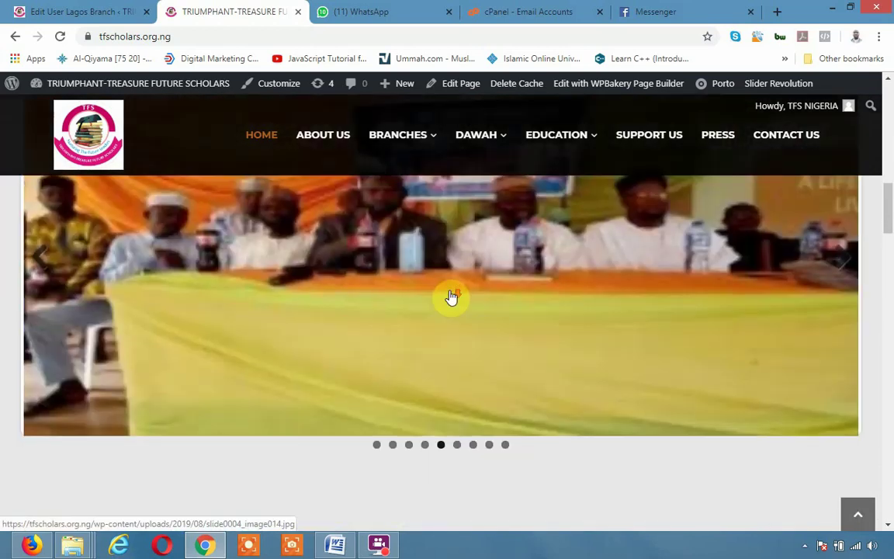
pyautogui.scroll(-3, 452, 298)
pyautogui.scroll(3, 451, 297)
pyautogui.scroll(1, 451, 298)
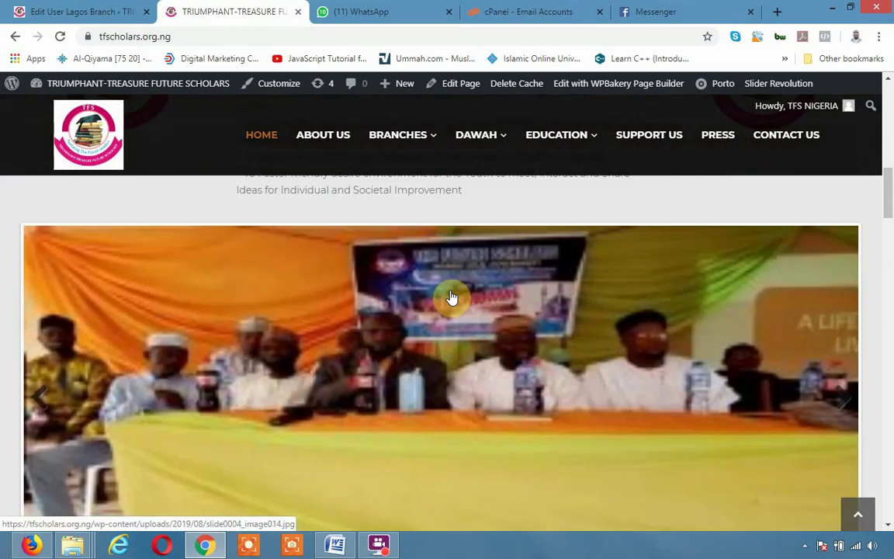
pyautogui.scroll(-1, 481, 299)
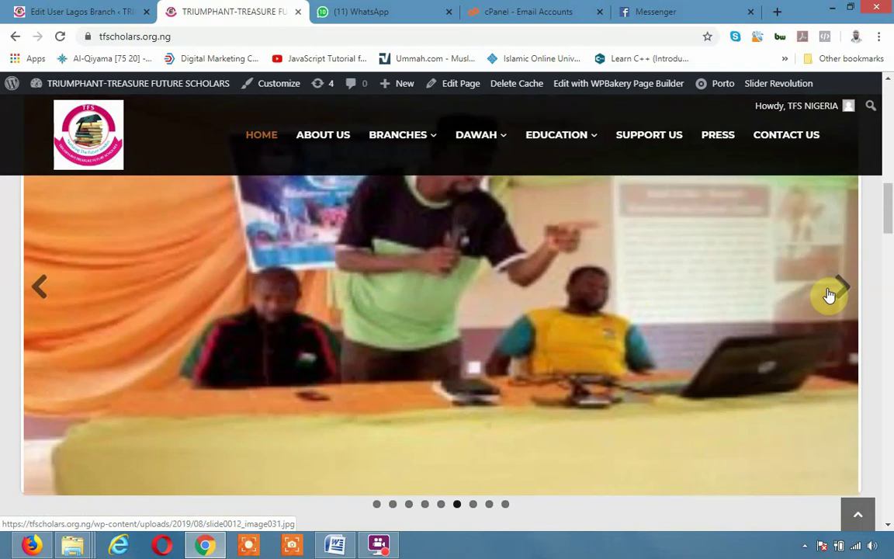
pyautogui.click(843, 294)
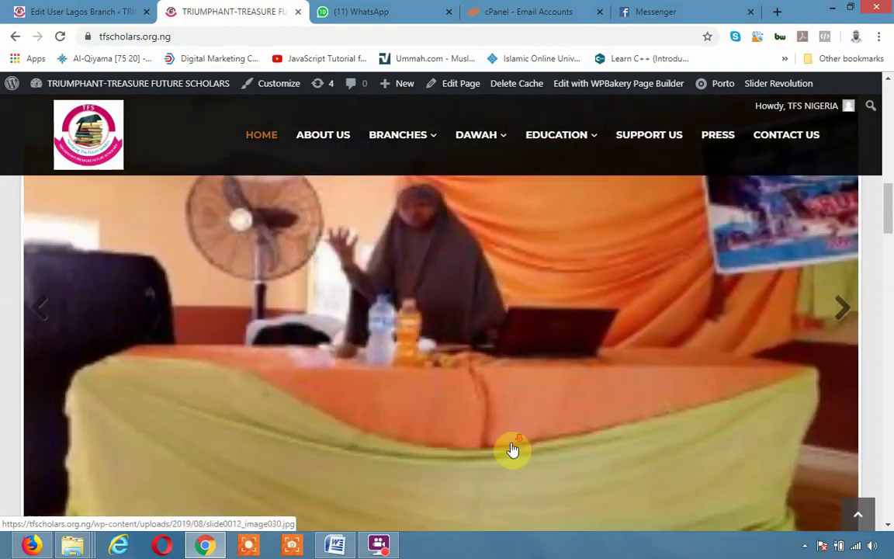
pyautogui.scroll(-2, 512, 450)
pyautogui.click(424, 404)
pyautogui.scroll(-2, 510, 400)
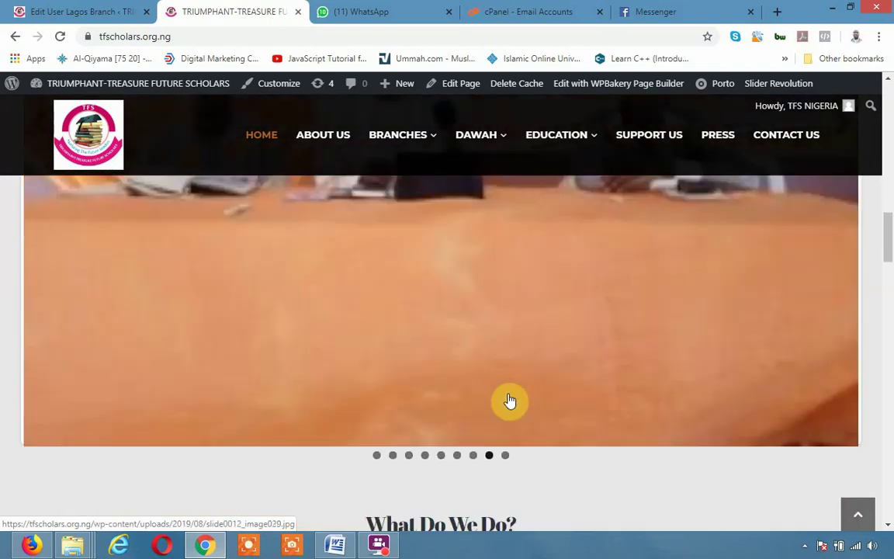
# Review the What Do We Do, Support Us and Watch Us sections of the home page
pyautogui.scroll(-4, 510, 400)
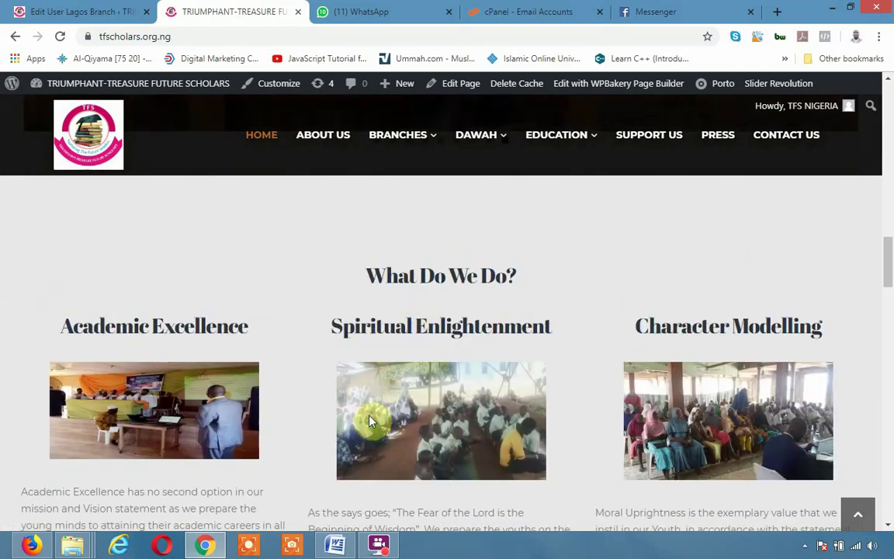
pyautogui.scroll(-3, 399, 419)
pyautogui.scroll(5, 393, 218)
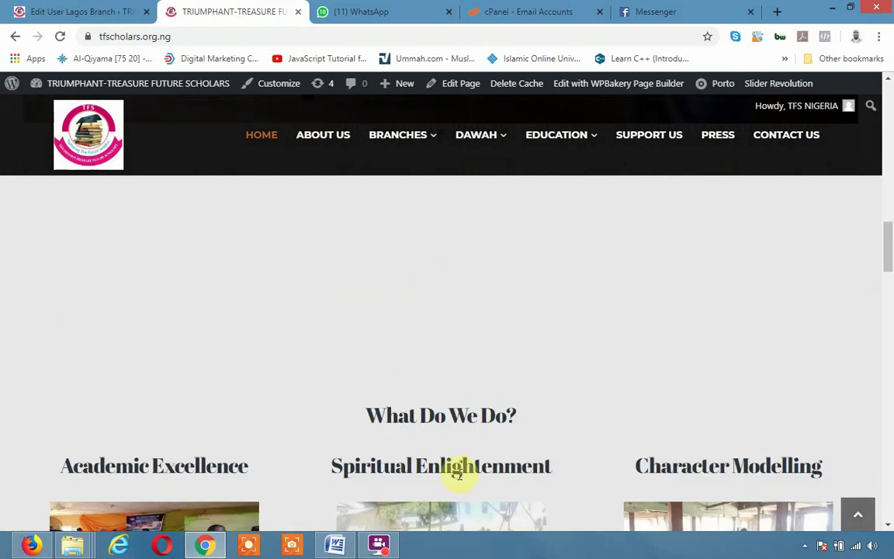
pyautogui.scroll(-6, 469, 470)
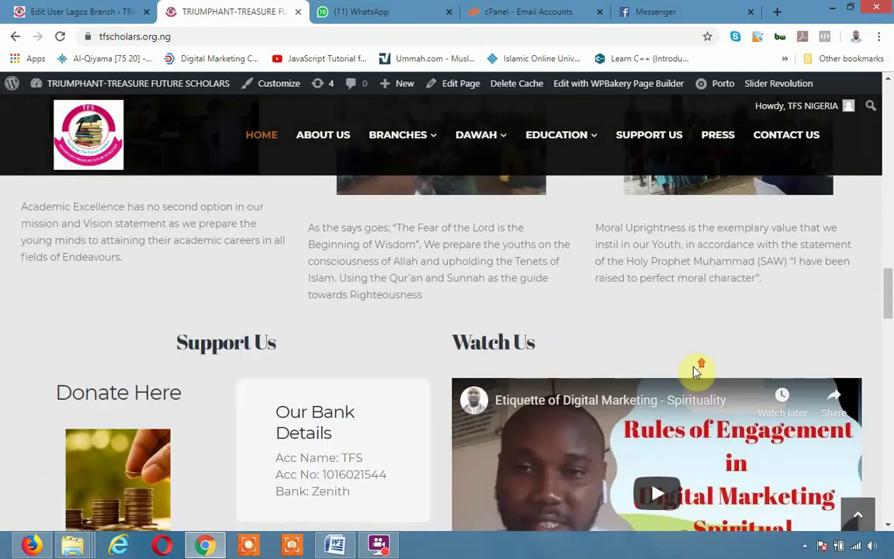
pyautogui.scroll(3, 696, 367)
pyautogui.scroll(-3, 807, 326)
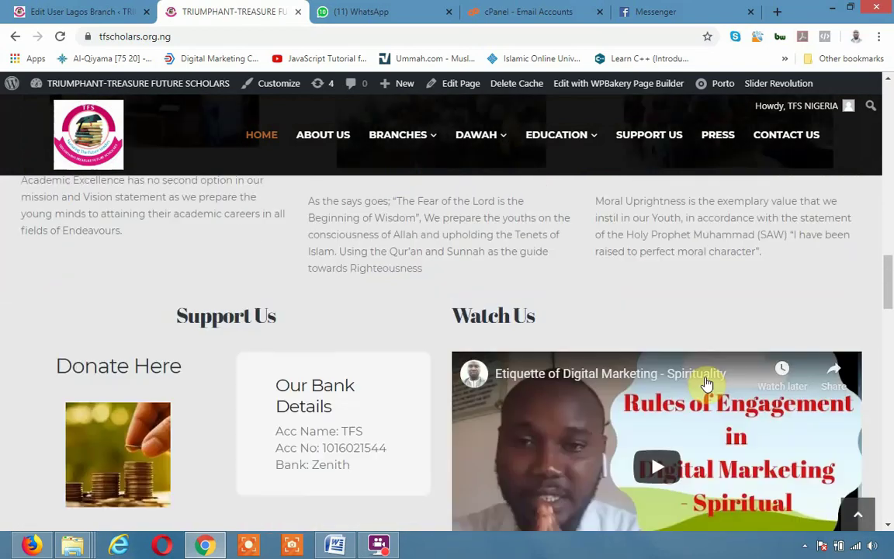
pyautogui.scroll(1, 703, 359)
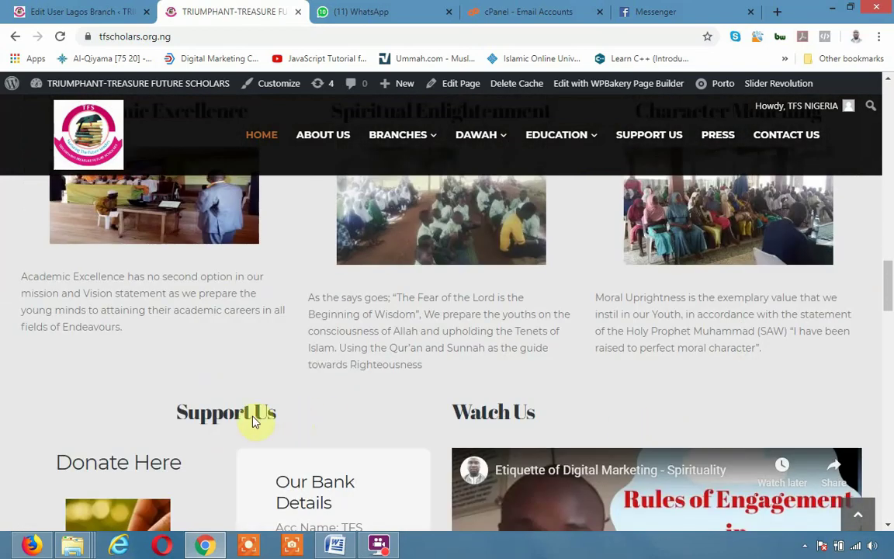
pyautogui.scroll(-1, 233, 415)
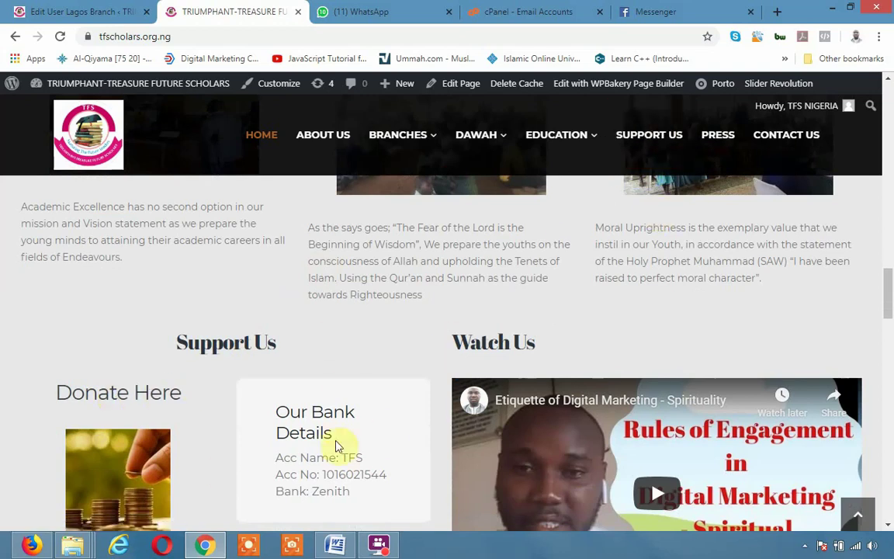
pyautogui.scroll(-1, 336, 419)
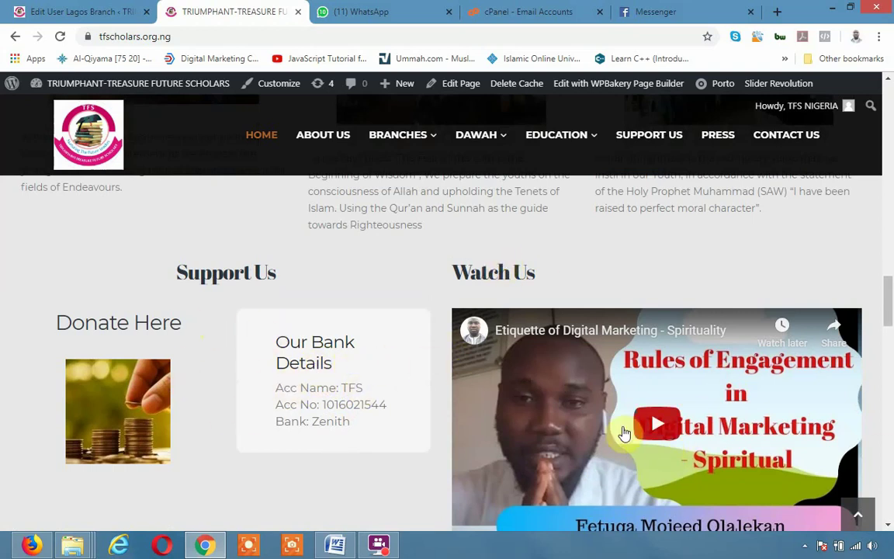
pyautogui.scroll(-2, 669, 409)
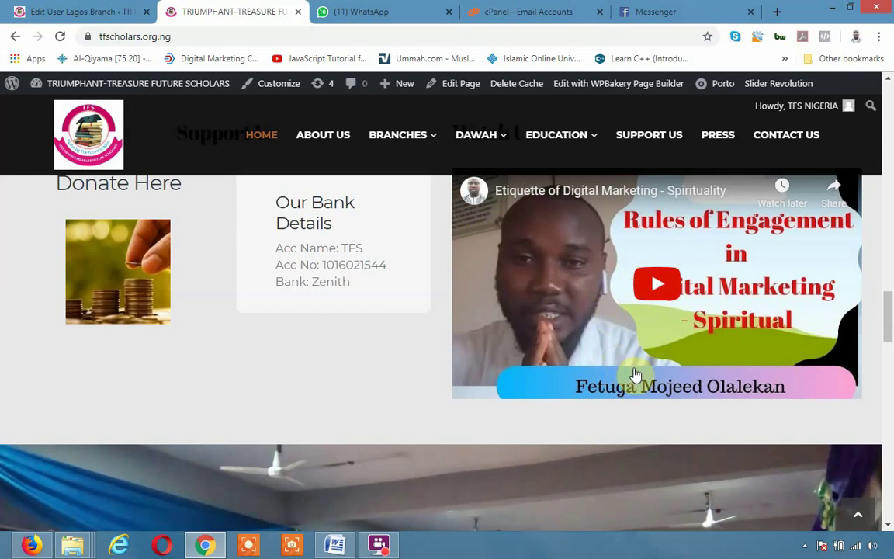
# View the Become a Triumphant-Treasure Future Scholar form and the What The Future Leaders Say testimonials
pyautogui.scroll(-2, 634, 378)
pyautogui.scroll(-2, 635, 380)
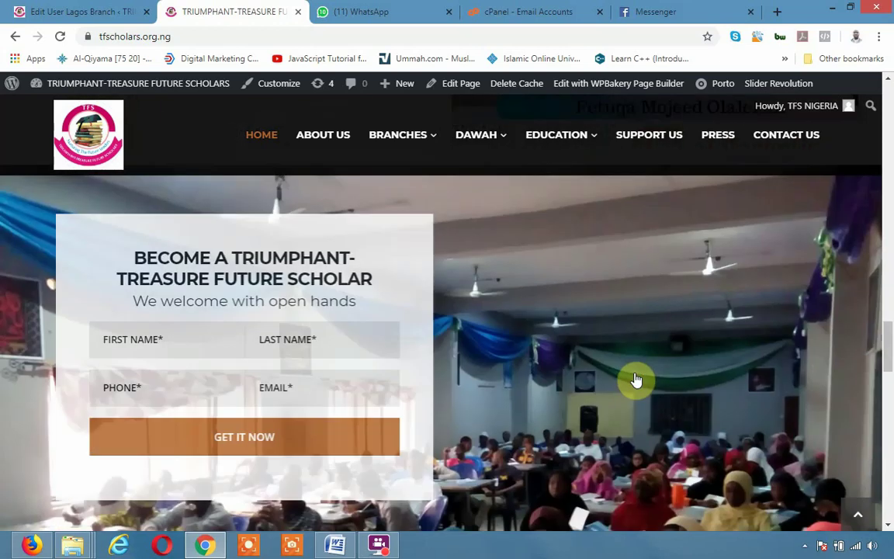
pyautogui.scroll(-1, 638, 388)
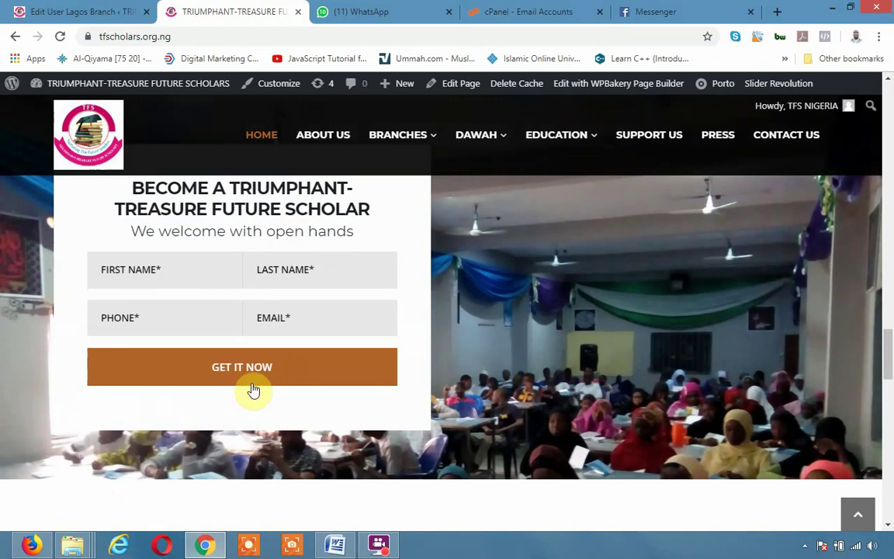
pyautogui.scroll(-4, 624, 423)
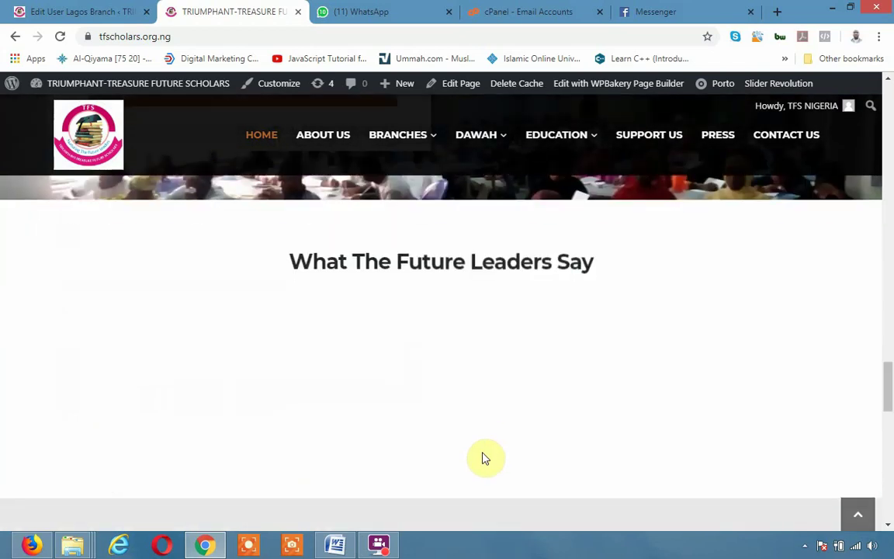
pyautogui.scroll(-2, 293, 321)
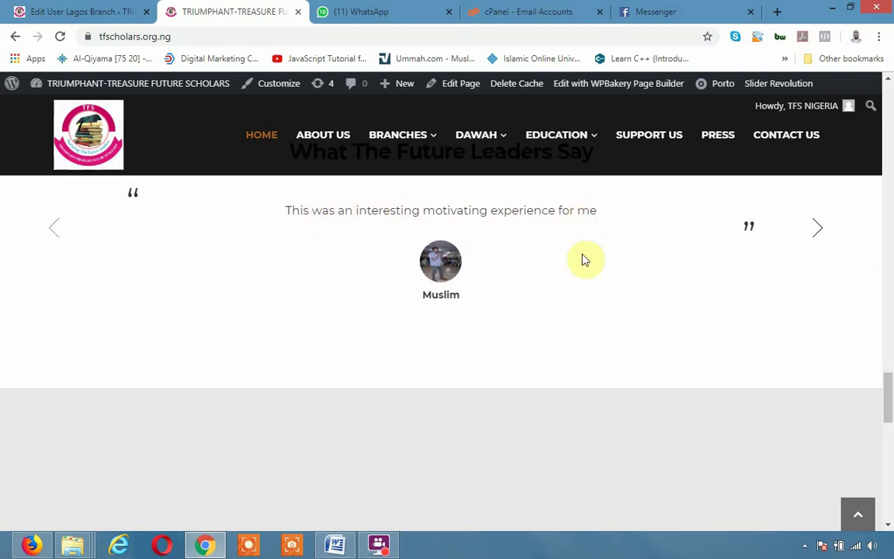
# Review the Latest News posts and the National Awards, Best Teachers and Many Activities highlights above the footer
pyautogui.scroll(-5, 581, 379)
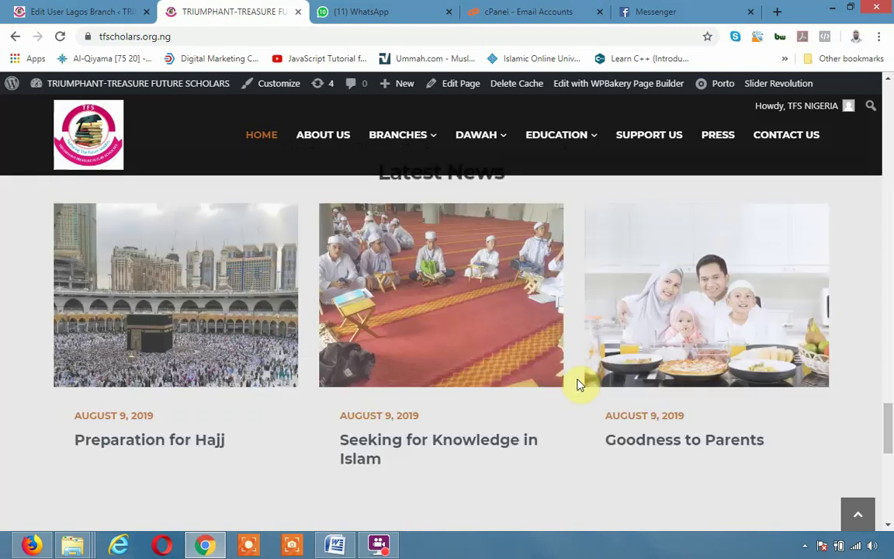
pyautogui.scroll(3, 429, 411)
pyautogui.scroll(-1, 466, 404)
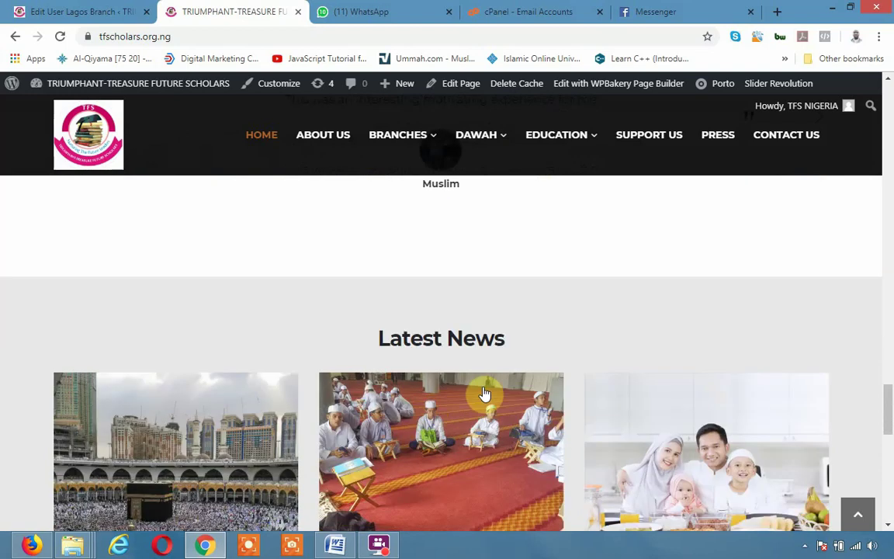
pyautogui.scroll(-2, 620, 233)
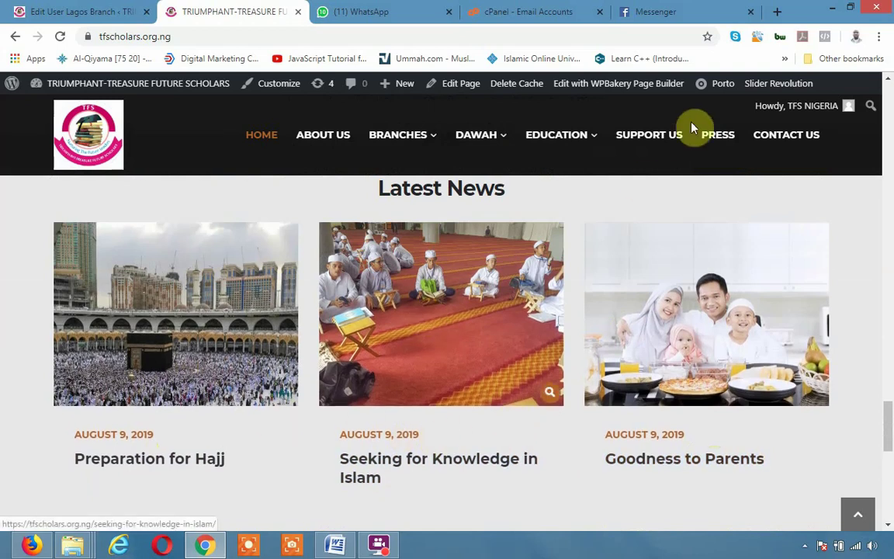
pyautogui.scroll(-1, 595, 259)
pyautogui.scroll(4, 556, 371)
pyautogui.scroll(-2, 555, 377)
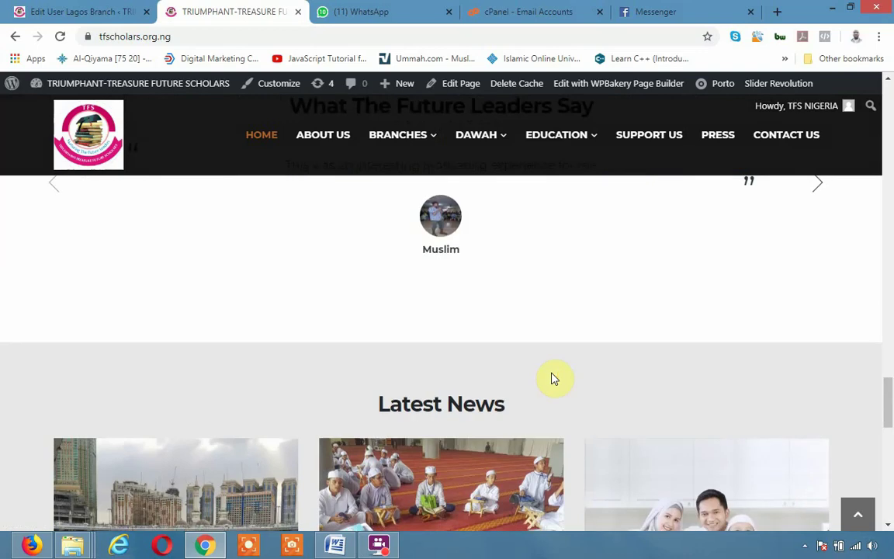
pyautogui.scroll(-3, 467, 362)
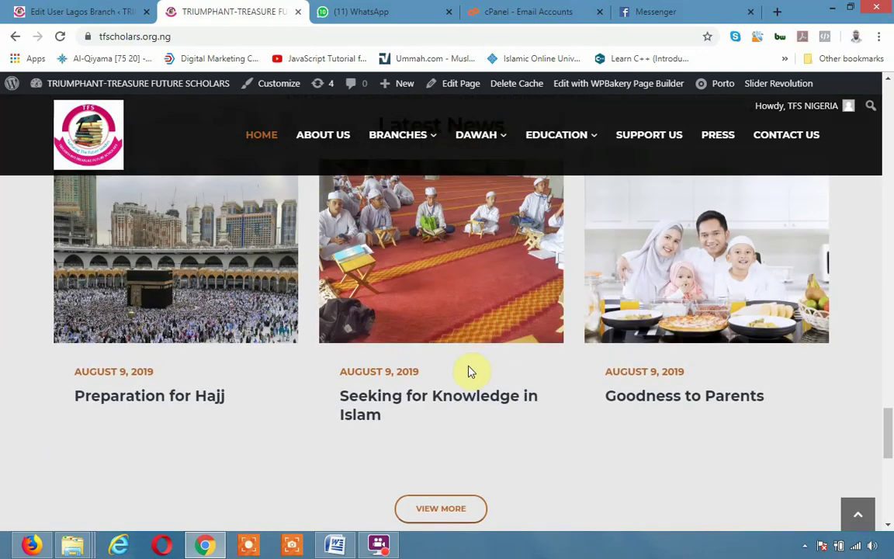
pyautogui.scroll(-2, 466, 358)
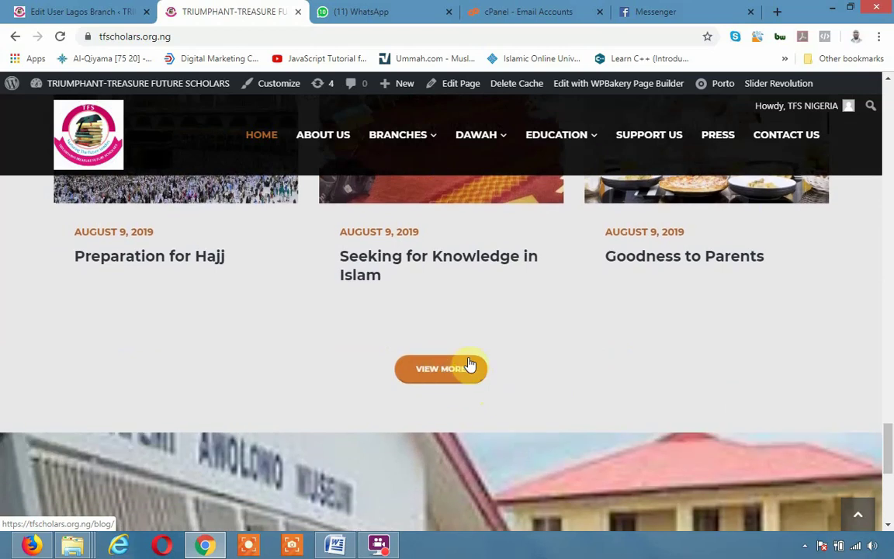
pyautogui.scroll(-3, 559, 325)
pyautogui.scroll(-1, 551, 334)
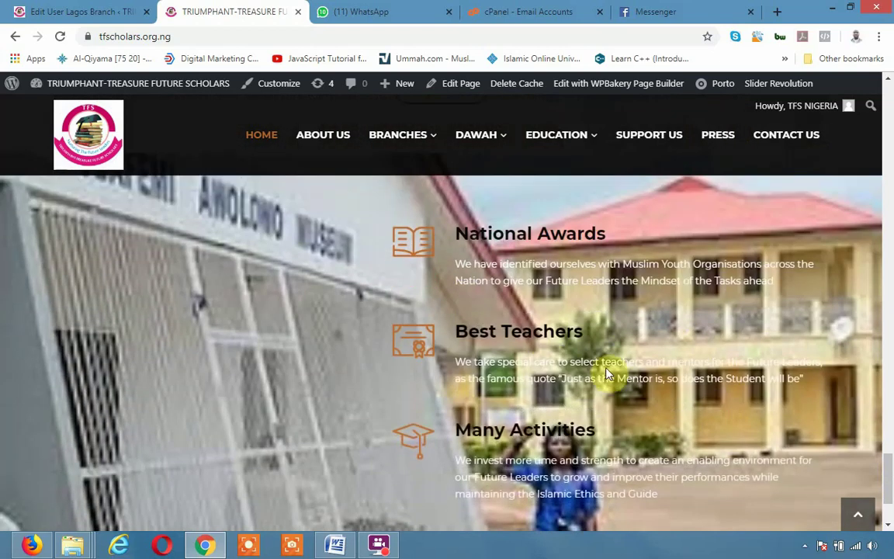
pyautogui.scroll(-2, 700, 357)
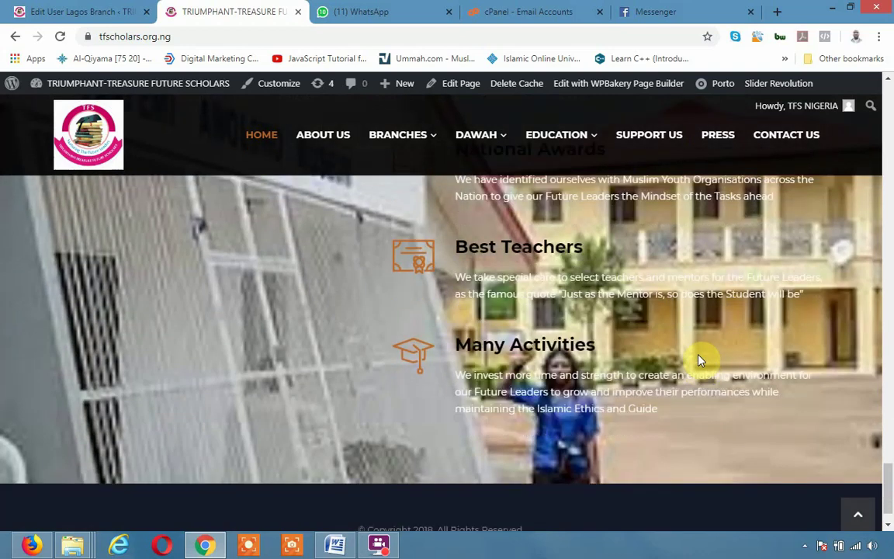
# Open the About Us page from the site navigation and read its introduction and the National Awards, Best Teachers and Many Activities highlights
pyautogui.scroll(3, 688, 361)
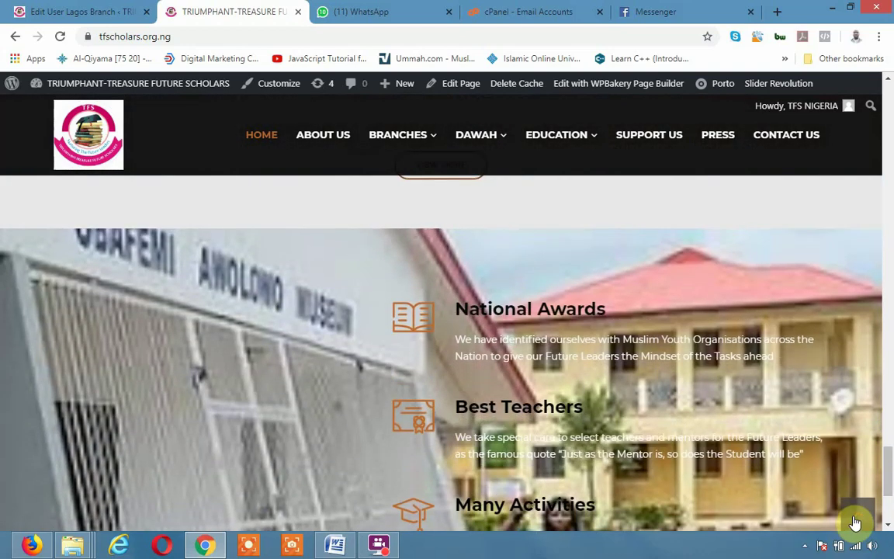
pyautogui.click(855, 520)
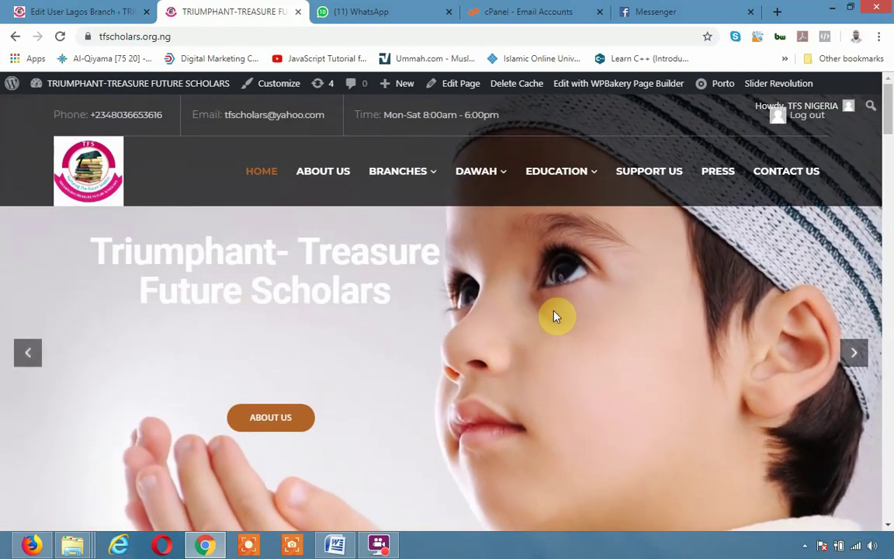
pyautogui.click(337, 171)
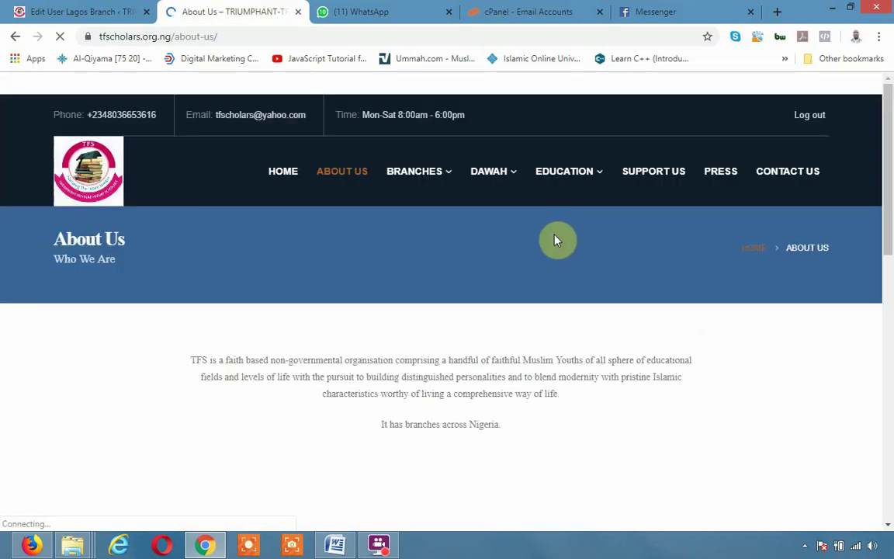
pyautogui.scroll(-2, 519, 323)
pyautogui.scroll(-1, 519, 322)
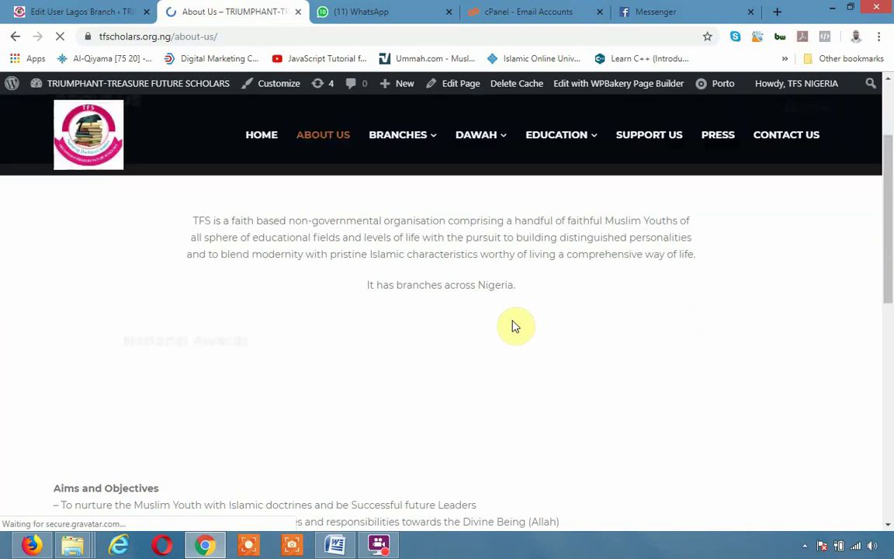
pyautogui.scroll(-2, 513, 324)
pyautogui.scroll(1, 227, 319)
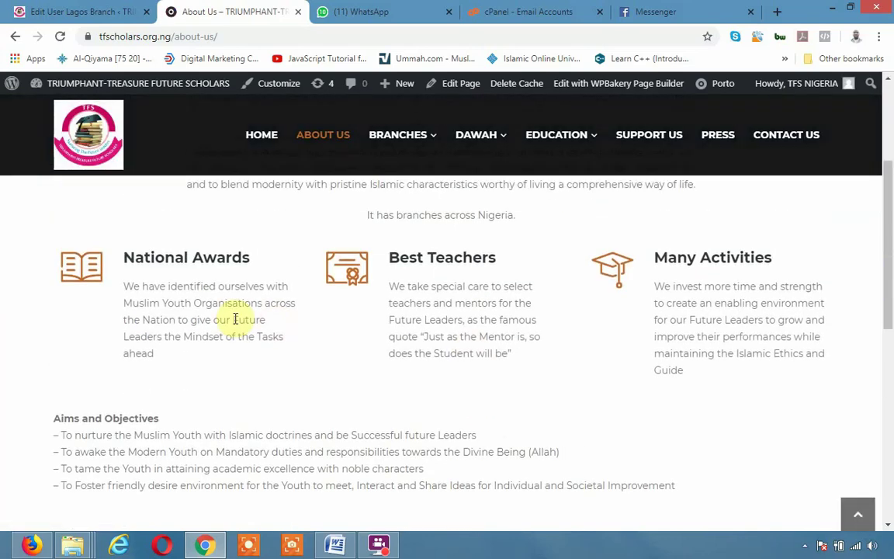
# Review the Aims and Objectives list and the event photo gallery on the About Us page
pyautogui.scroll(-1, 536, 338)
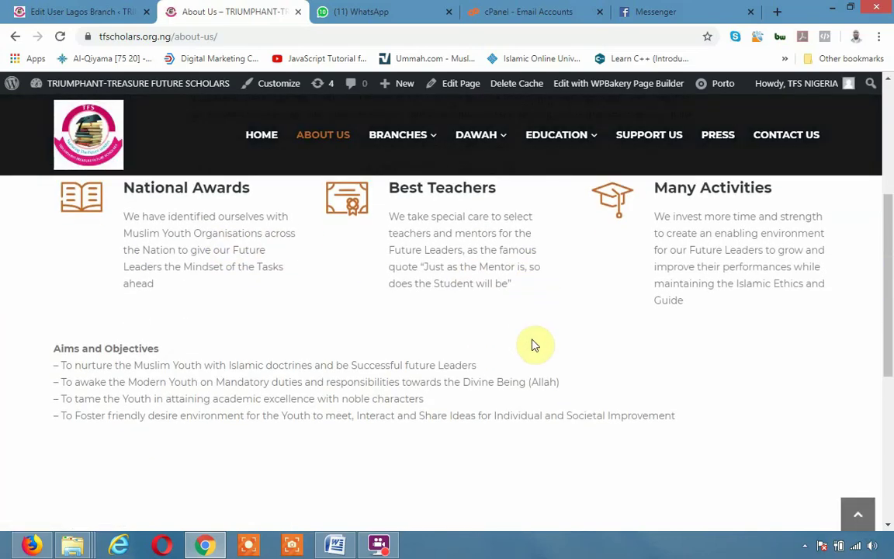
pyautogui.scroll(-1, 533, 345)
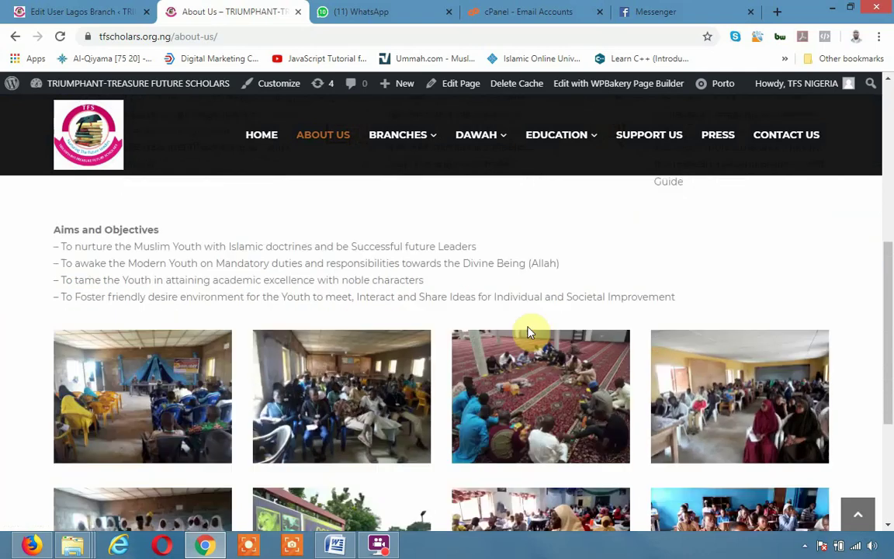
pyautogui.scroll(-3, 528, 331)
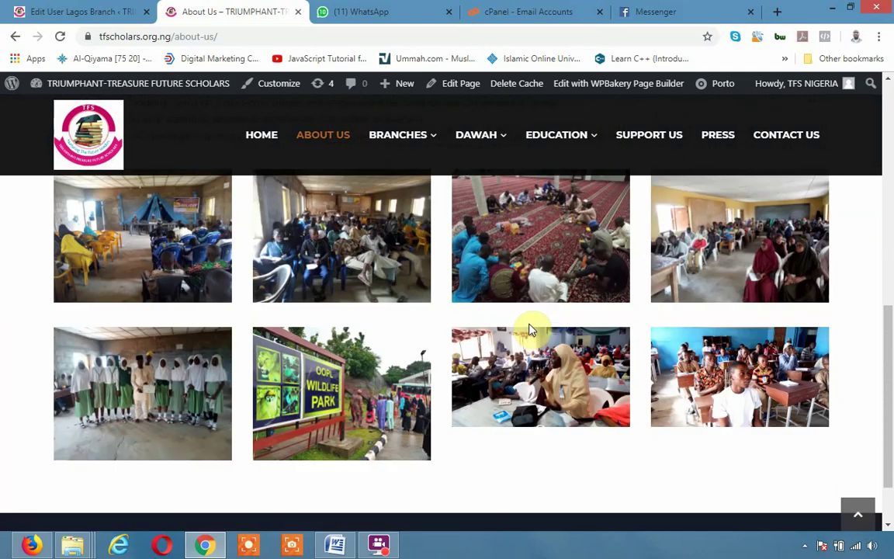
pyautogui.scroll(3, 543, 333)
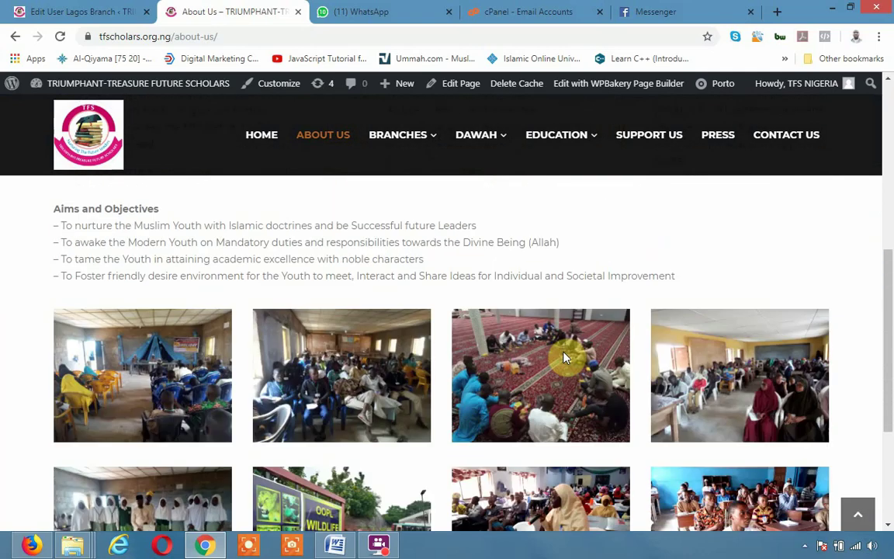
# Open the Branches page and look over the Lagos, Ogun, Osun, FCT Abuja, Oyo and Kwara branch entries
pyautogui.scroll(6, 564, 357)
pyautogui.moveTo(397, 140)
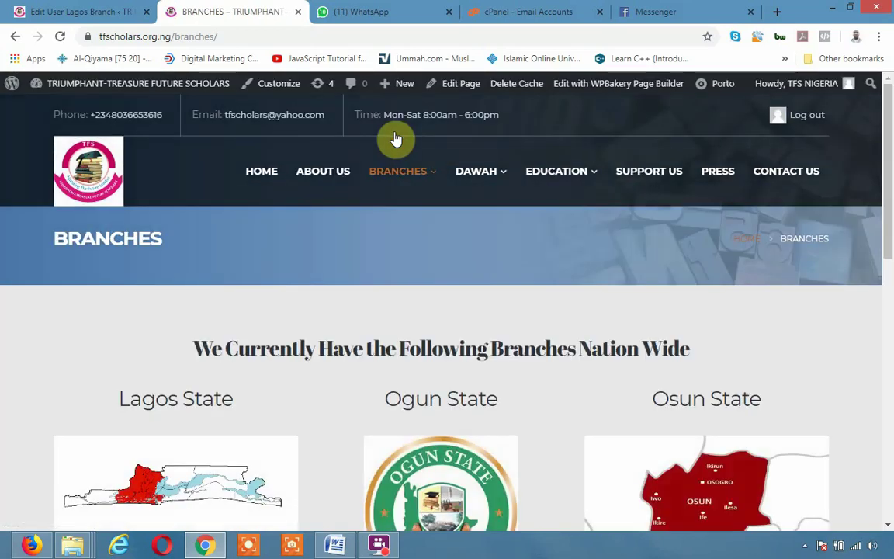
pyautogui.scroll(-3, 543, 388)
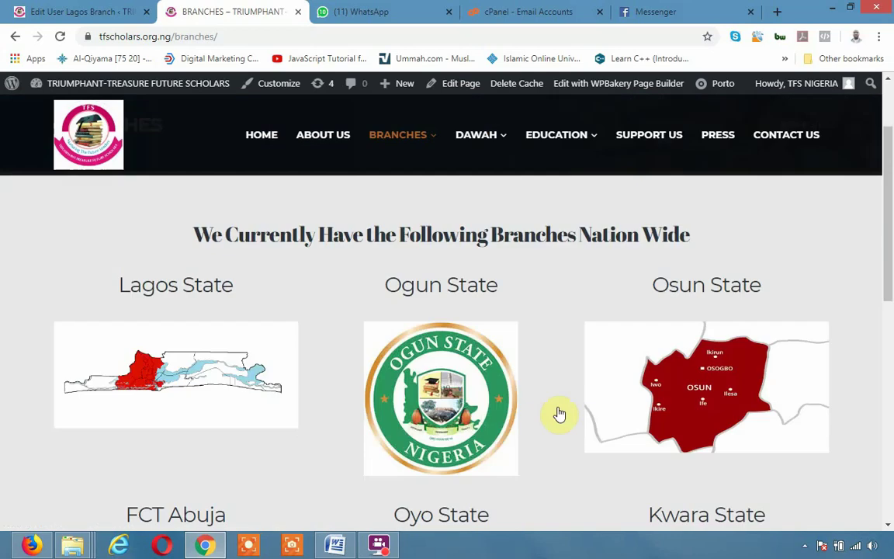
pyautogui.scroll(-1, 474, 341)
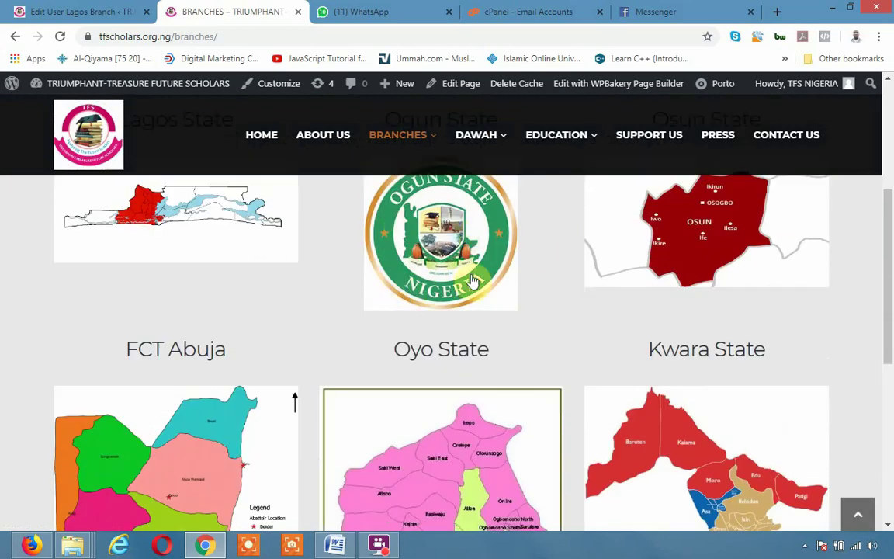
pyautogui.scroll(-2, 361, 225)
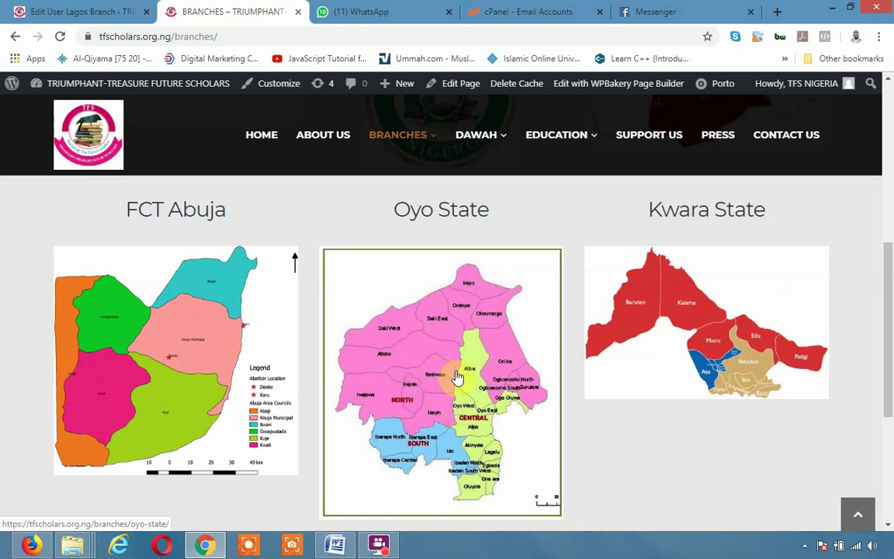
pyautogui.scroll(3, 555, 440)
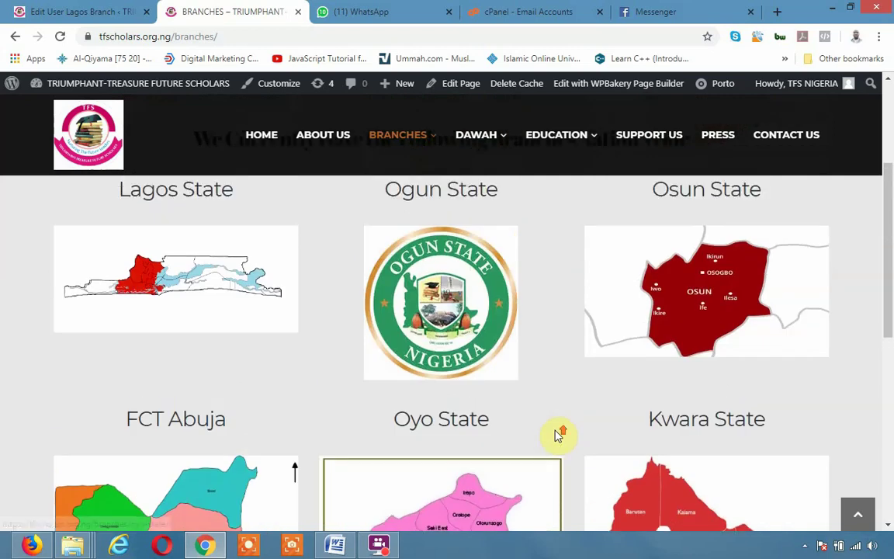
pyautogui.scroll(2, 557, 436)
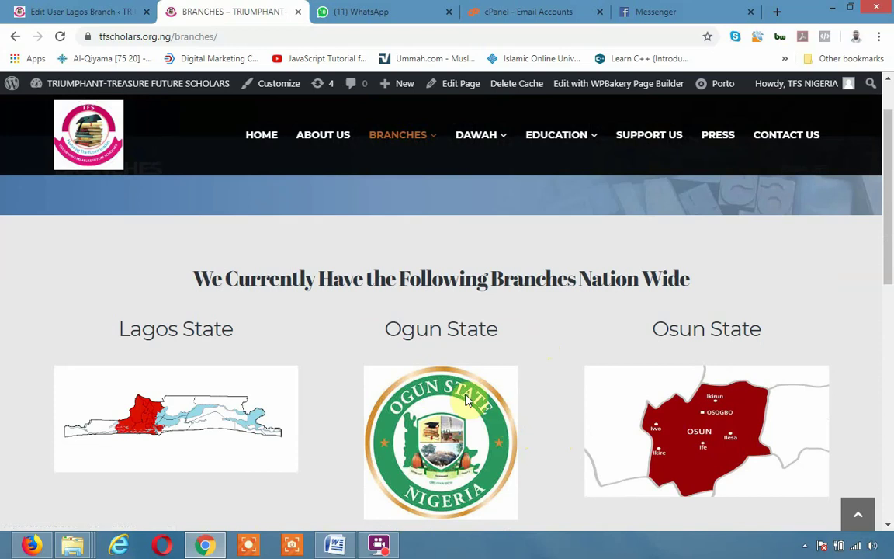
pyautogui.scroll(-2, 625, 436)
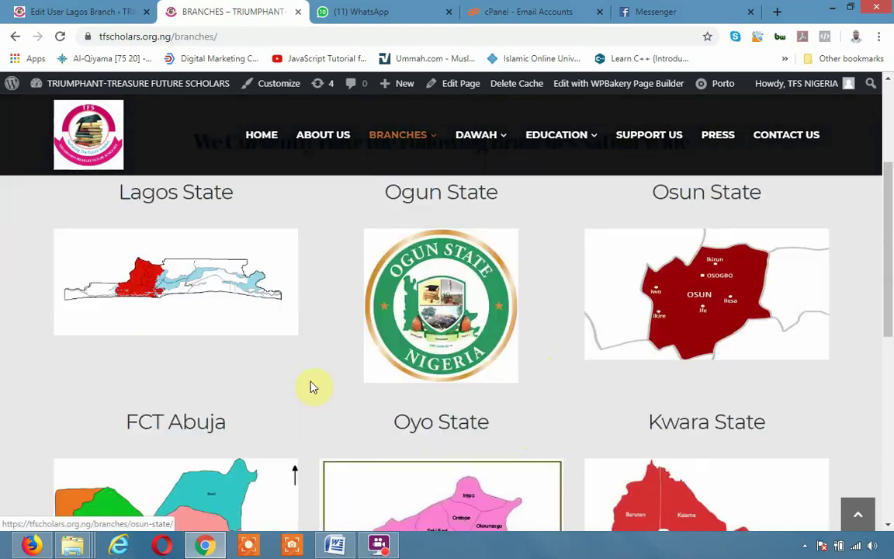
# Open the Lagos State branch page and review its contact cards and the State Coordinator Desk section
pyautogui.click(187, 269)
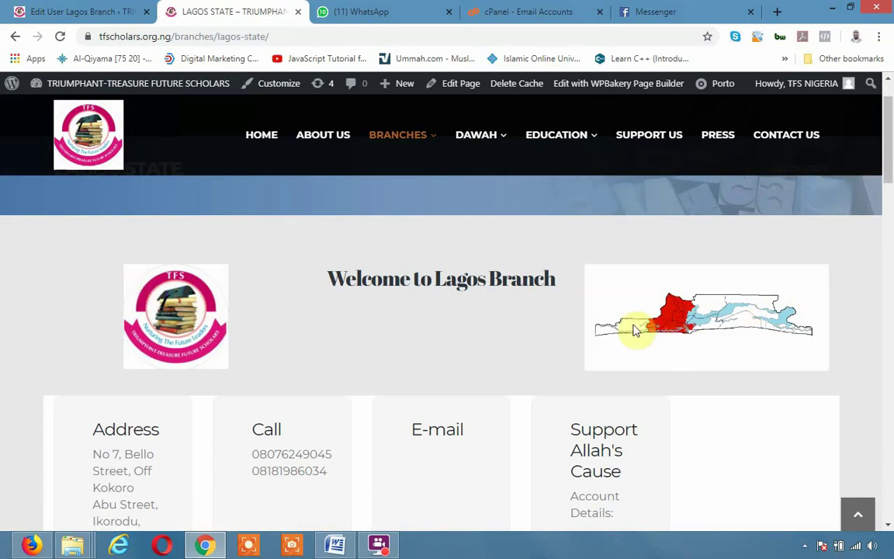
pyautogui.scroll(-2, 437, 407)
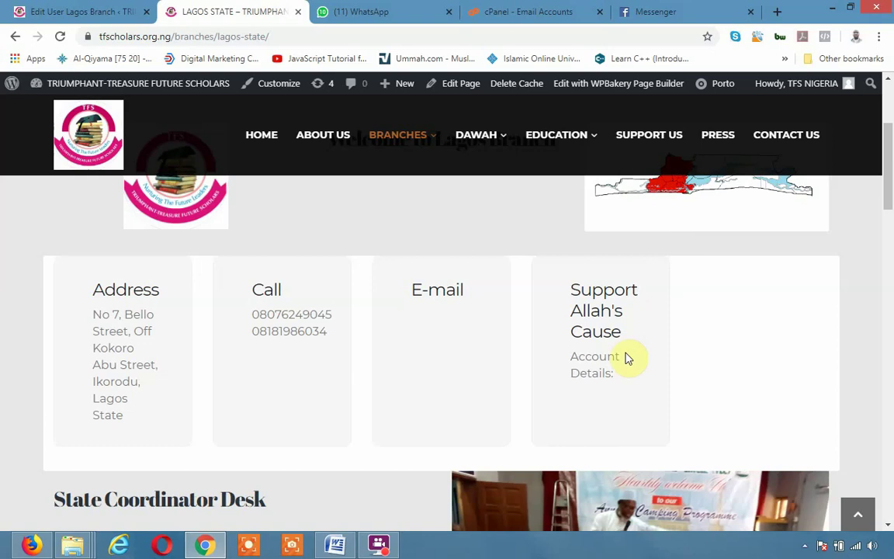
pyautogui.scroll(-3, 325, 390)
pyautogui.scroll(-1, 325, 391)
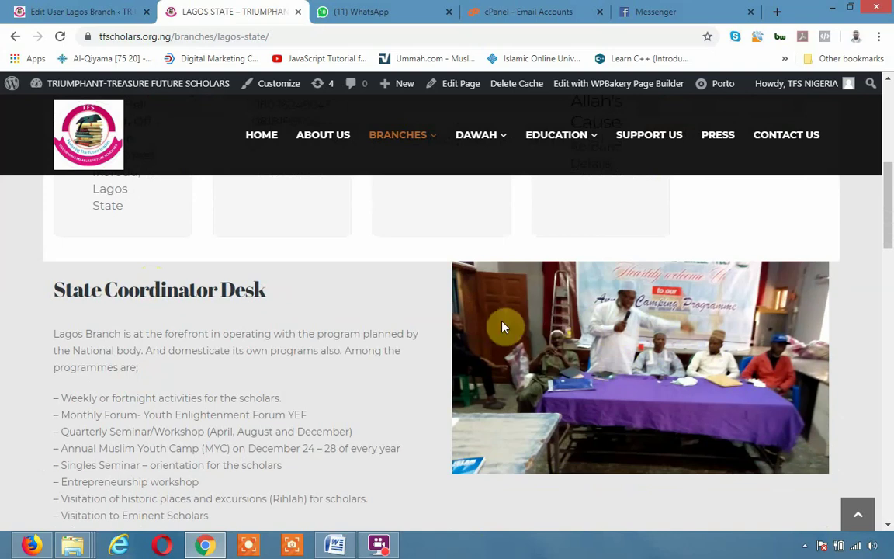
pyautogui.scroll(-2, 443, 429)
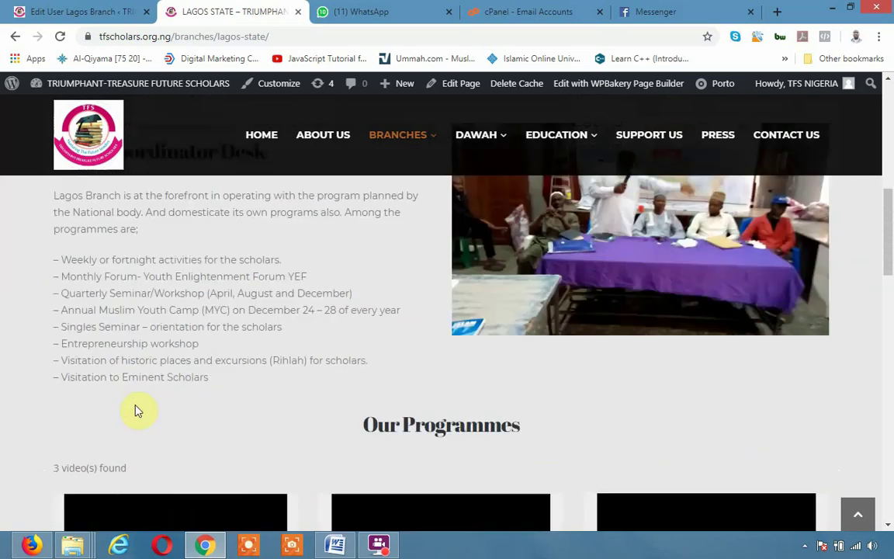
# View the Fitness Time, Educative Session and Do It Yourself videos under the Lagos branch's Our Programmes section
pyautogui.scroll(-2, 466, 442)
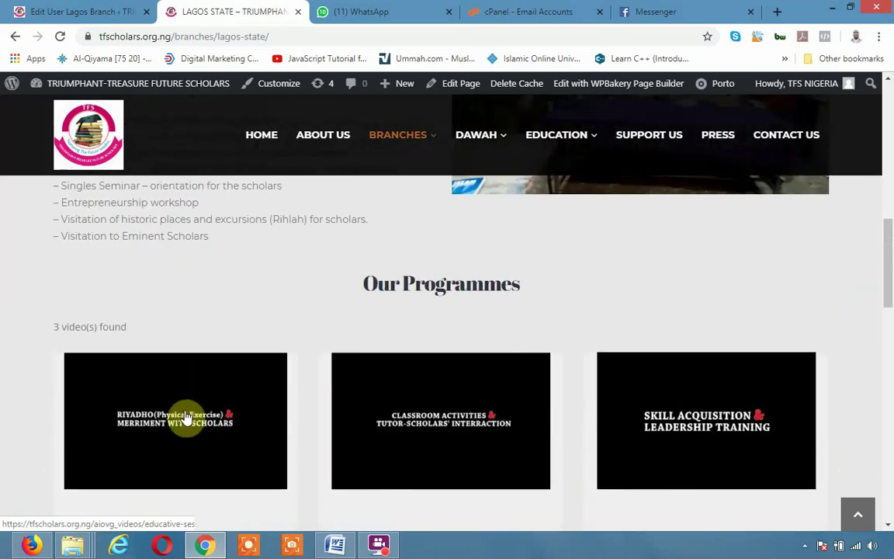
pyautogui.scroll(-1, 312, 390)
pyautogui.scroll(-2, 312, 390)
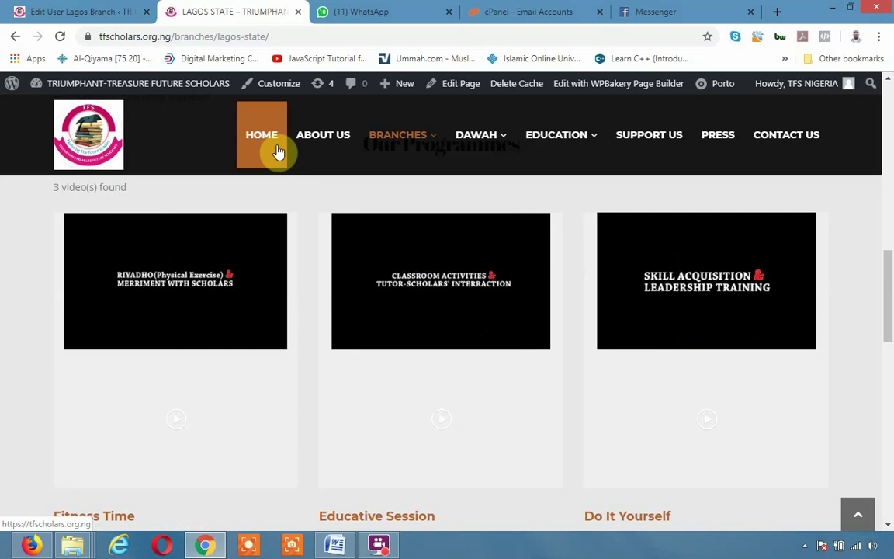
pyautogui.scroll(-3, 329, 319)
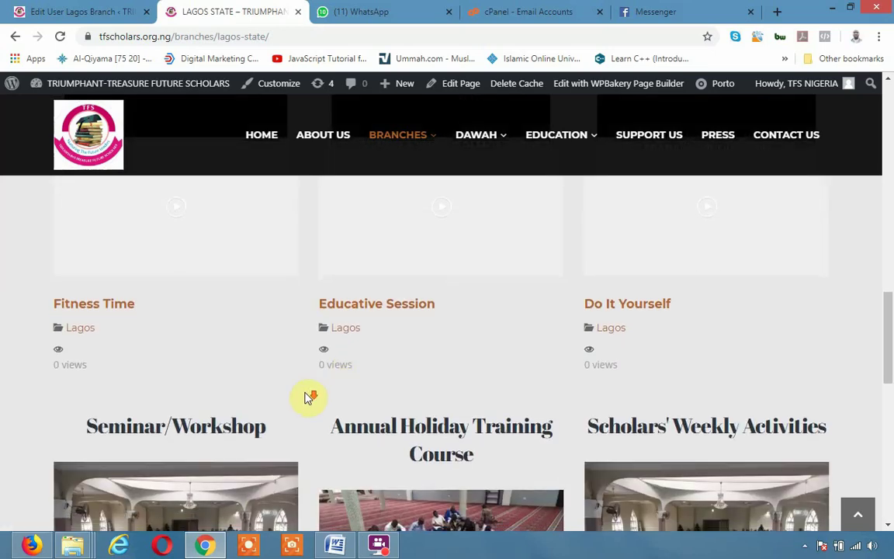
# Review the Lagos branch's activity photo sections, from Seminar/Workshop to Female Activities, and its Branch Upcoming Activities
pyautogui.scroll(-2, 307, 398)
pyautogui.scroll(-2, 325, 407)
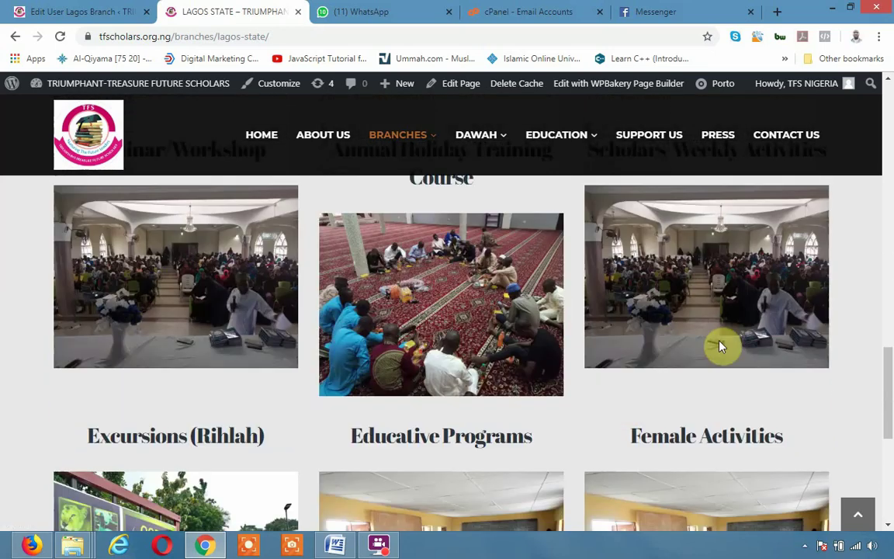
pyautogui.scroll(-2, 235, 448)
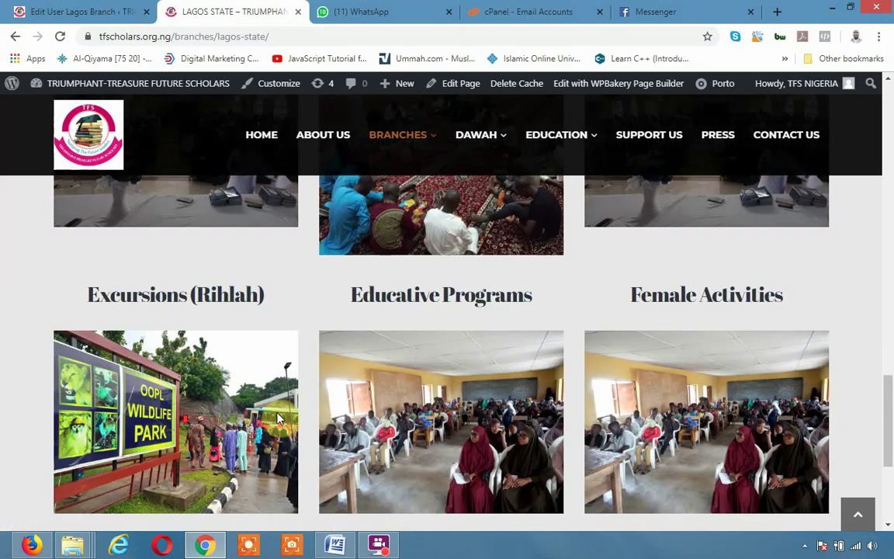
pyautogui.scroll(-1, 668, 349)
pyautogui.scroll(-2, 523, 403)
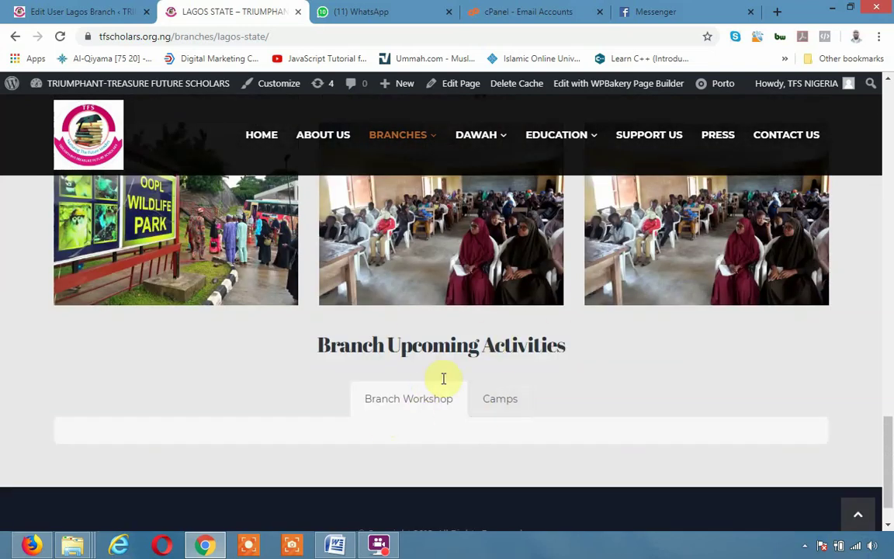
pyautogui.scroll(-1, 422, 409)
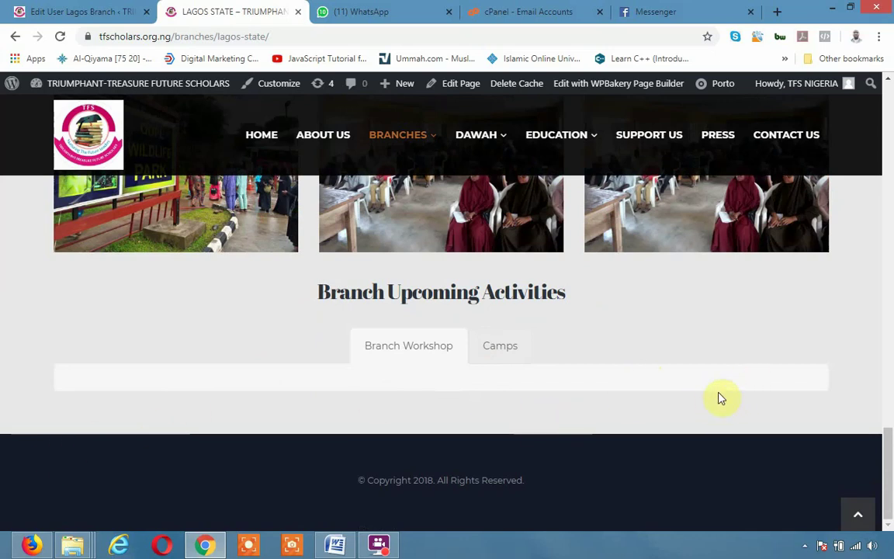
# Open the Oyo State branch page and review its contact cards and the State Coordinator Desk section
pyautogui.scroll(3, 462, 423)
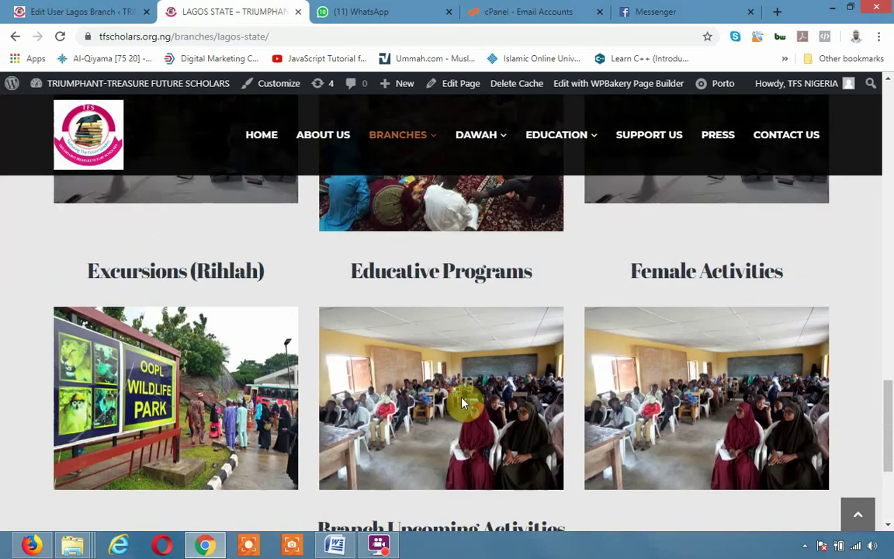
pyautogui.scroll(10, 463, 403)
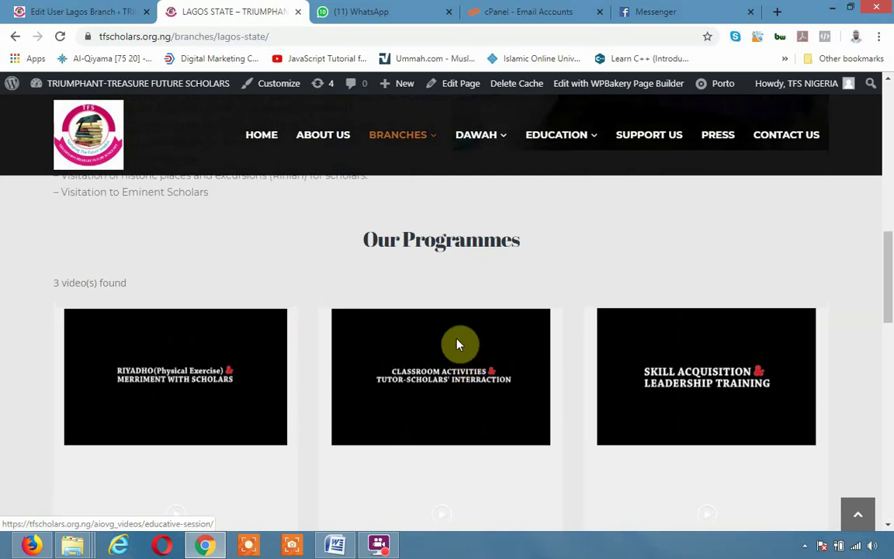
pyautogui.moveTo(397, 134)
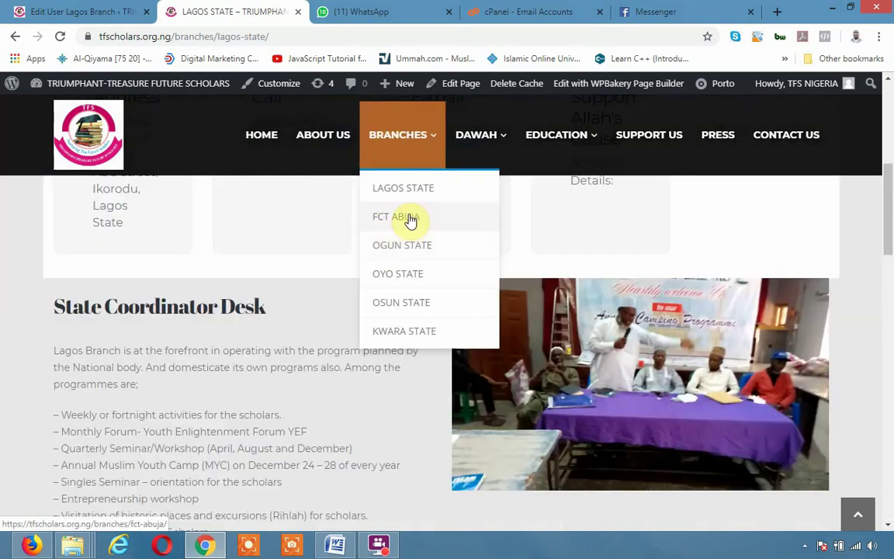
pyautogui.click(413, 254)
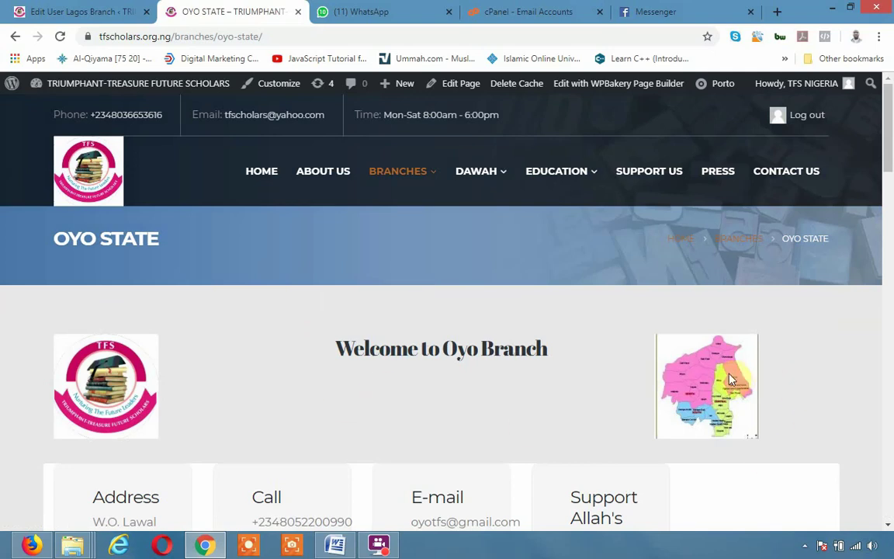
pyautogui.scroll(-3, 466, 425)
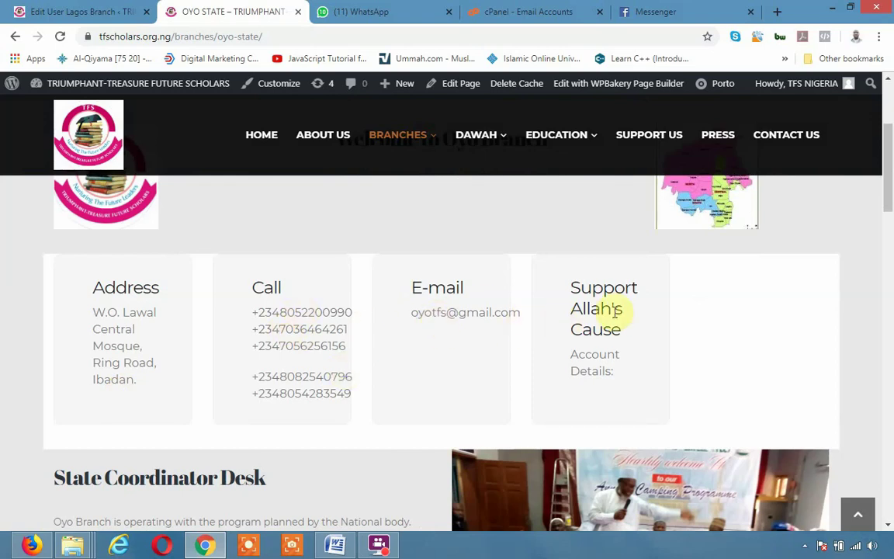
pyautogui.scroll(-1, 609, 324)
pyautogui.scroll(-2, 609, 324)
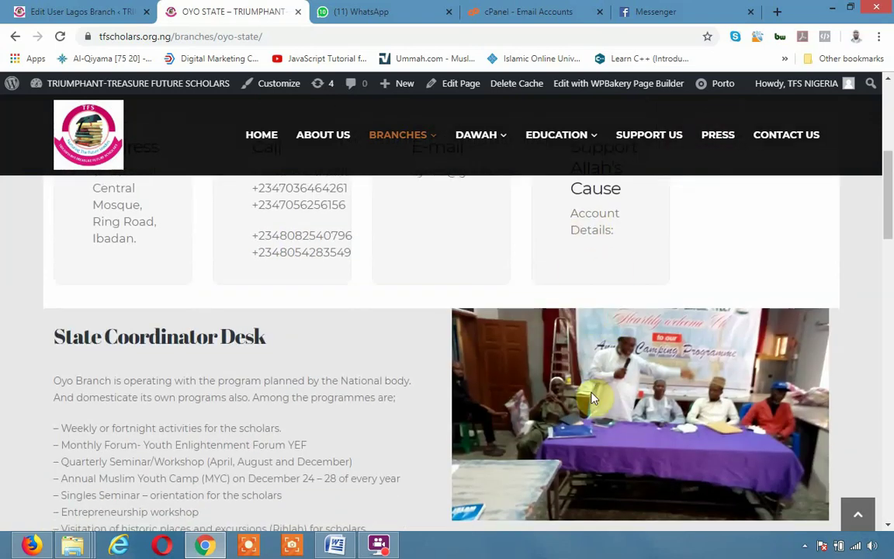
# Review the Oyo branch's Our Programmes videos, activity photos and Branch Upcoming Activities section
pyautogui.scroll(-2, 578, 394)
pyautogui.scroll(-7, 703, 358)
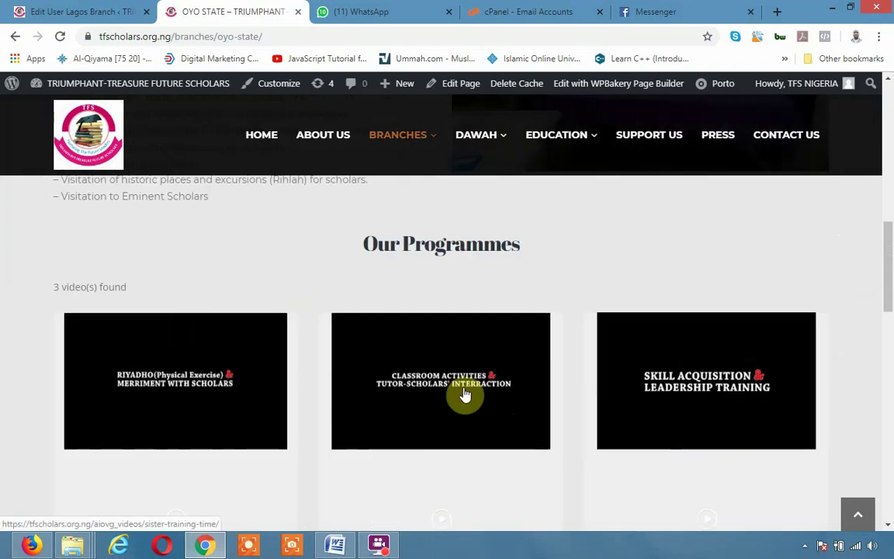
pyautogui.scroll(-2, 339, 395)
pyautogui.scroll(-1, 684, 362)
pyautogui.scroll(-8, 685, 363)
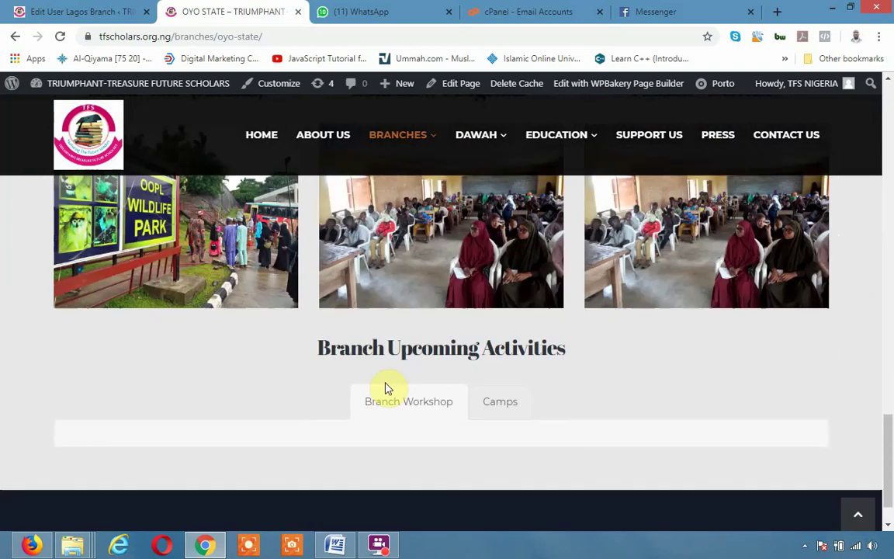
# Open the Dawah page and review its opening verse, its listed objectives and the accompanying photos
pyautogui.scroll(3, 571, 242)
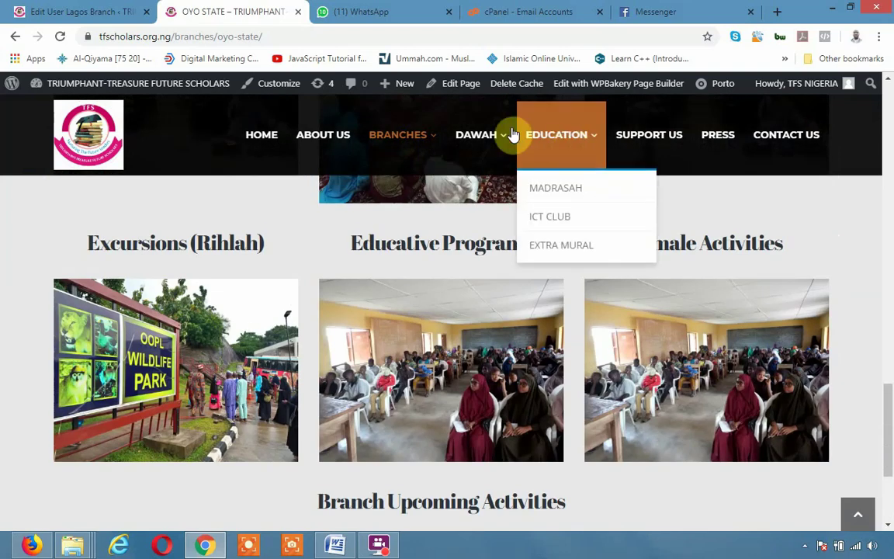
pyautogui.moveTo(398, 191)
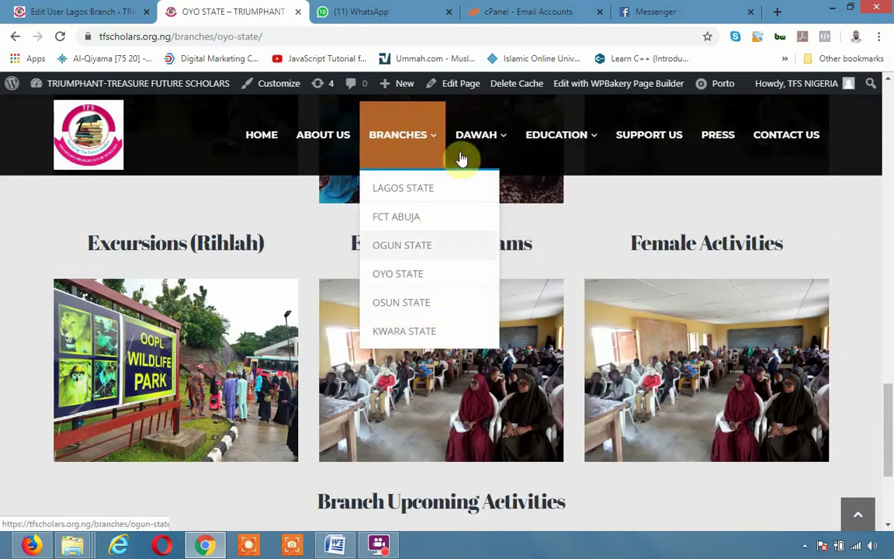
pyautogui.moveTo(491, 140)
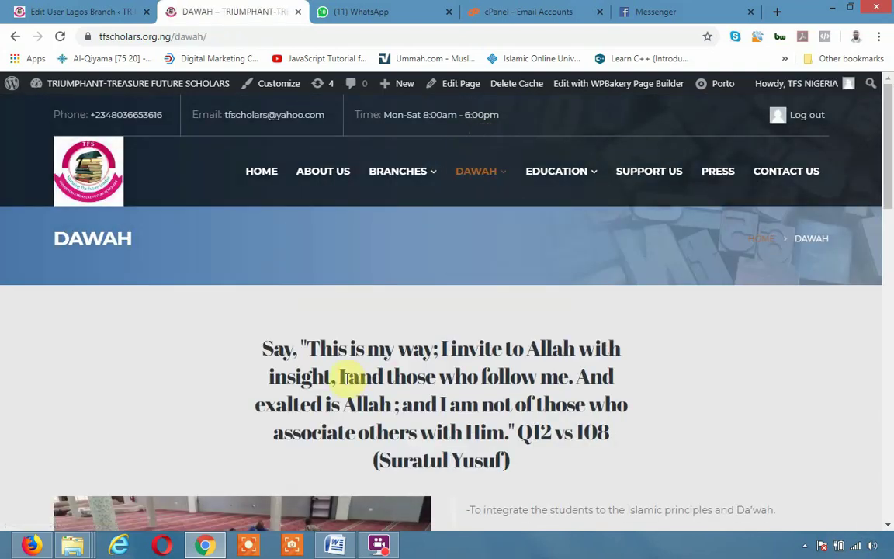
pyautogui.scroll(-4, 509, 436)
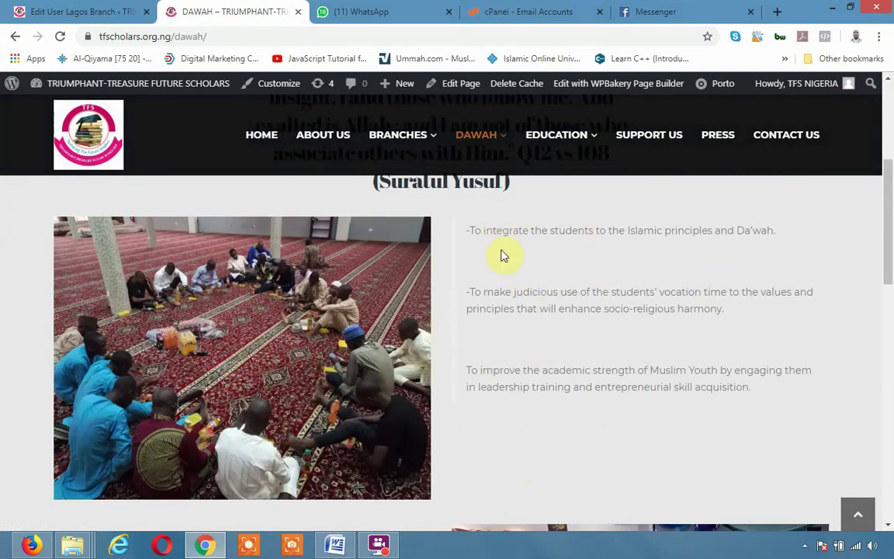
pyautogui.scroll(-2, 640, 374)
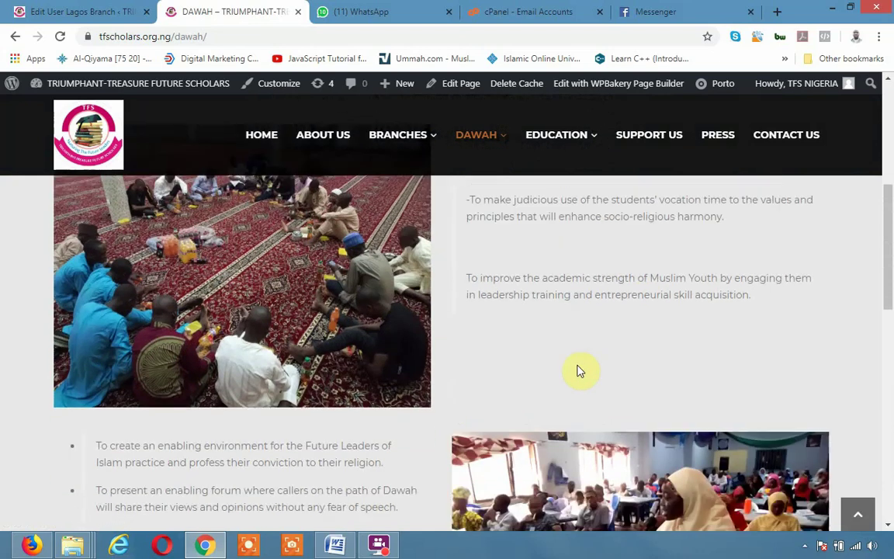
pyautogui.scroll(-3, 335, 394)
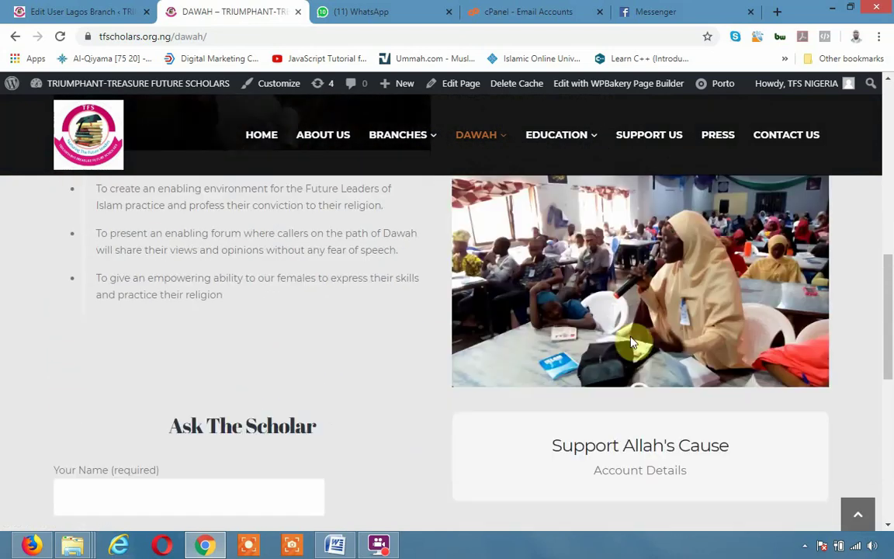
# Review the Ask The Scholar form and the Support Allah's Cause section on the Dawah page
pyautogui.scroll(-3, 637, 342)
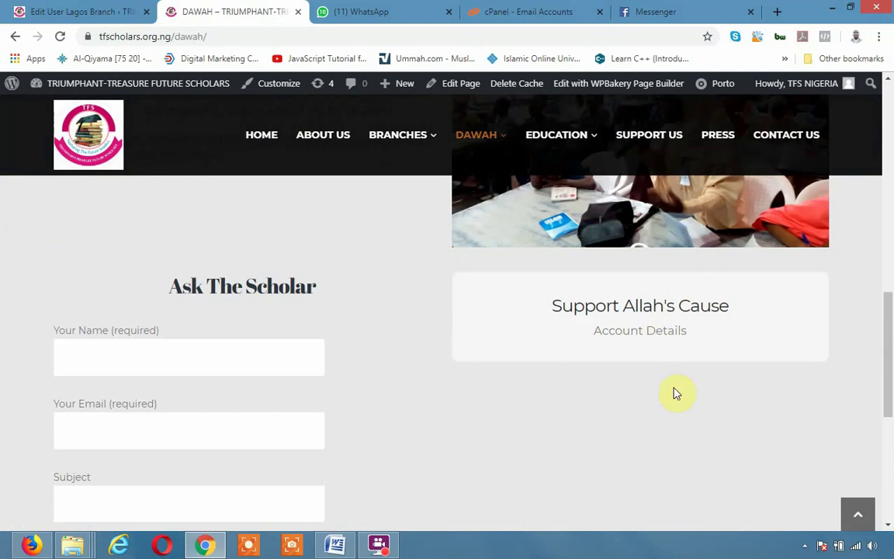
pyautogui.scroll(-3, 94, 373)
pyautogui.scroll(-4, 105, 371)
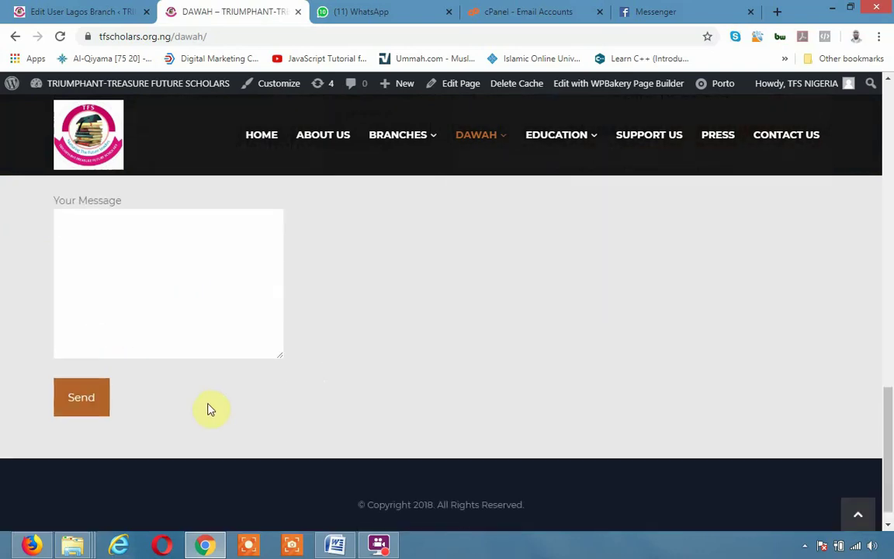
pyautogui.scroll(4, 210, 409)
pyautogui.scroll(3, 213, 409)
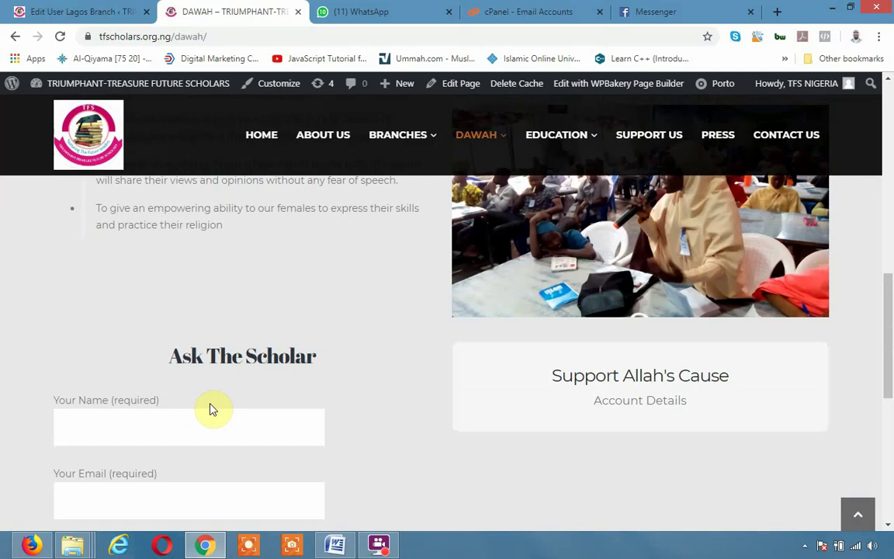
pyautogui.scroll(-3, 212, 408)
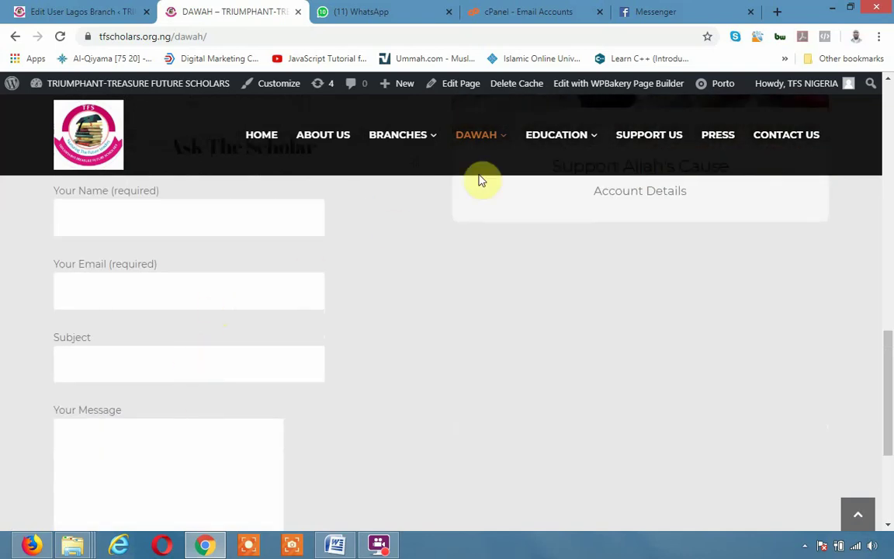
# Open the Youth Program page under Dawah and review its Excursions and Quiz and Debate Competitions sections
pyautogui.moveTo(482, 149)
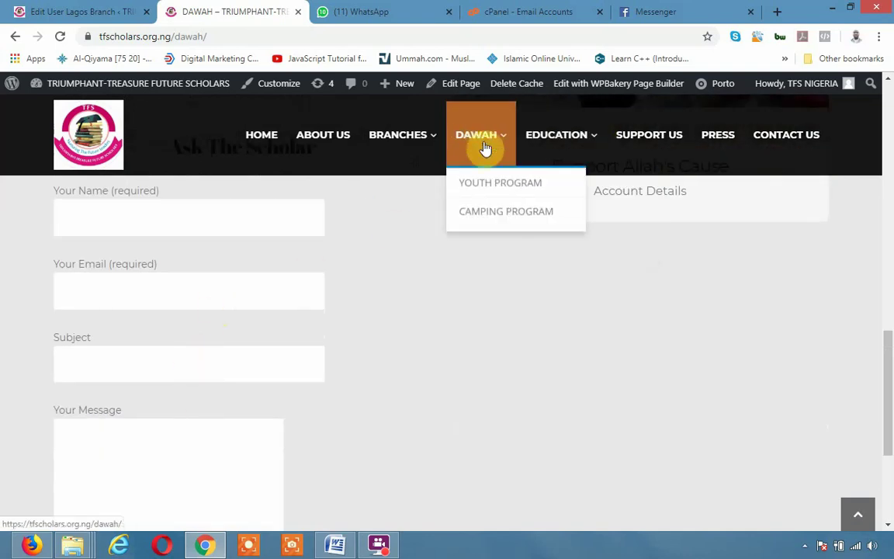
pyautogui.click(486, 190)
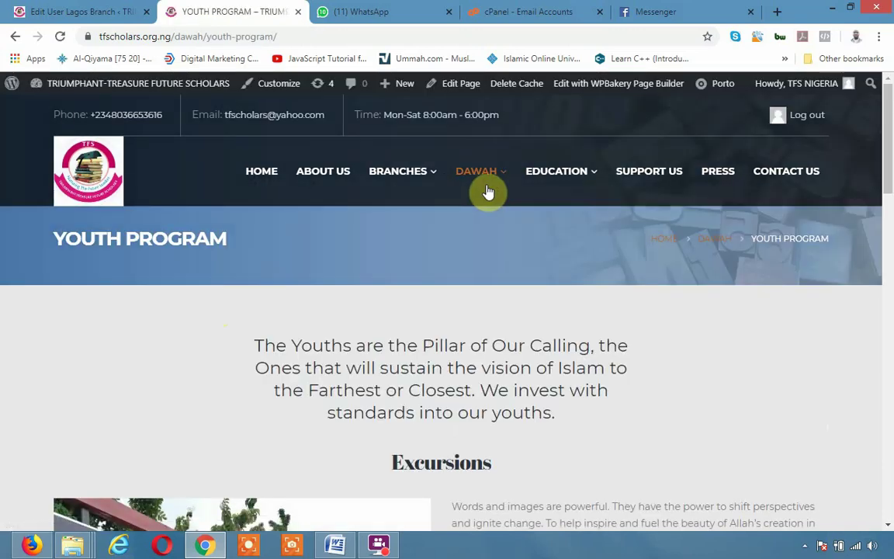
pyautogui.scroll(-3, 471, 365)
pyautogui.scroll(-5, 419, 343)
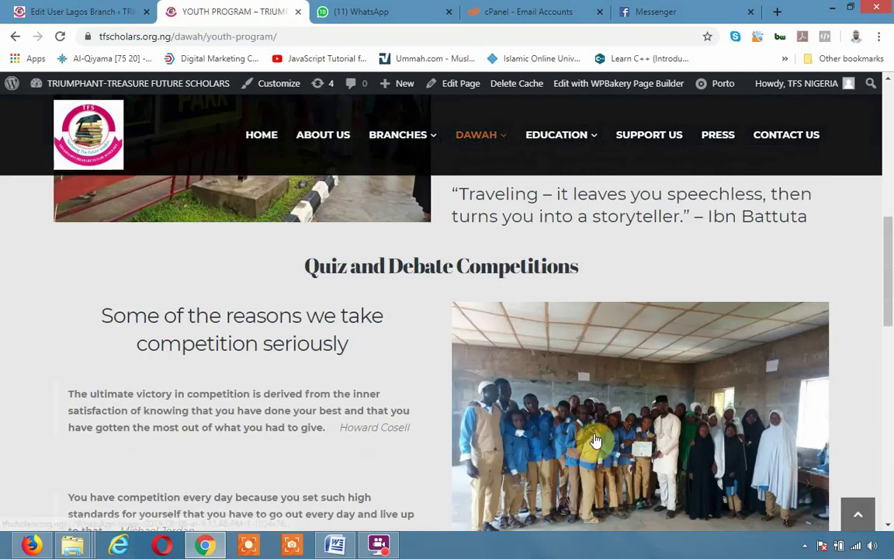
pyautogui.scroll(-1, 543, 396)
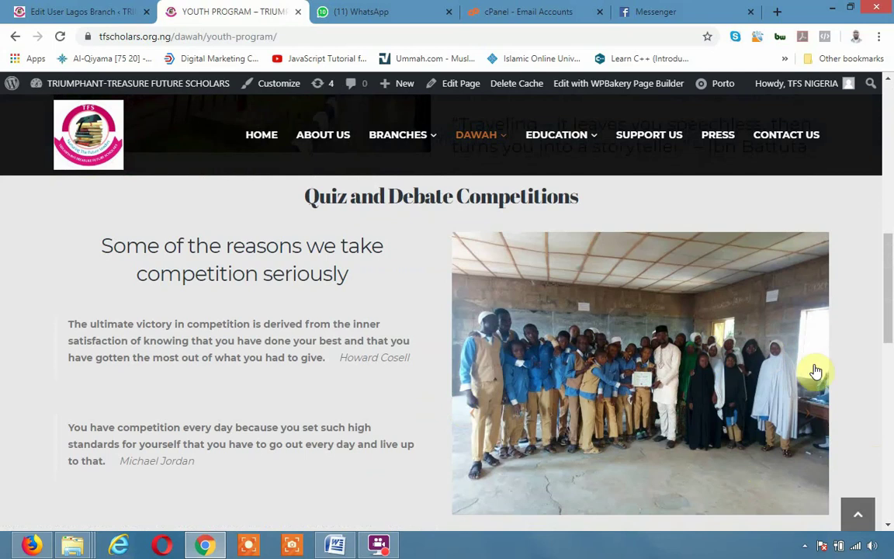
pyautogui.scroll(-1, 814, 383)
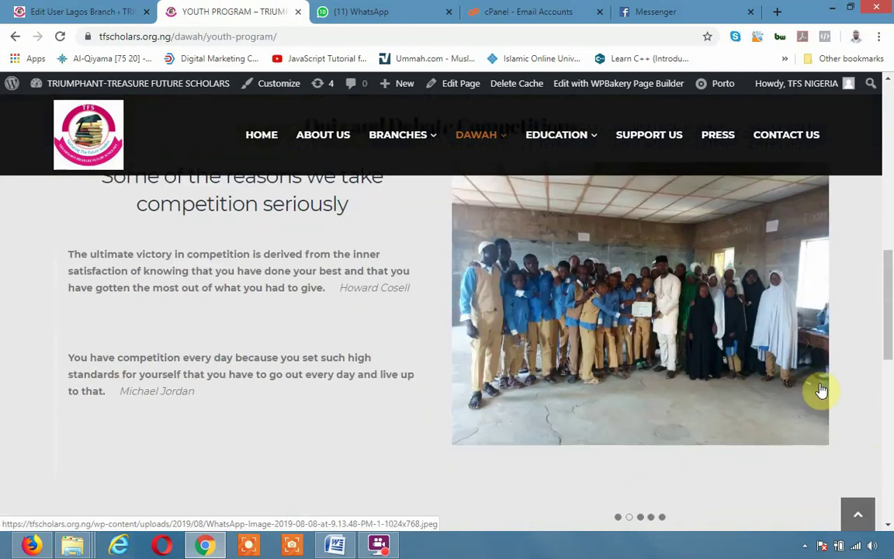
# Browse the third, fourth and fifth photos in the Quiz and Debate Competitions slideshow
pyautogui.click(640, 518)
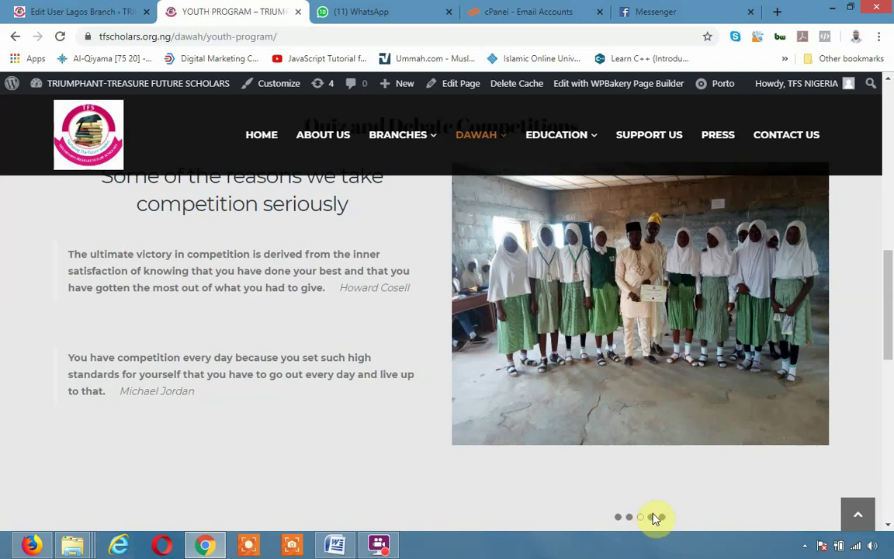
pyautogui.click(651, 518)
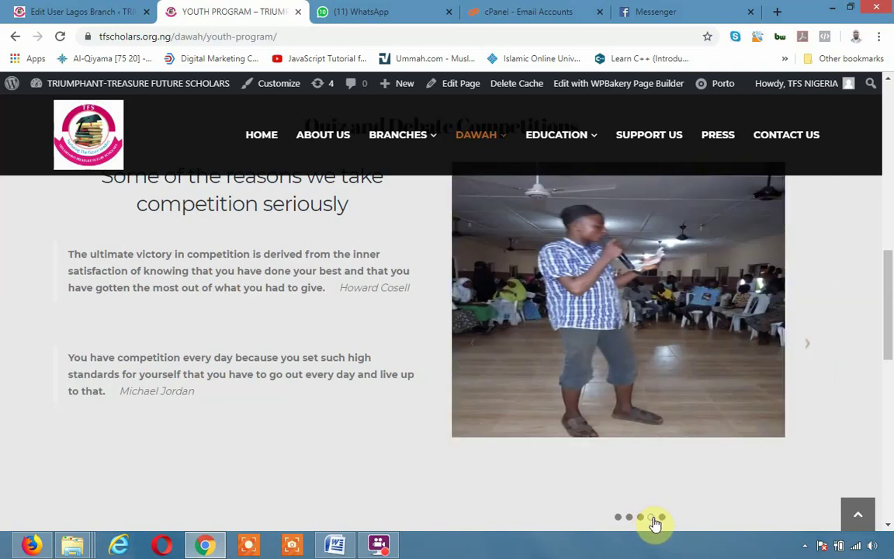
pyautogui.click(661, 518)
pyautogui.scroll(2, 278, 373)
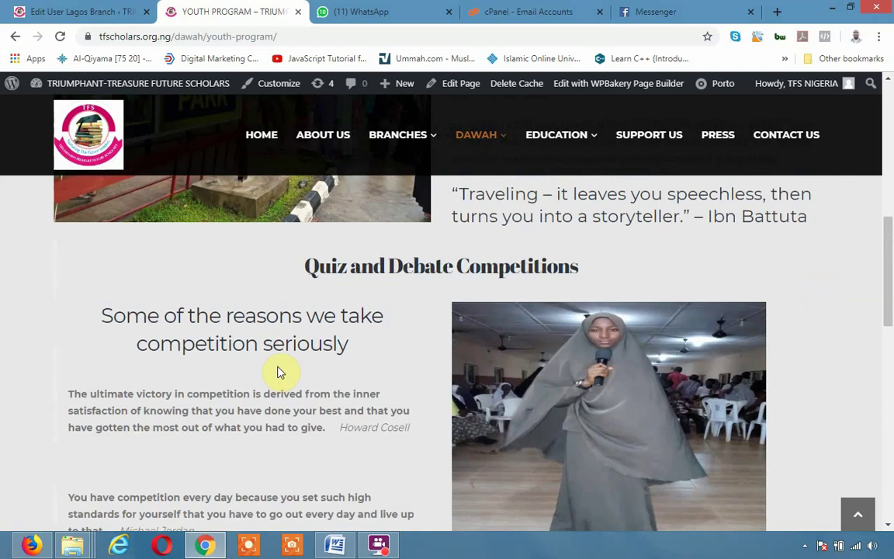
# Review the For Enquiry on the Next Youth Program form and the Support Allah's Cause section beside it
pyautogui.scroll(-2, 278, 373)
pyautogui.scroll(-3, 278, 372)
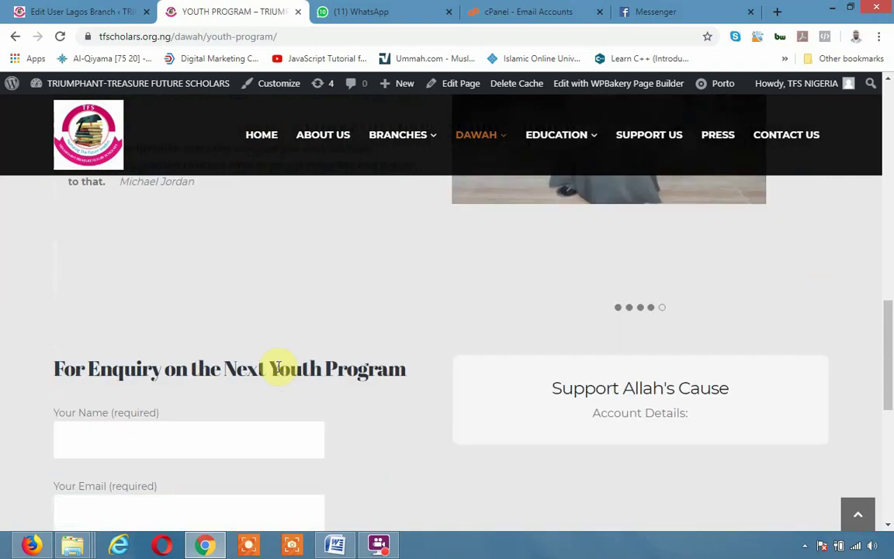
pyautogui.scroll(-1, 281, 367)
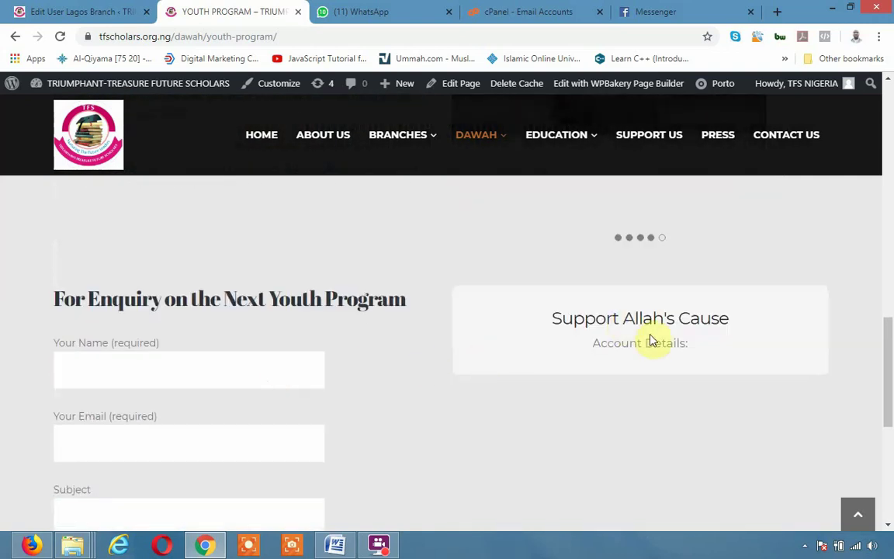
pyautogui.scroll(-2, 662, 328)
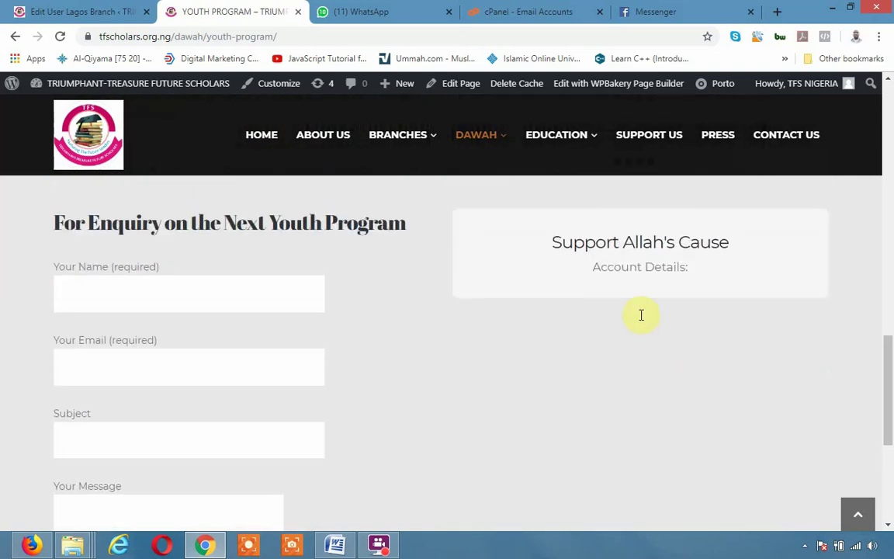
pyautogui.scroll(2, 663, 333)
# Open the Camping Program page under Dawah and review its introduction and Camps are Branches - State Events section
pyautogui.moveTo(502, 146)
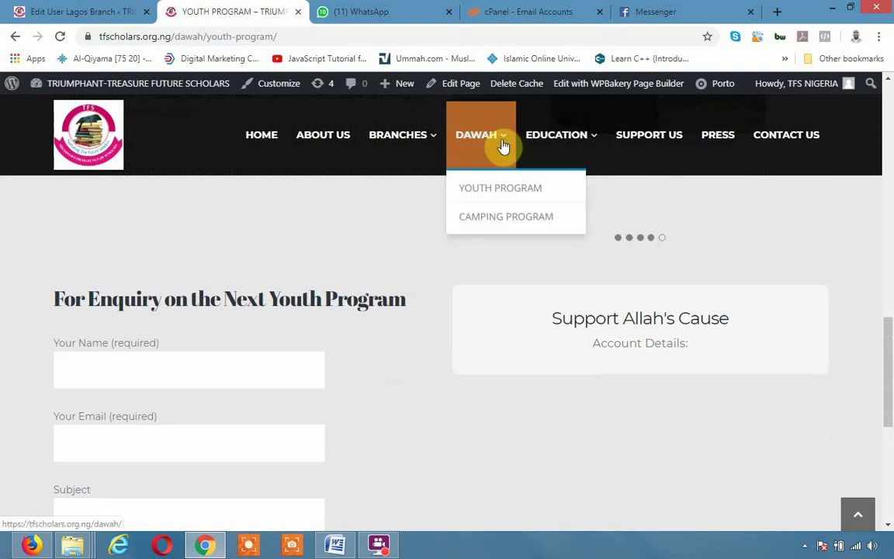
pyautogui.click(508, 218)
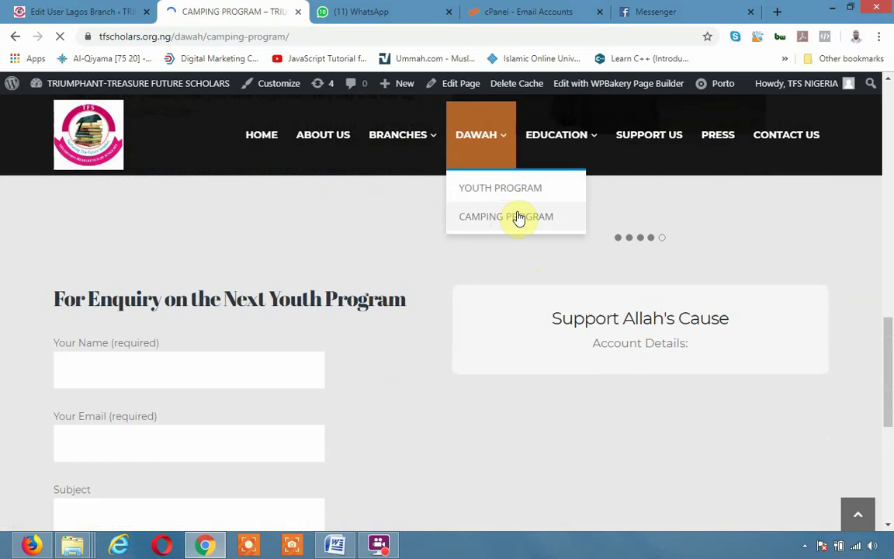
pyautogui.scroll(-1, 446, 419)
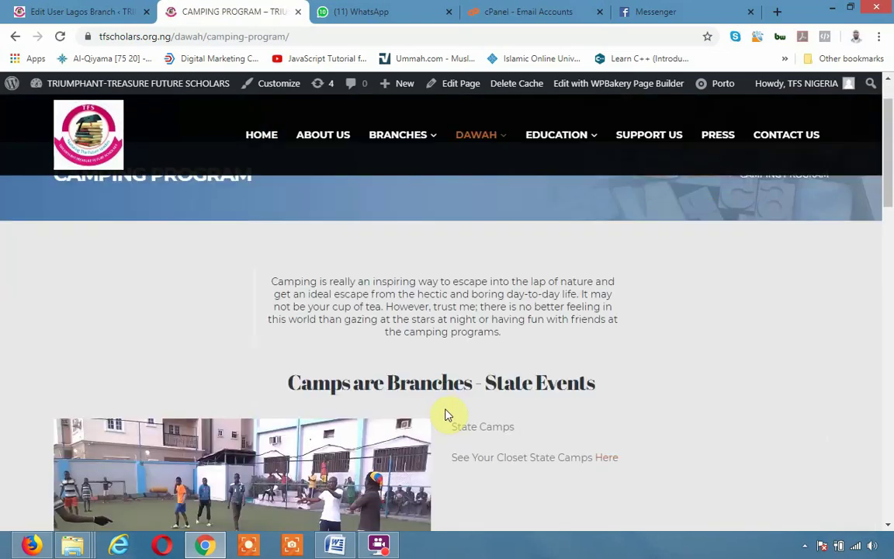
pyautogui.scroll(-1, 447, 415)
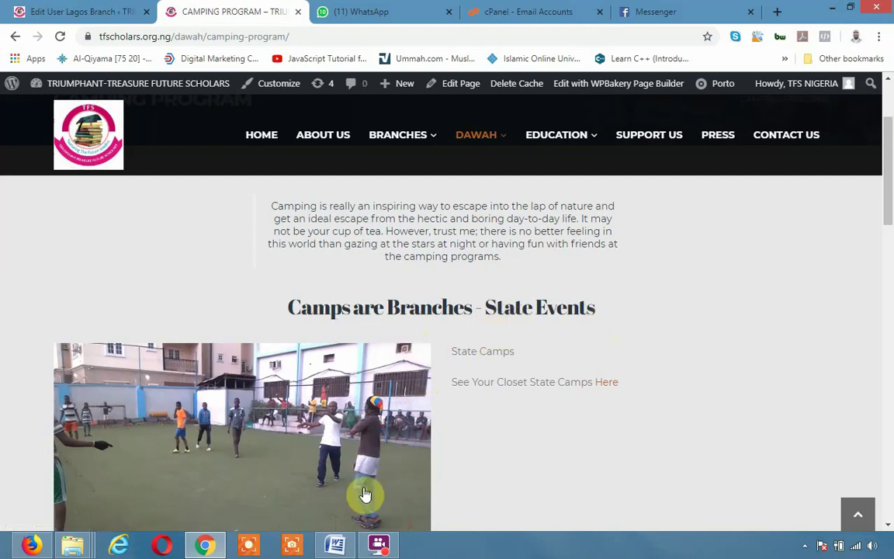
pyautogui.scroll(-3, 298, 491)
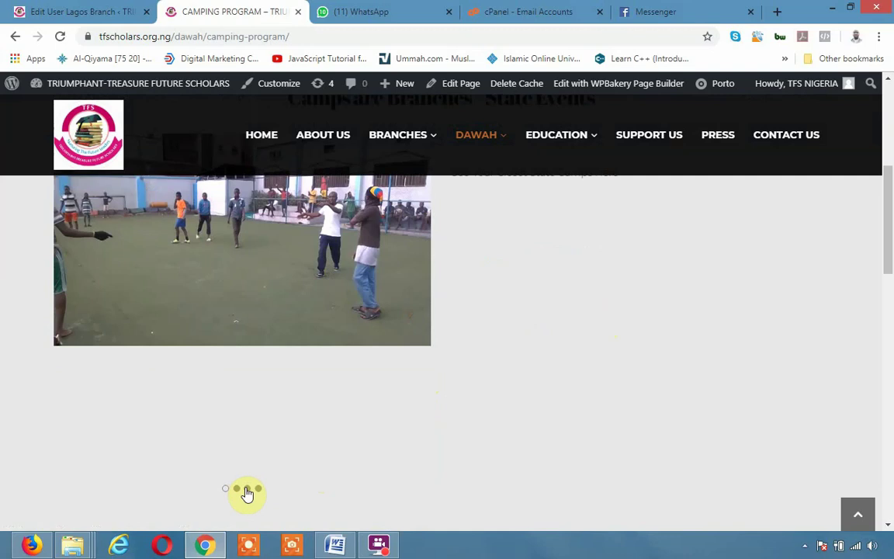
# Browse the photos in the Camps are Branches - State Events slideshow
pyautogui.click(247, 489)
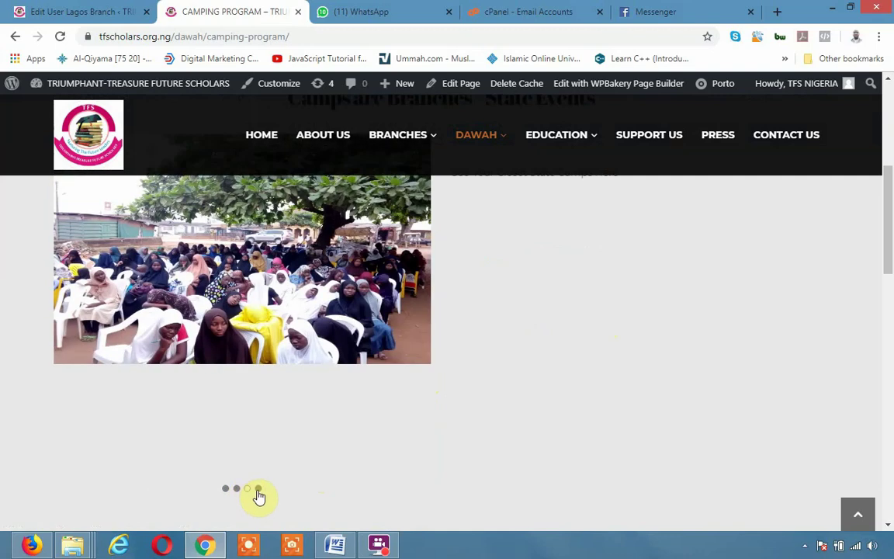
pyautogui.click(258, 489)
pyautogui.click(238, 489)
# Review the Camping Program page's link to updates from various branches and the Muslim Youth Camp poster
pyautogui.scroll(-3, 454, 465)
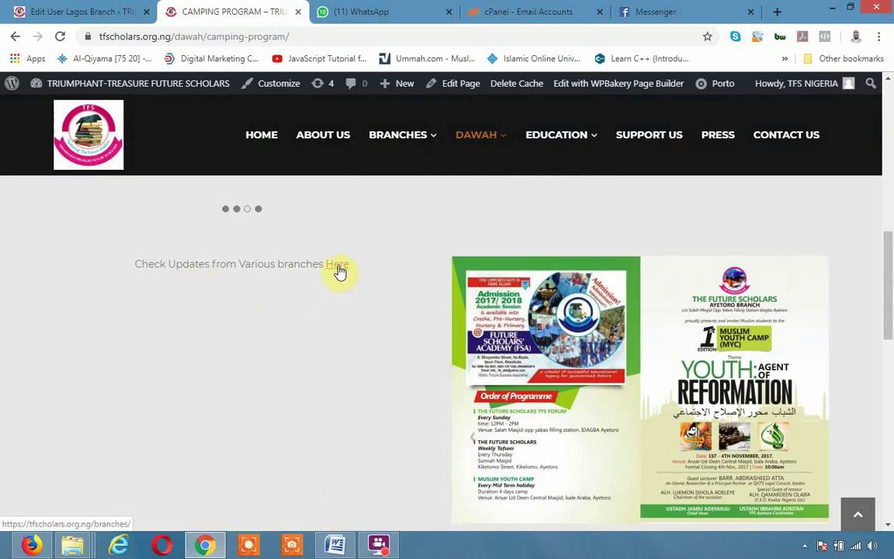
pyautogui.moveTo(400, 145)
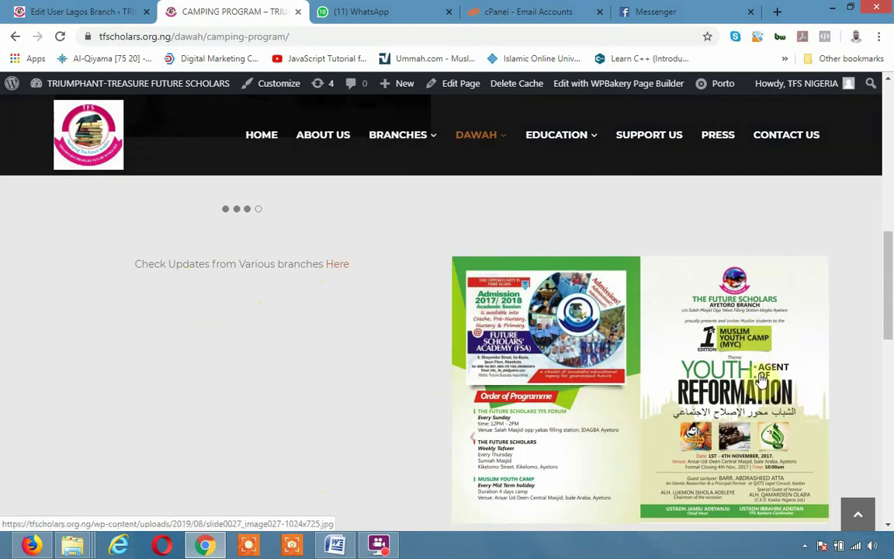
pyautogui.scroll(-2, 683, 414)
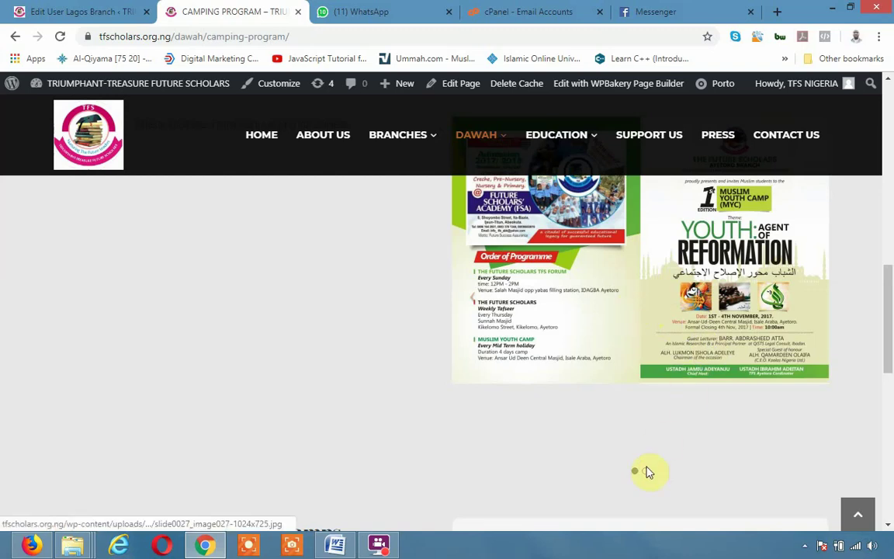
pyautogui.scroll(2, 679, 373)
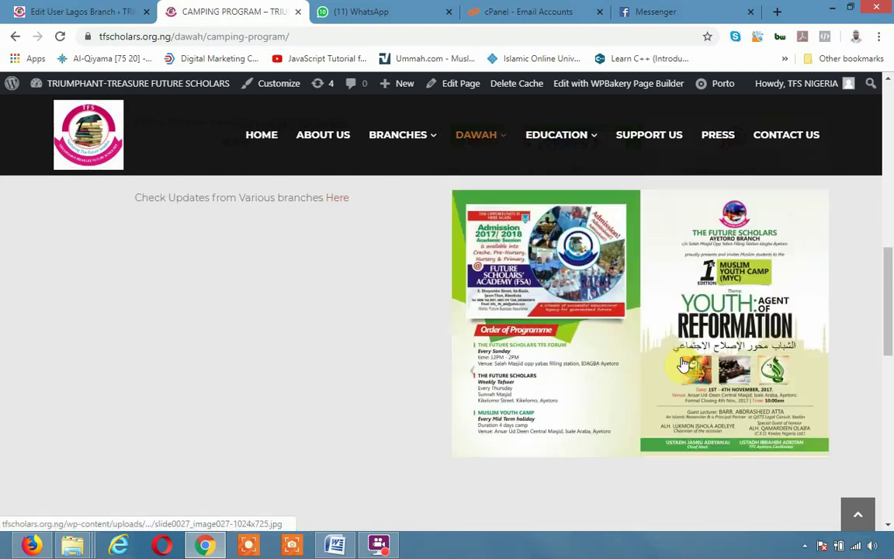
# Review the Inquiry About Upcoming Camps form and the Support Allah's Cause section on the Camping Program page
pyautogui.scroll(-6, 674, 382)
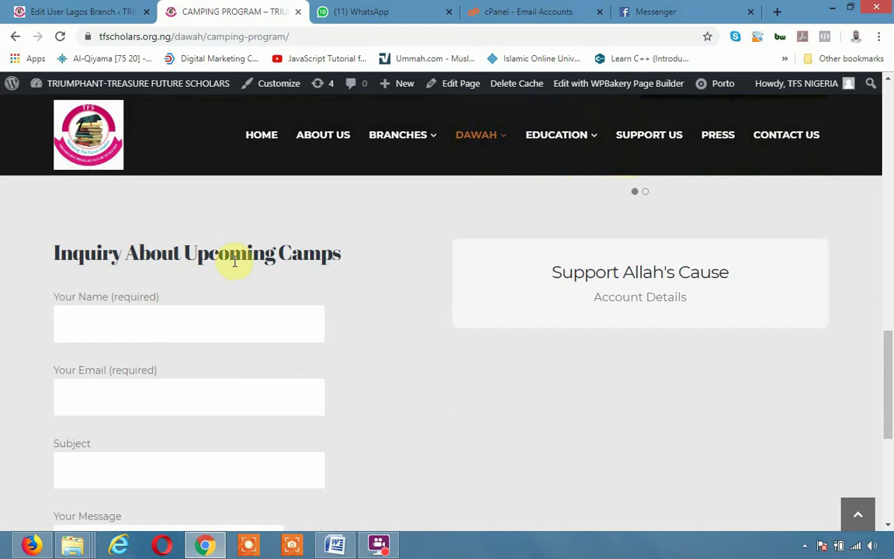
pyautogui.scroll(-5, 269, 303)
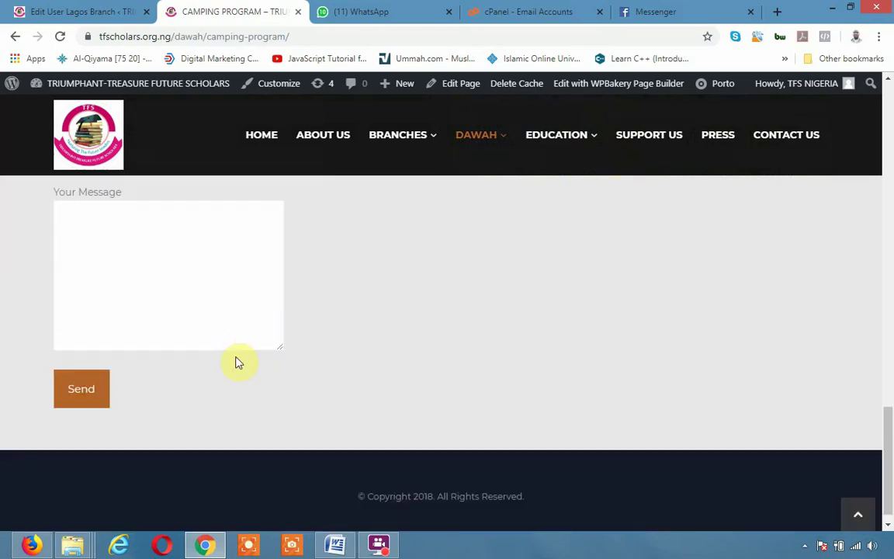
pyautogui.scroll(7, 658, 243)
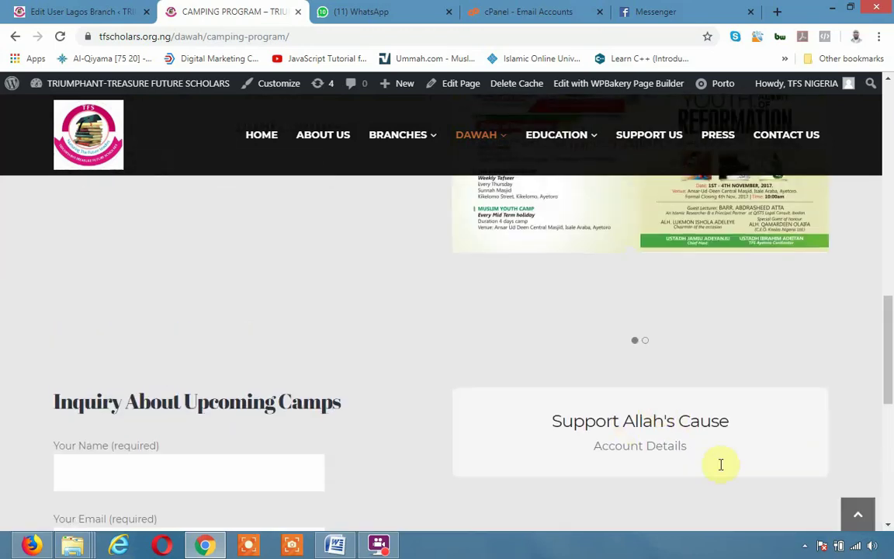
pyautogui.scroll(-3, 664, 435)
pyautogui.moveTo(572, 130)
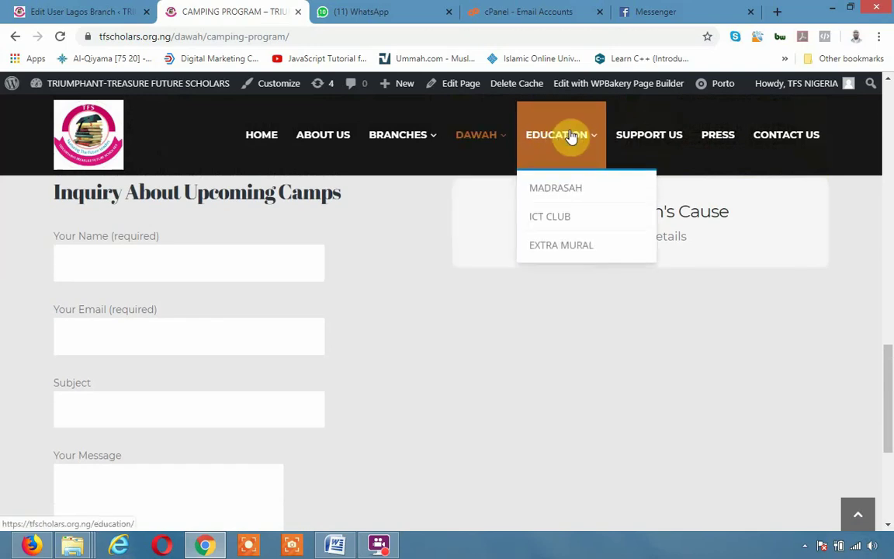
# Open the Education page and review its introduction and the school posters under Islamic Schools Around You
pyautogui.click(571, 136)
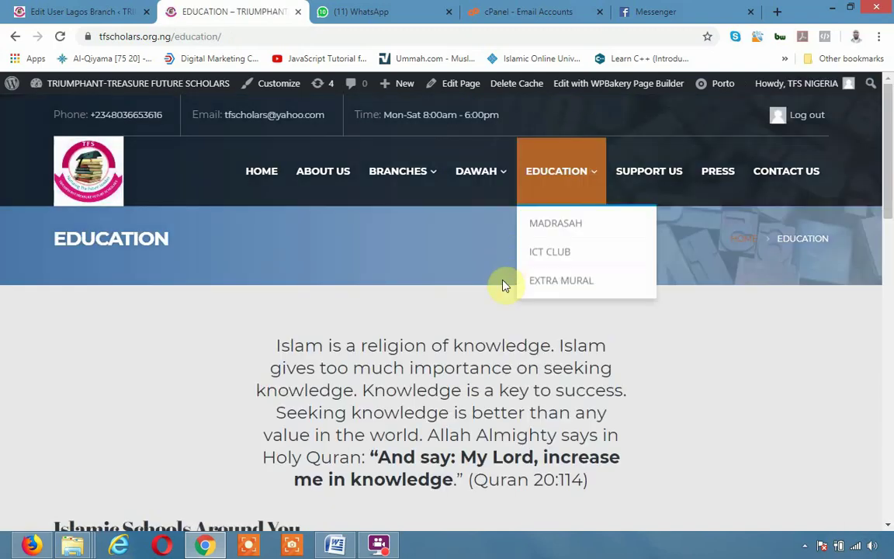
pyautogui.scroll(-2, 482, 310)
pyautogui.scroll(-2, 466, 345)
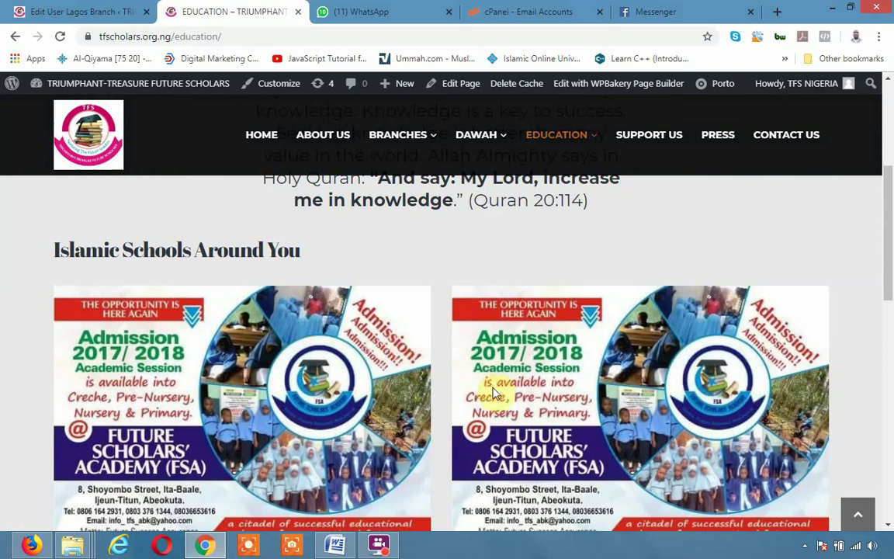
pyautogui.scroll(-2, 486, 386)
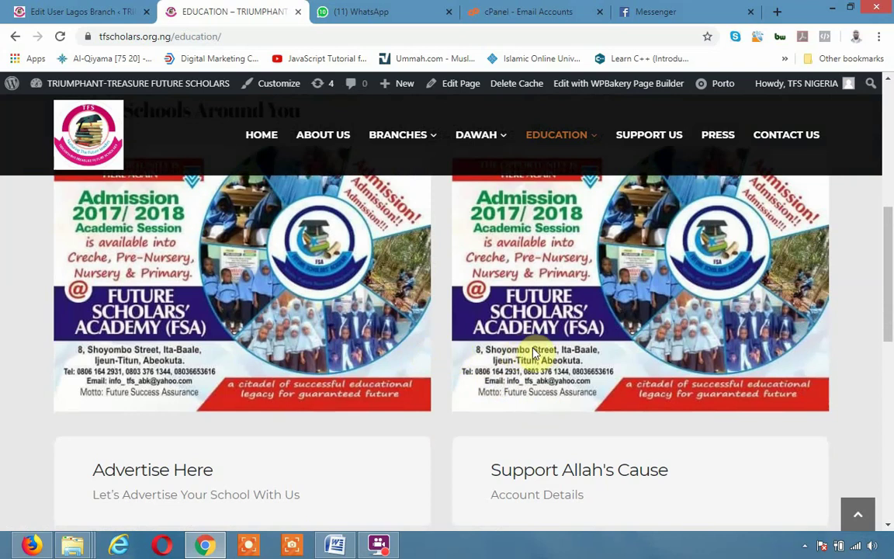
pyautogui.scroll(-3, 537, 355)
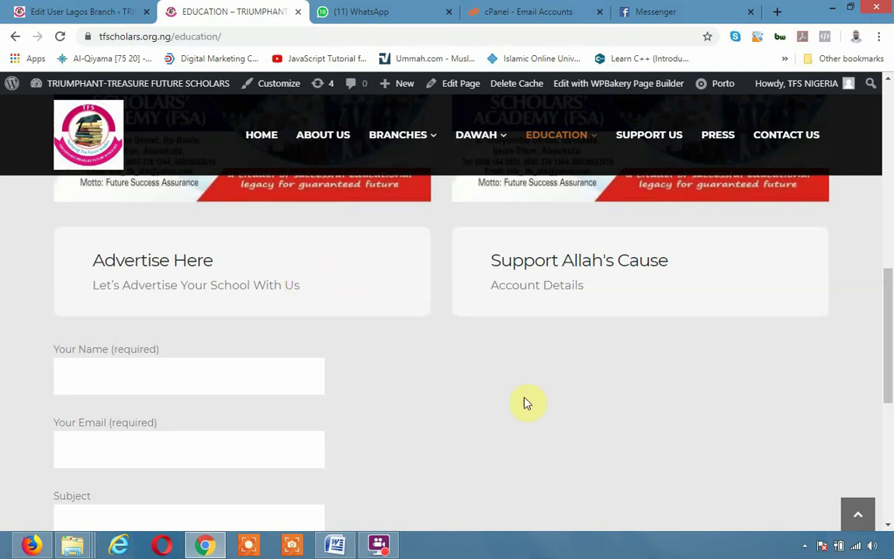
pyautogui.scroll(2, 415, 355)
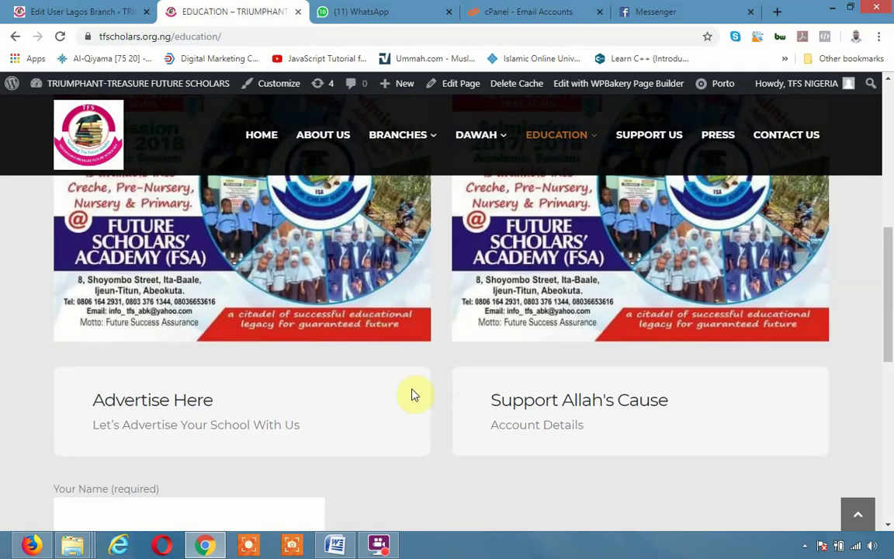
pyautogui.scroll(2, 414, 394)
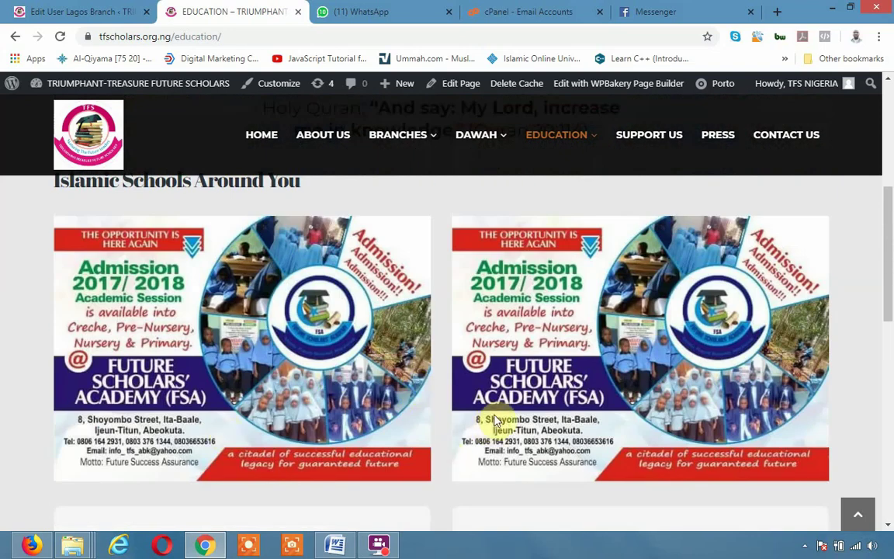
# Review the Education page's Advertise Here section with its contact form and the Support Allah's Cause section
pyautogui.scroll(-1, 493, 419)
pyautogui.scroll(-3, 495, 425)
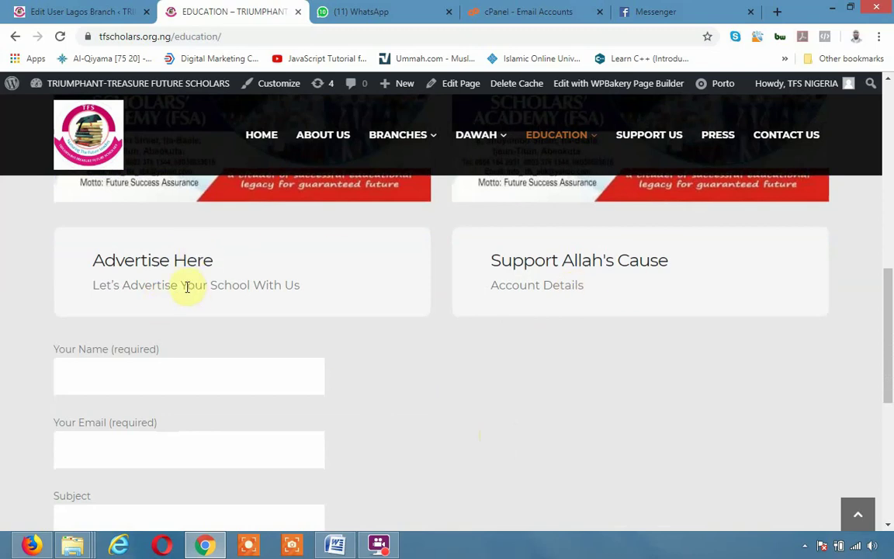
pyautogui.scroll(-1, 174, 341)
pyautogui.scroll(-1, 167, 346)
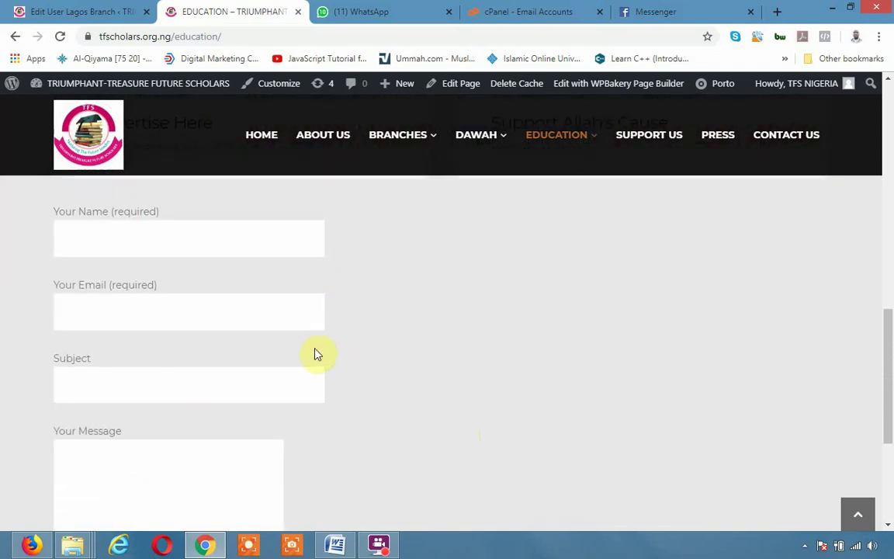
pyautogui.scroll(4, 309, 354)
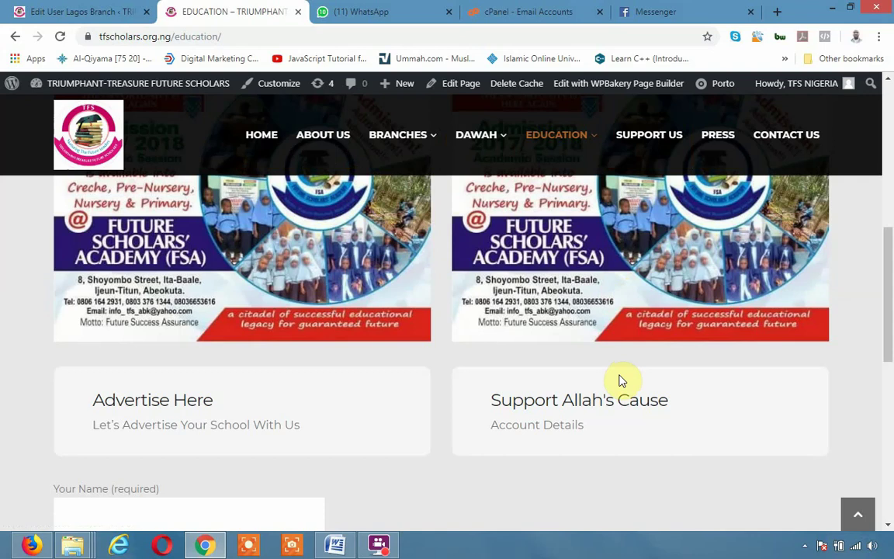
pyautogui.scroll(-1, 597, 396)
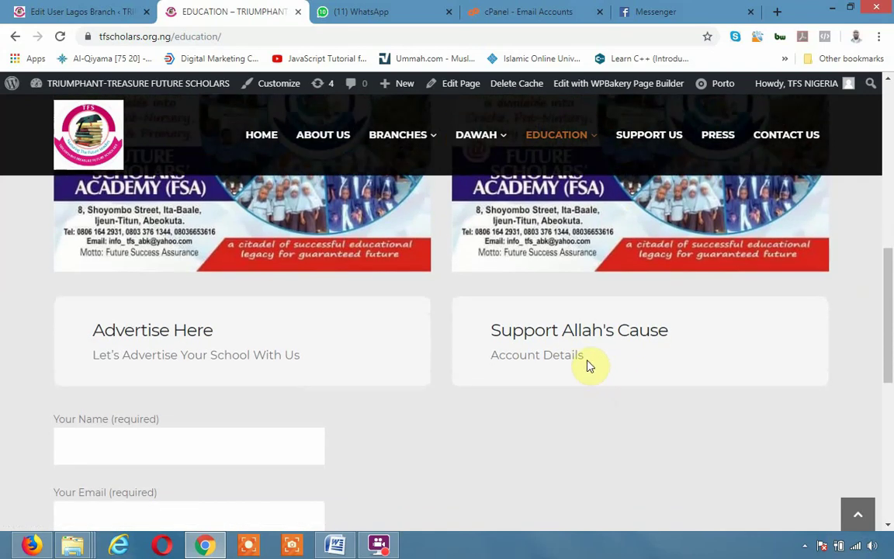
pyautogui.scroll(-2, 593, 349)
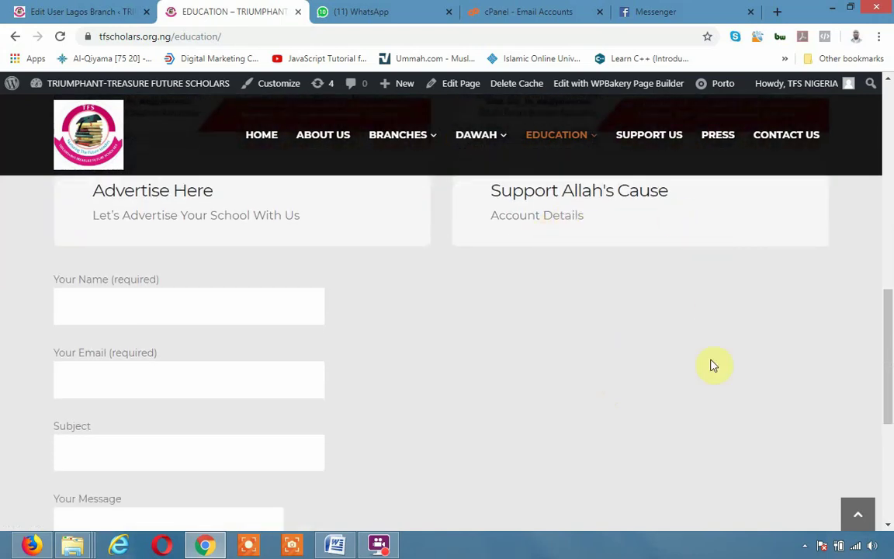
# Open the Madrasah page under Education and review its Madaris Around You section
pyautogui.moveTo(574, 144)
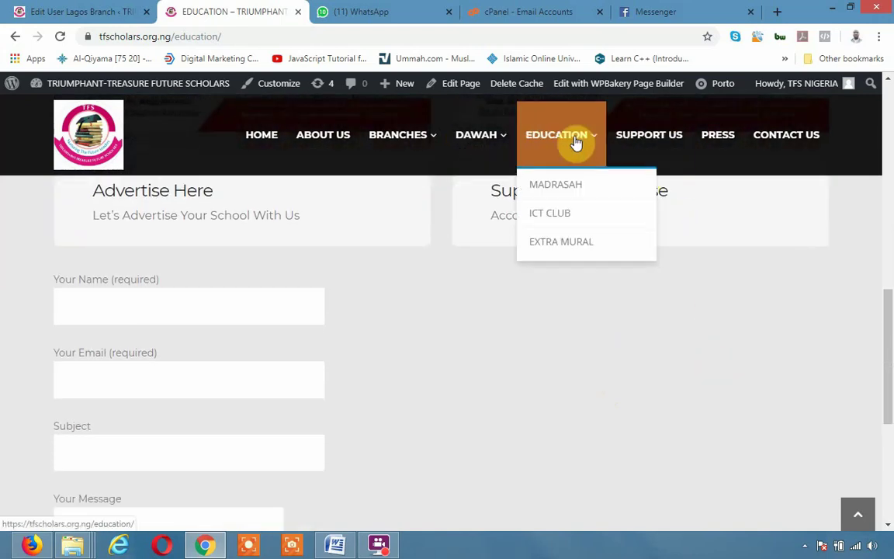
pyautogui.click(572, 192)
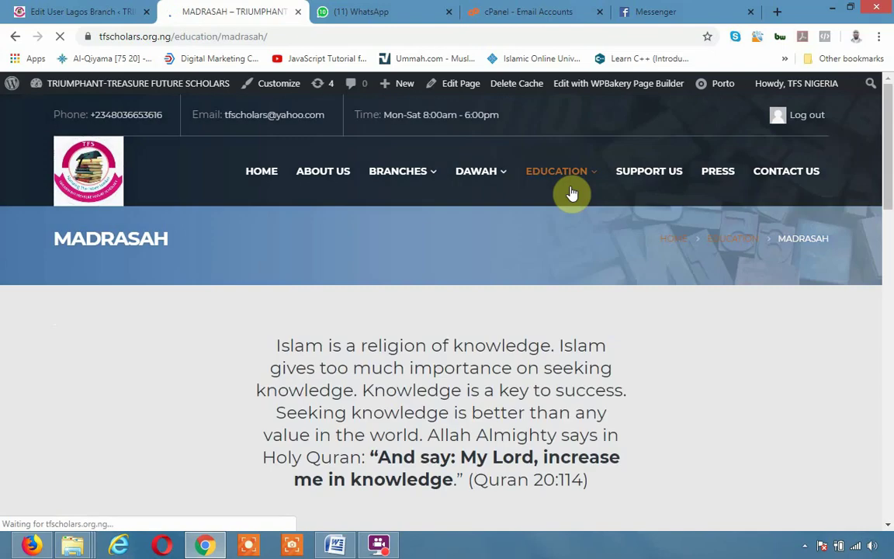
pyautogui.scroll(-5, 513, 324)
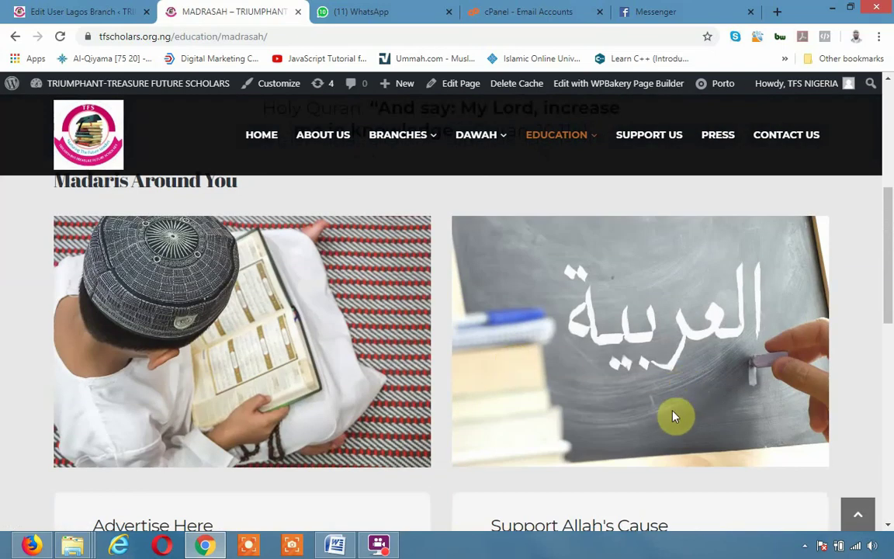
pyautogui.scroll(-1, 306, 361)
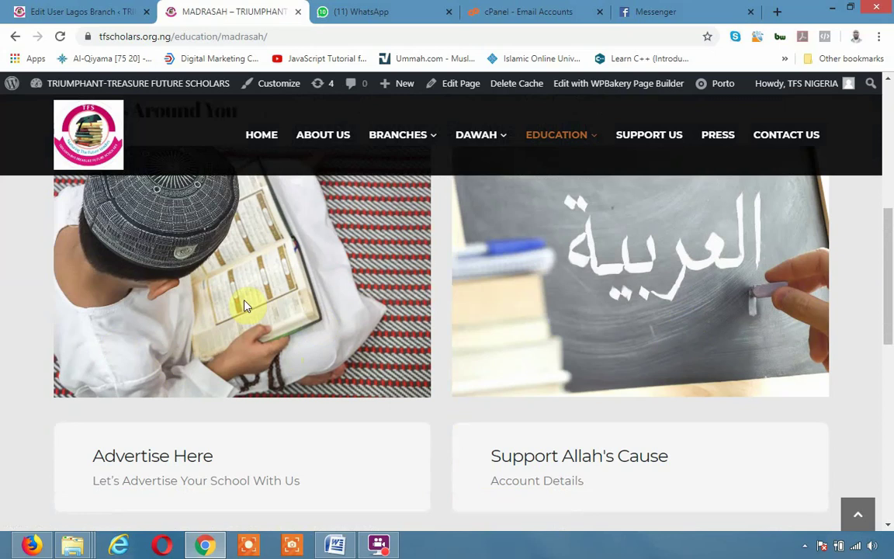
pyautogui.scroll(2, 243, 305)
# Review the Madrasah page's Advertise Here section, contact form and Support Allah's Cause section
pyautogui.scroll(-5, 542, 394)
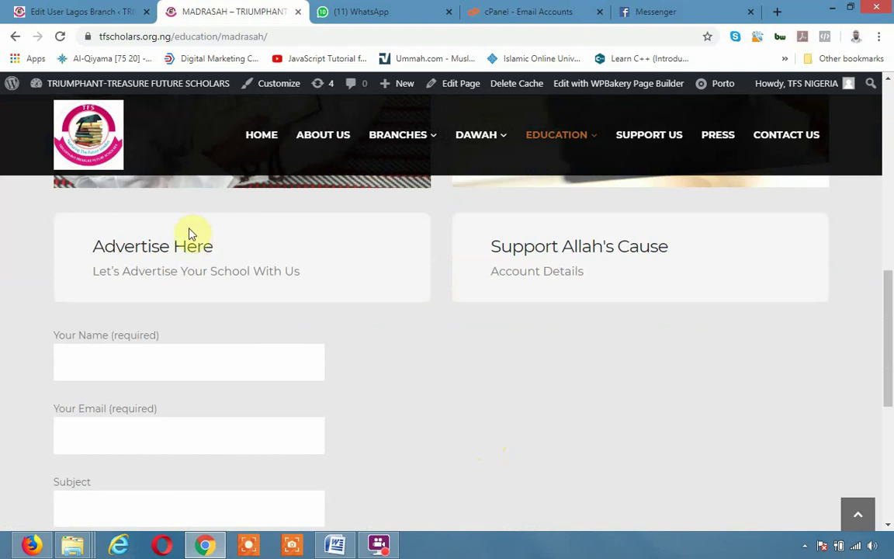
pyautogui.scroll(-4, 178, 347)
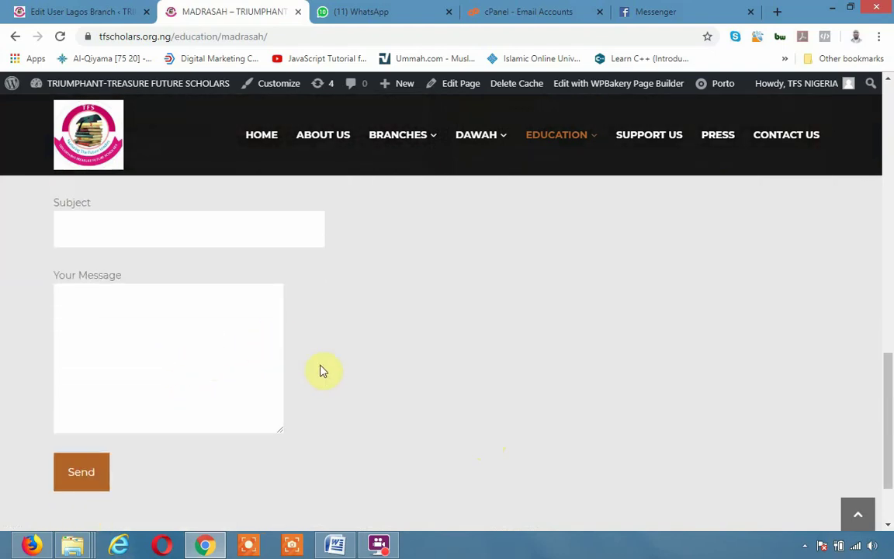
pyautogui.scroll(1, 159, 362)
pyautogui.scroll(3, 159, 361)
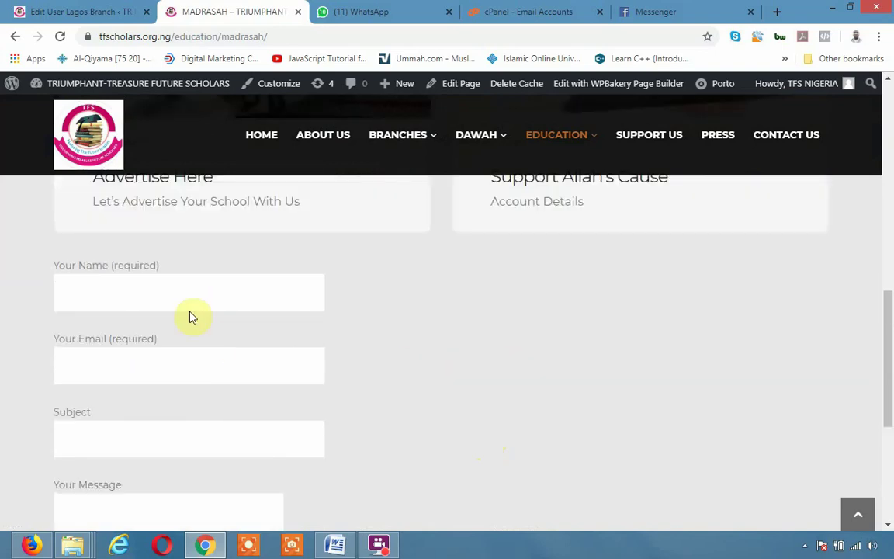
pyautogui.scroll(2, 634, 401)
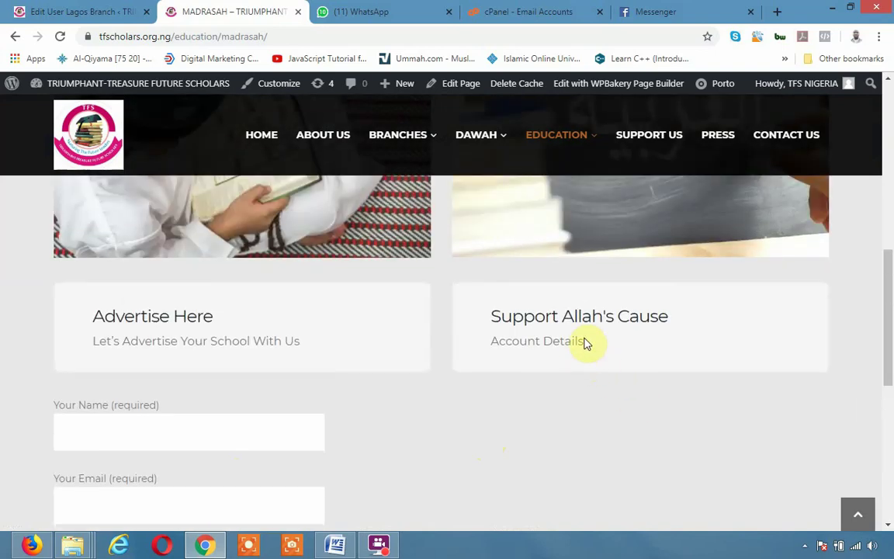
# Open the ICT Club page under Education and review its introduction and Start Your Coding Experience Here section
pyautogui.moveTo(574, 138)
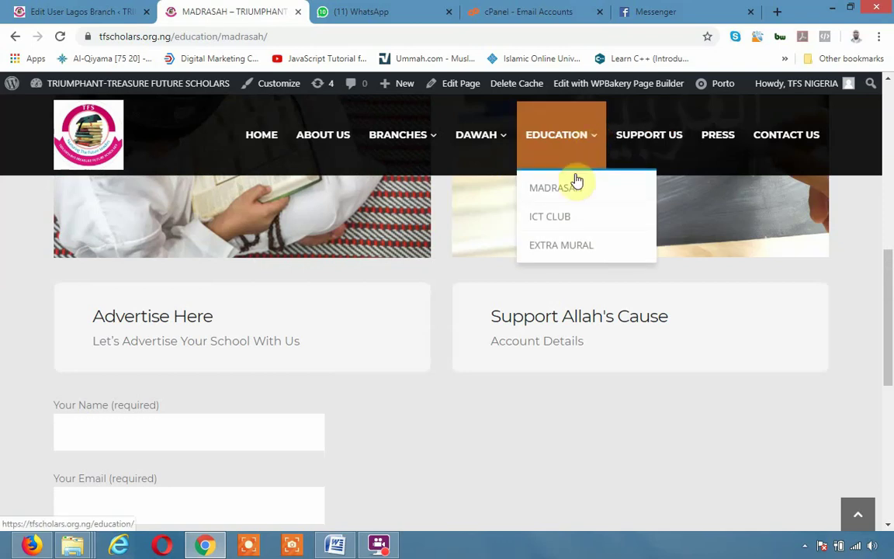
pyautogui.click(551, 219)
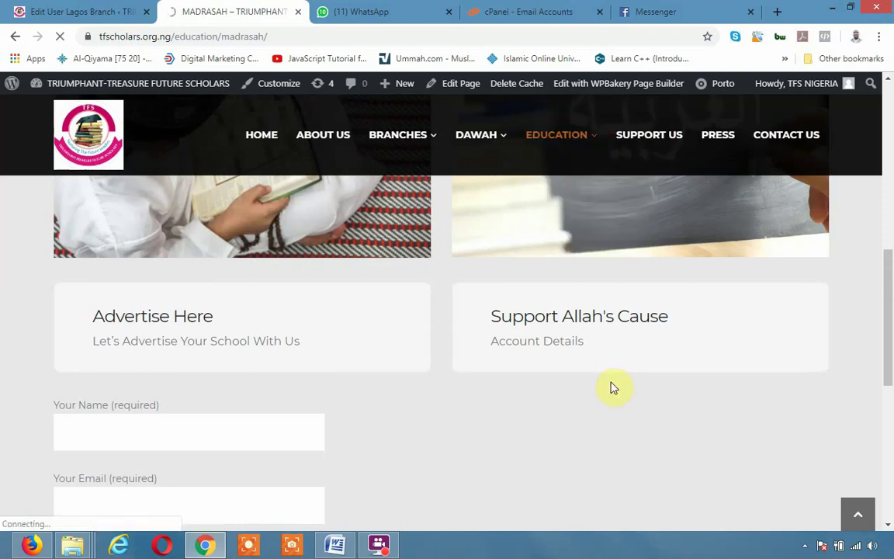
pyautogui.scroll(7, 617, 384)
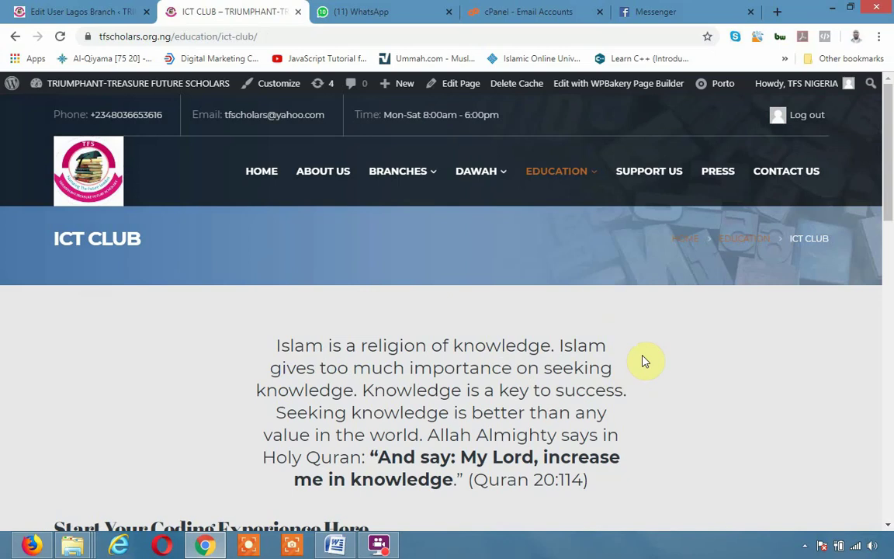
pyautogui.scroll(-3, 644, 363)
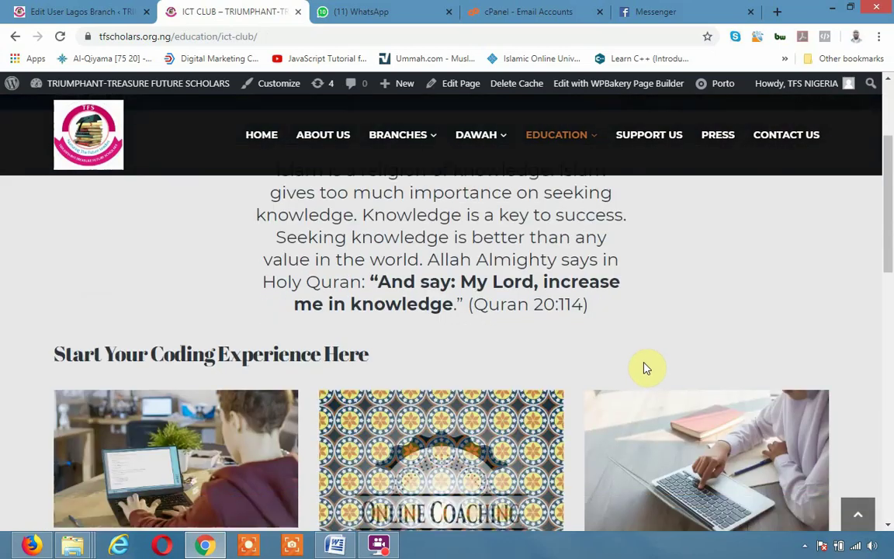
pyautogui.scroll(-1, 646, 368)
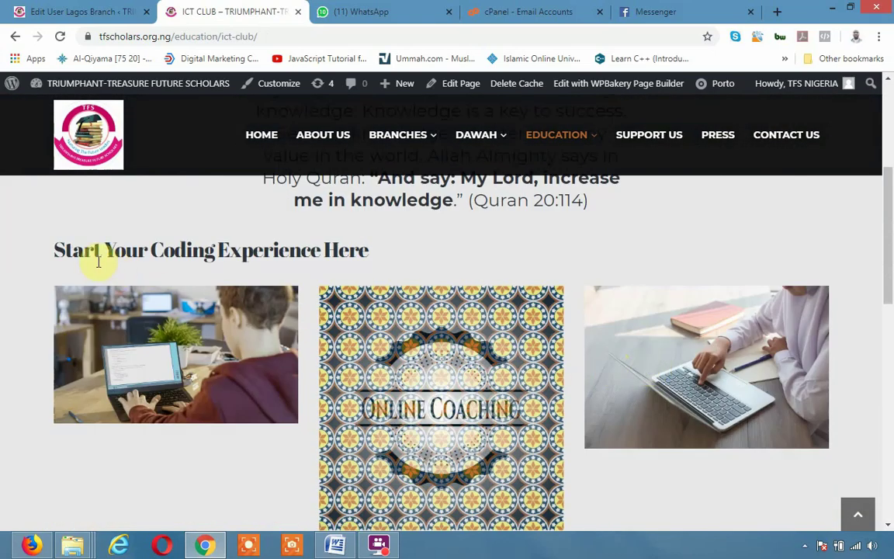
pyautogui.scroll(-2, 186, 401)
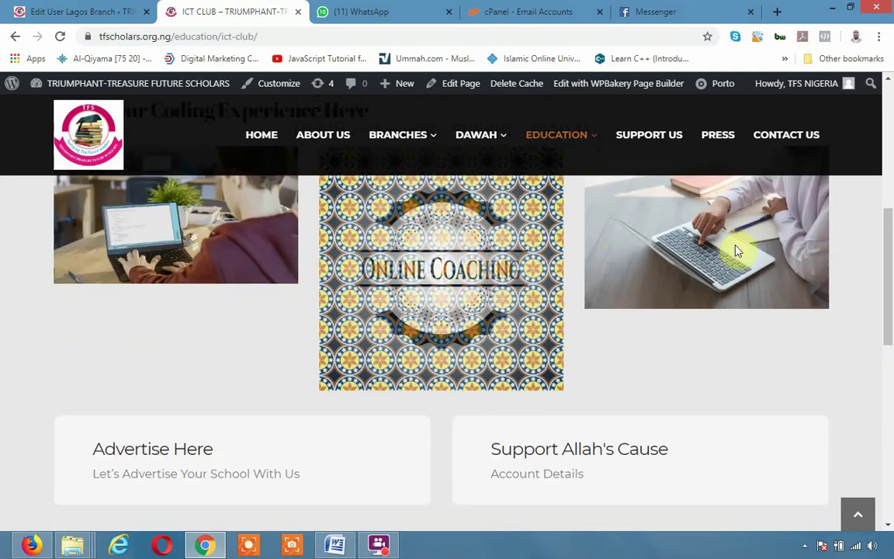
# Review the ICT Club page's Advertise Here section and its contact form down to the page footer
pyautogui.scroll(-2, 682, 392)
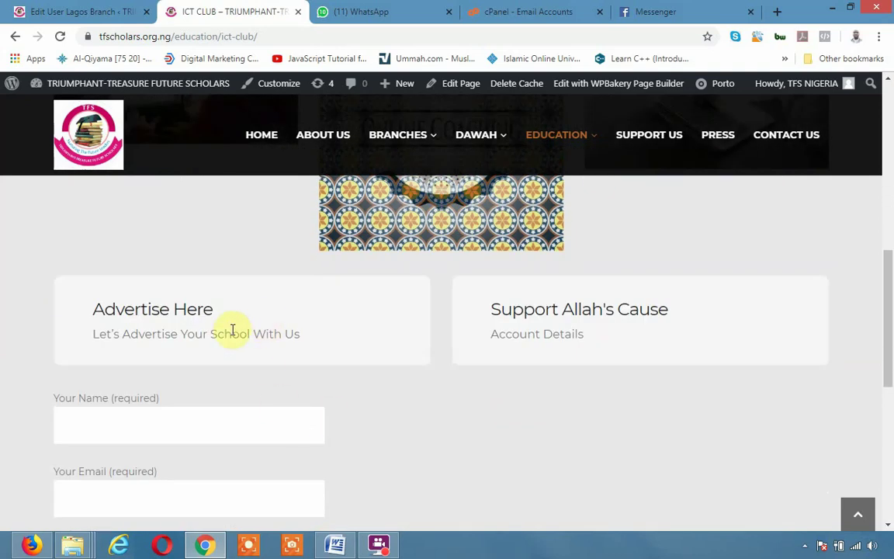
pyautogui.scroll(-3, 259, 423)
pyautogui.scroll(-3, 261, 421)
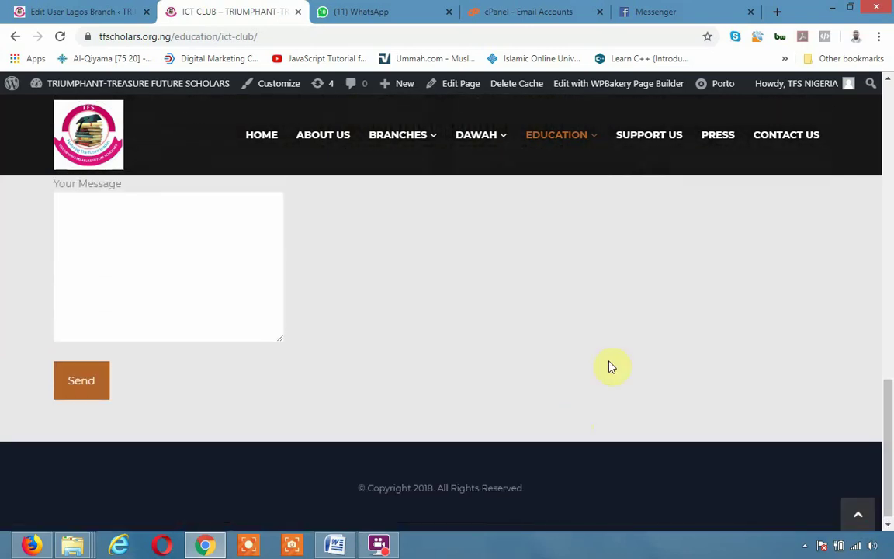
pyautogui.scroll(2, 590, 396)
# Open the Extra Mural page under Education and review its Weekend Lessons, Distance Education and Free Course Materials for Download sections
pyautogui.moveTo(585, 140)
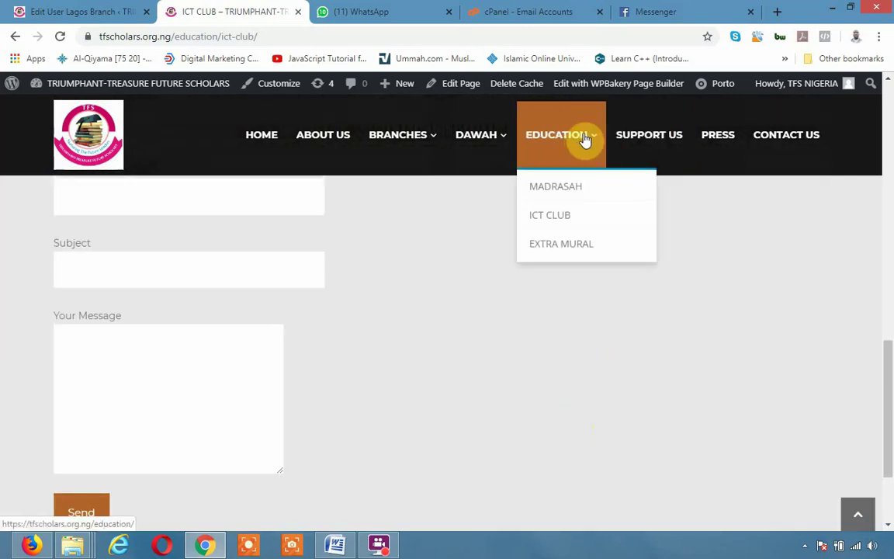
pyautogui.click(572, 247)
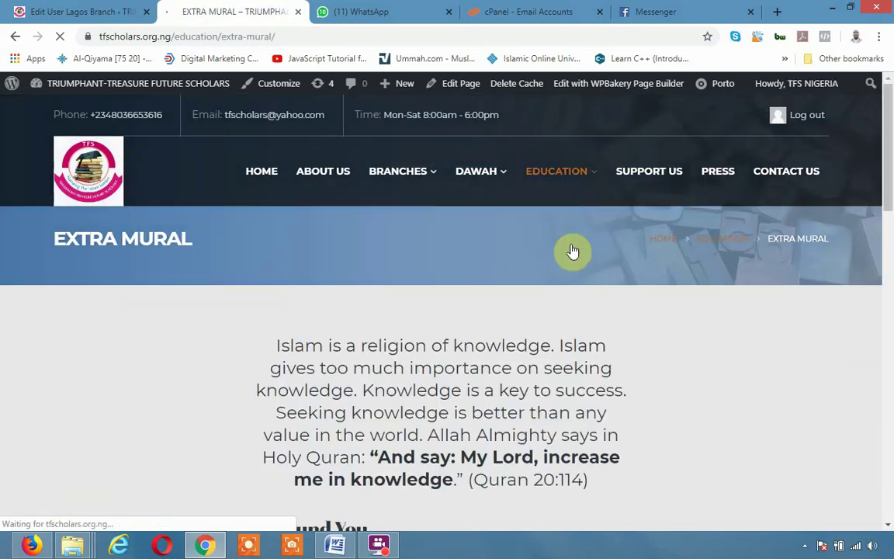
pyautogui.scroll(-5, 547, 478)
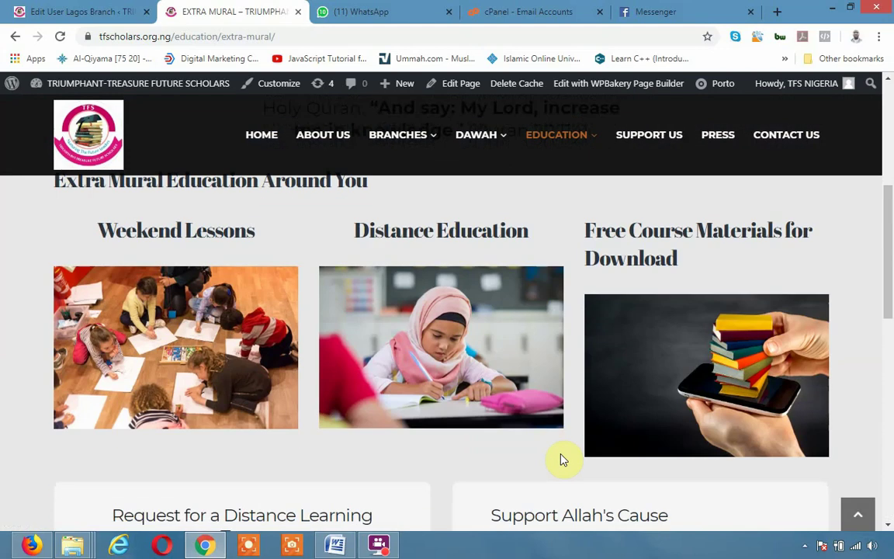
pyautogui.scroll(2, 326, 405)
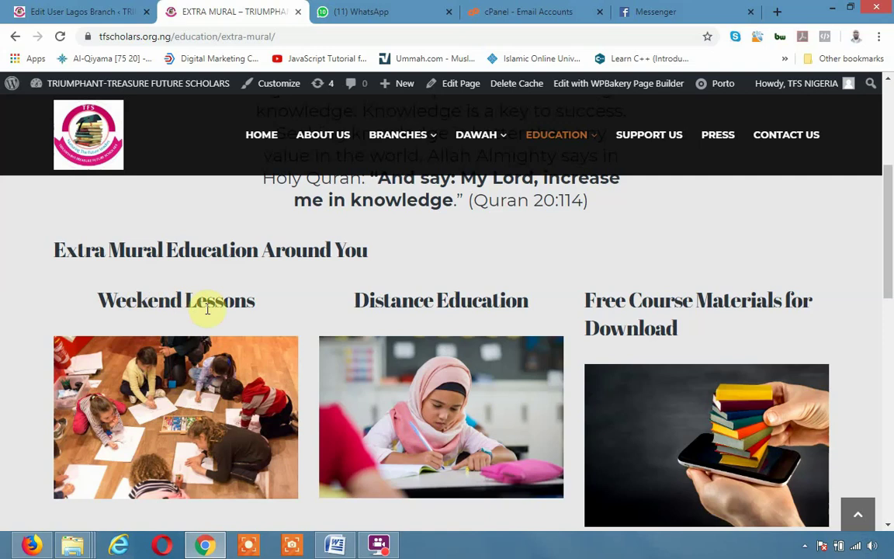
pyautogui.scroll(-2, 229, 443)
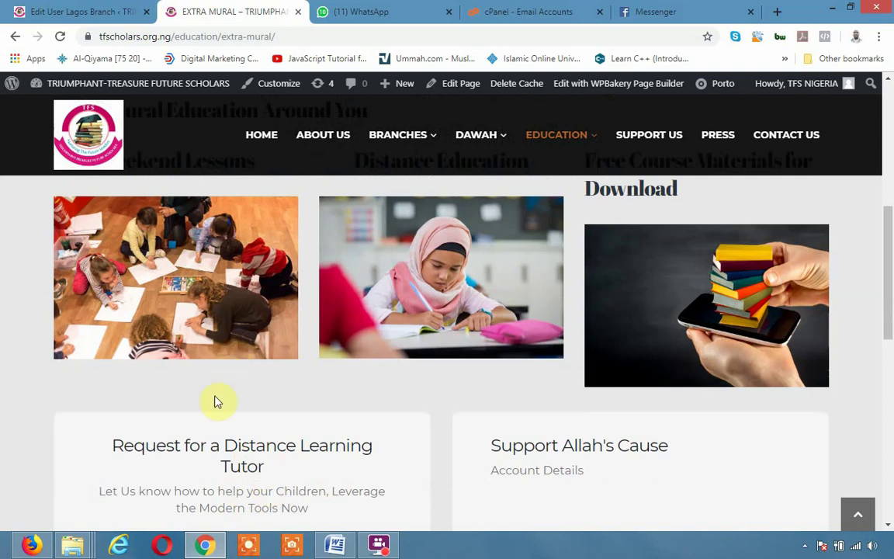
pyautogui.scroll(2, 122, 293)
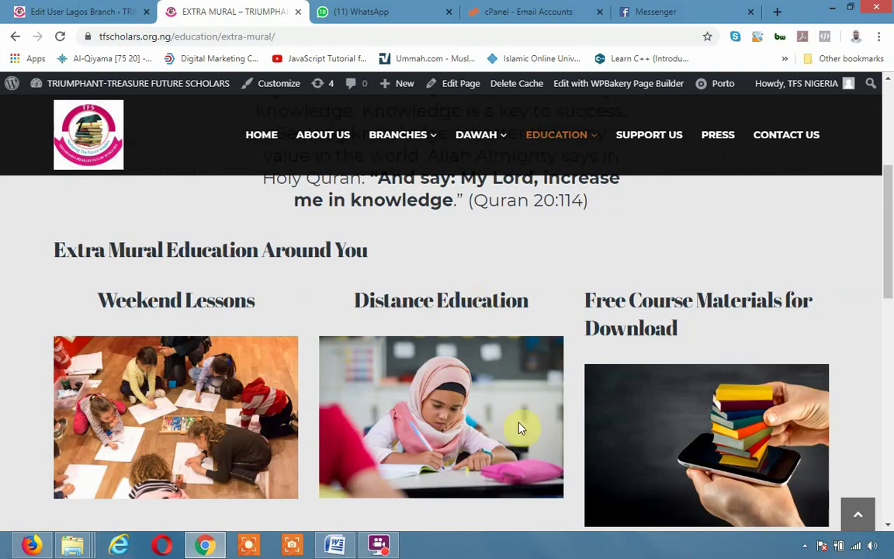
pyautogui.scroll(-1, 508, 419)
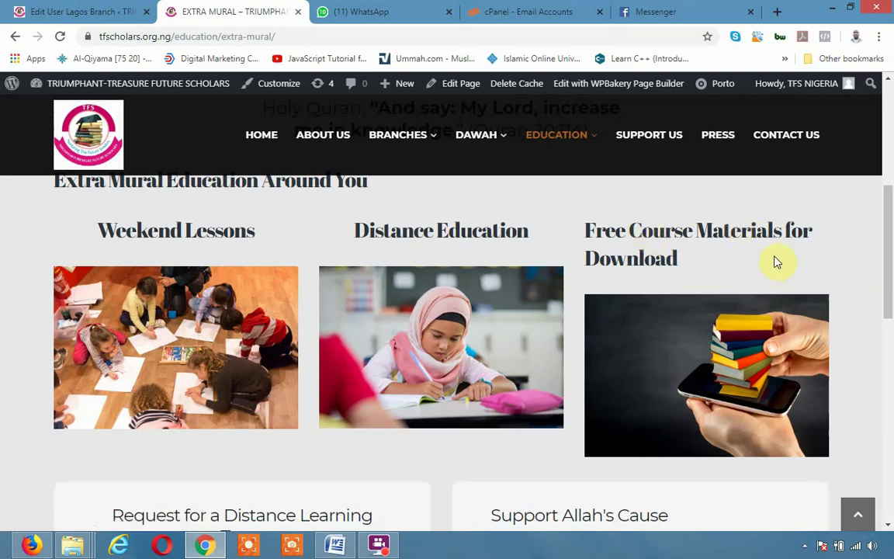
pyautogui.scroll(-2, 776, 262)
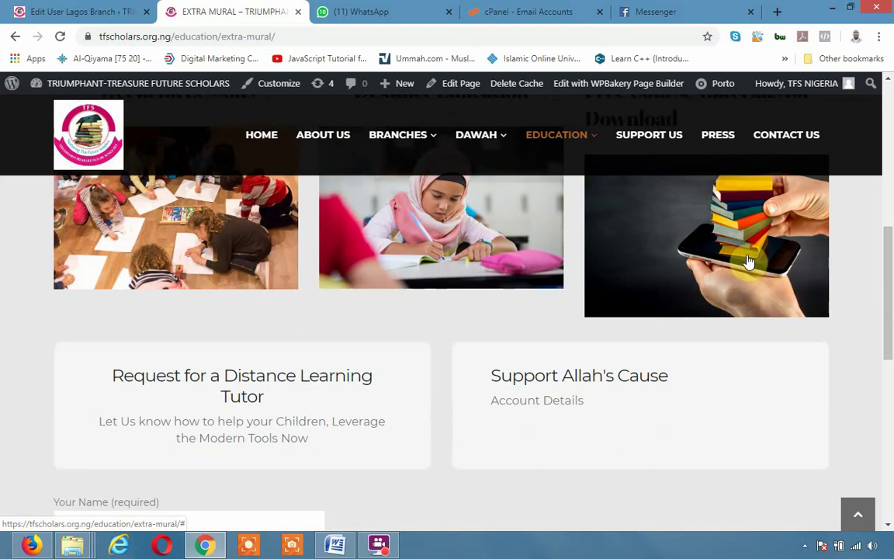
# Review the Extra Mural page's free course materials, Request for a Distance Learning Tutor and Support Allah's Cause sections and its contact form
pyautogui.scroll(-2, 741, 261)
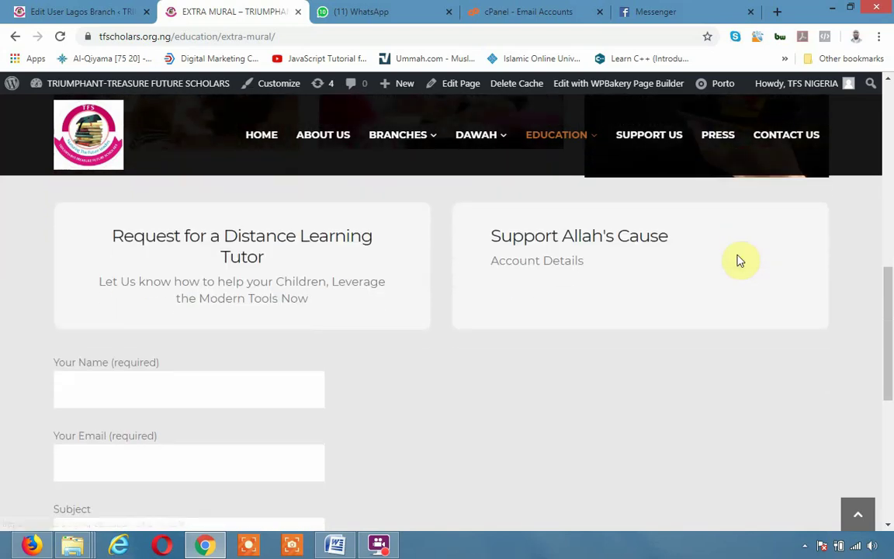
pyautogui.scroll(2, 739, 261)
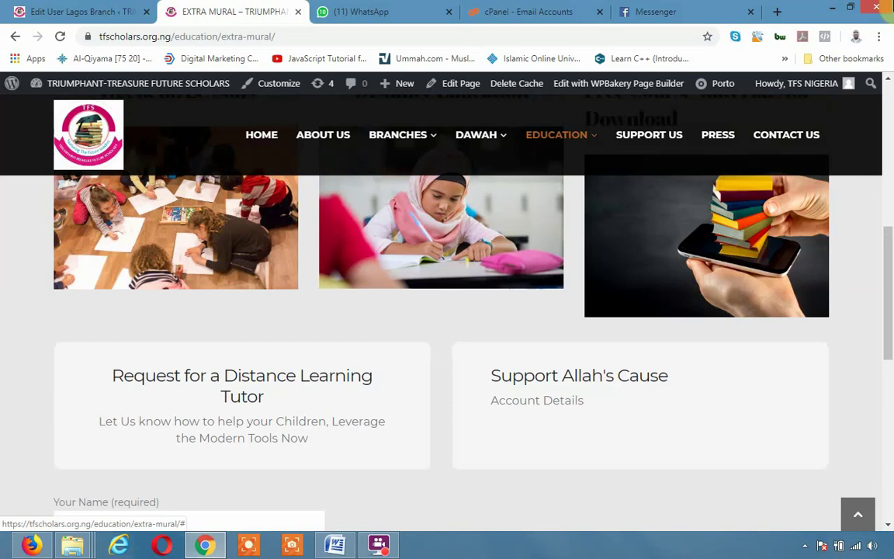
pyautogui.scroll(1, 703, 288)
pyautogui.scroll(2, 704, 289)
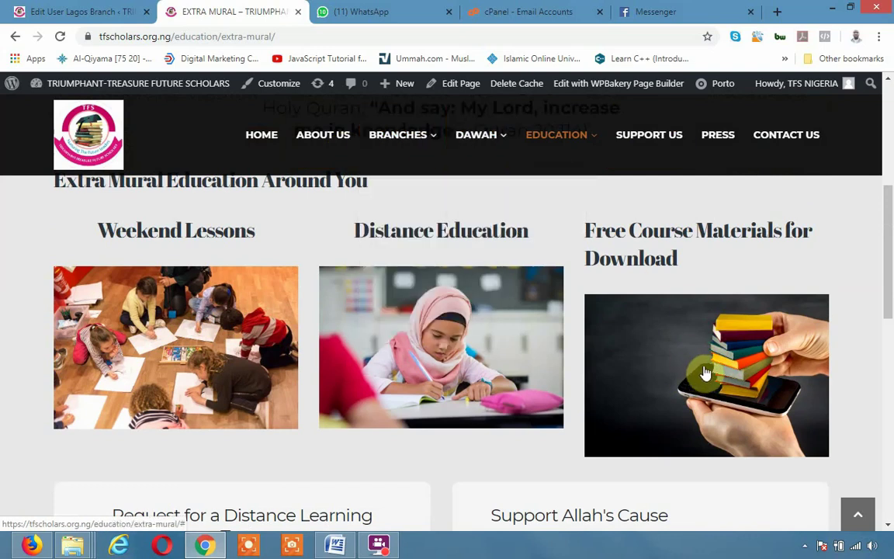
pyautogui.click(703, 376)
pyautogui.scroll(-6, 545, 348)
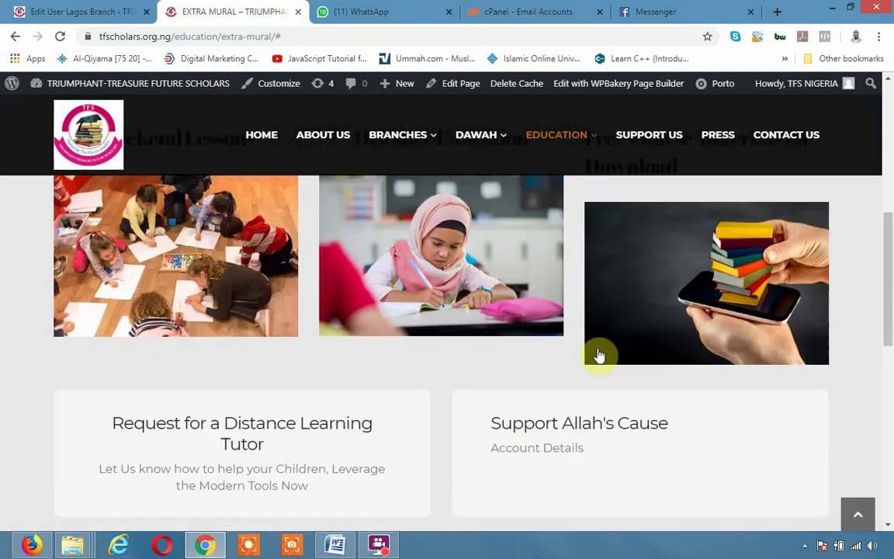
pyautogui.scroll(-3, 325, 385)
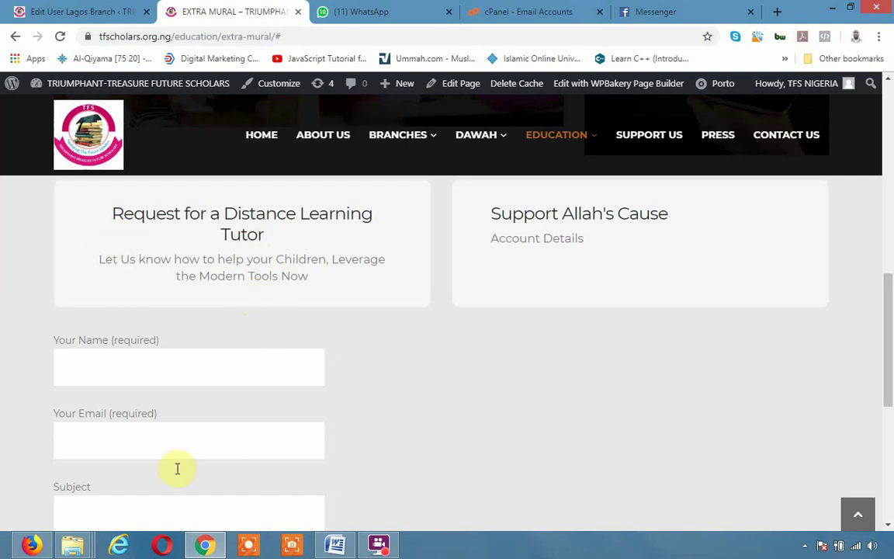
pyautogui.scroll(-2, 233, 380)
pyautogui.scroll(1, 264, 356)
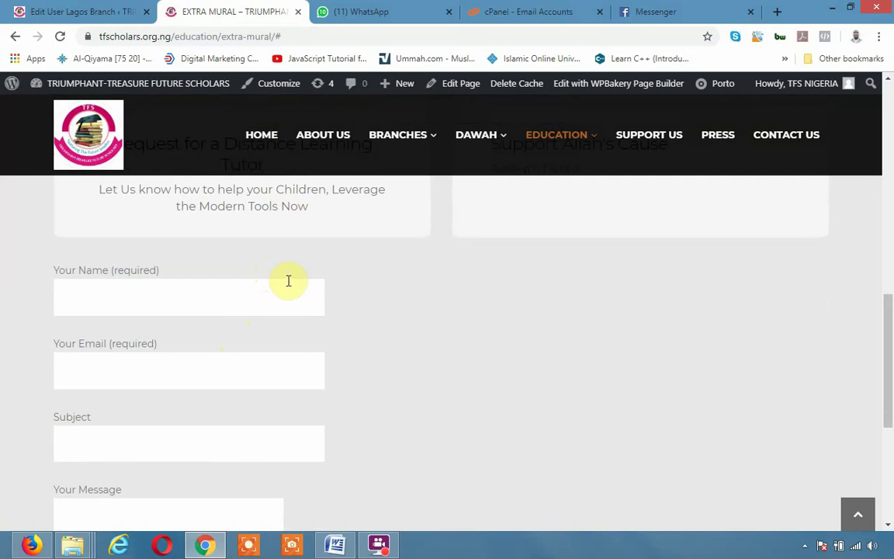
pyautogui.scroll(2, 342, 343)
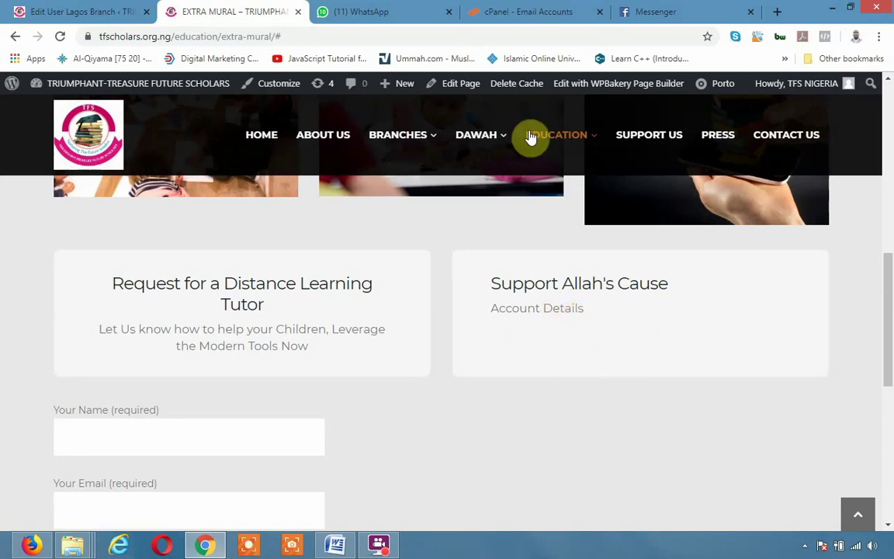
# Open the Support Us page and review its Sadaqatul Jariyah introduction and Single Donation form
pyautogui.moveTo(586, 148)
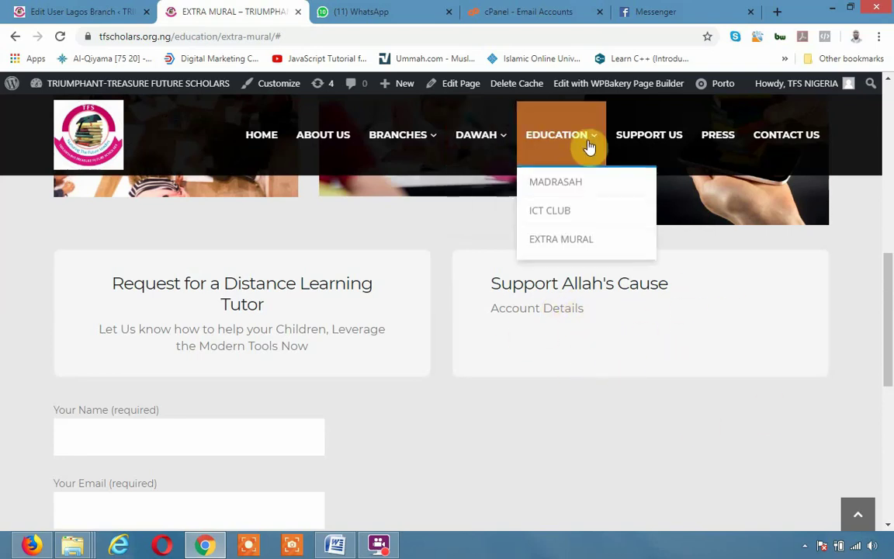
pyautogui.click(654, 137)
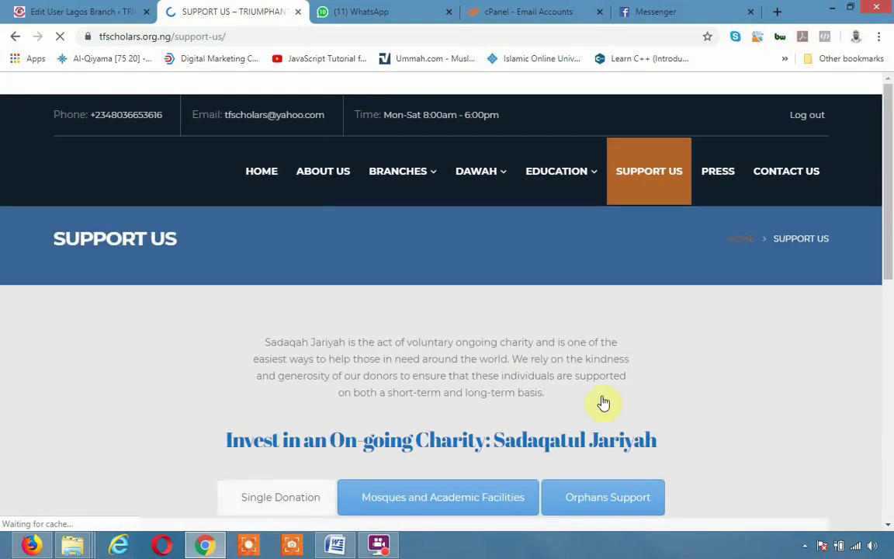
pyautogui.scroll(-3, 603, 403)
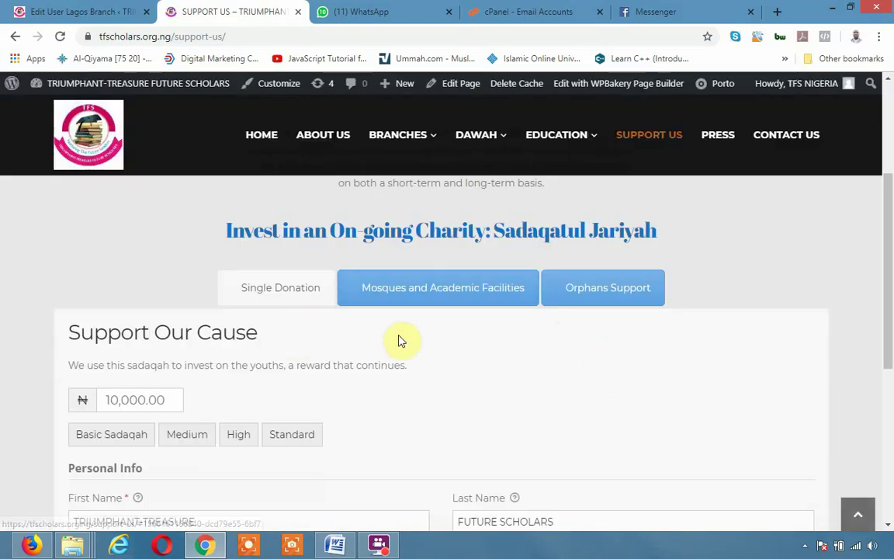
pyautogui.scroll(-2, 731, 337)
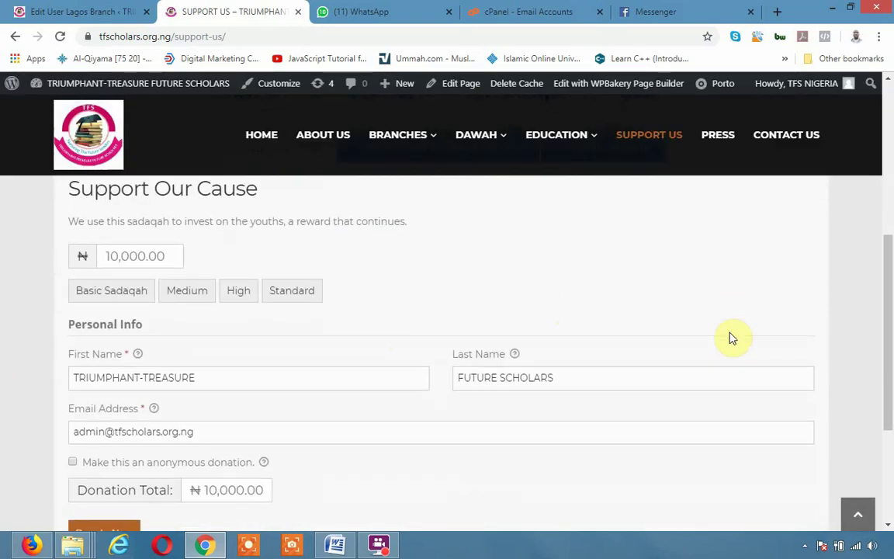
pyautogui.scroll(-1, 730, 337)
pyautogui.scroll(4, 527, 332)
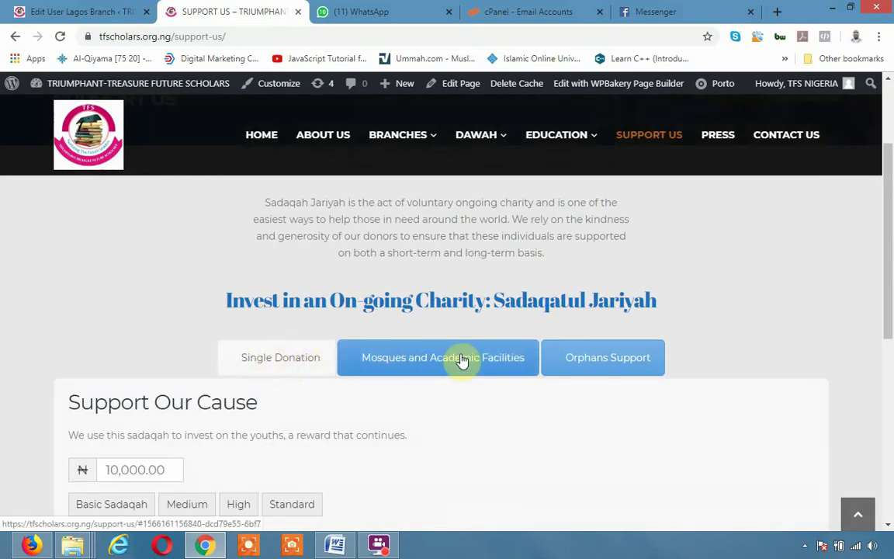
# Switch through the Mosques and Academic Facilities and Orphans Support donation options and review the Orphan Support form
pyautogui.click(460, 359)
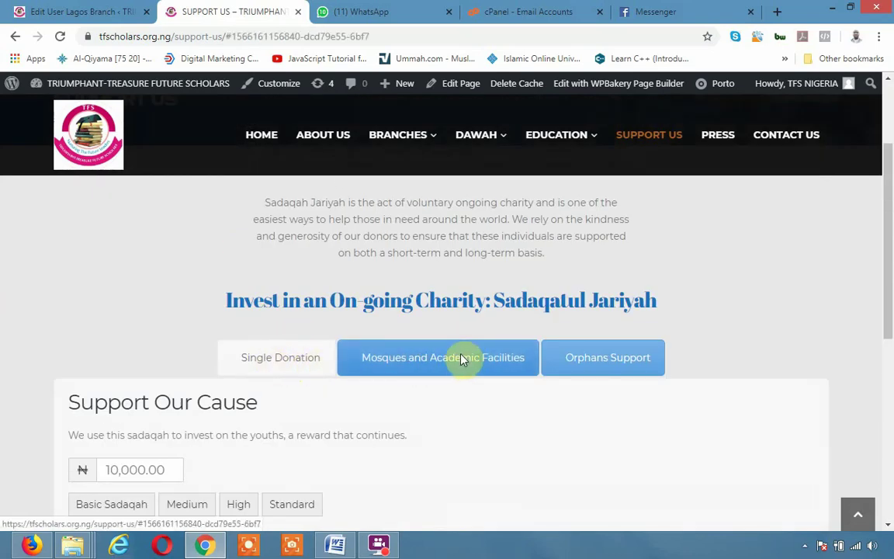
pyautogui.click(611, 363)
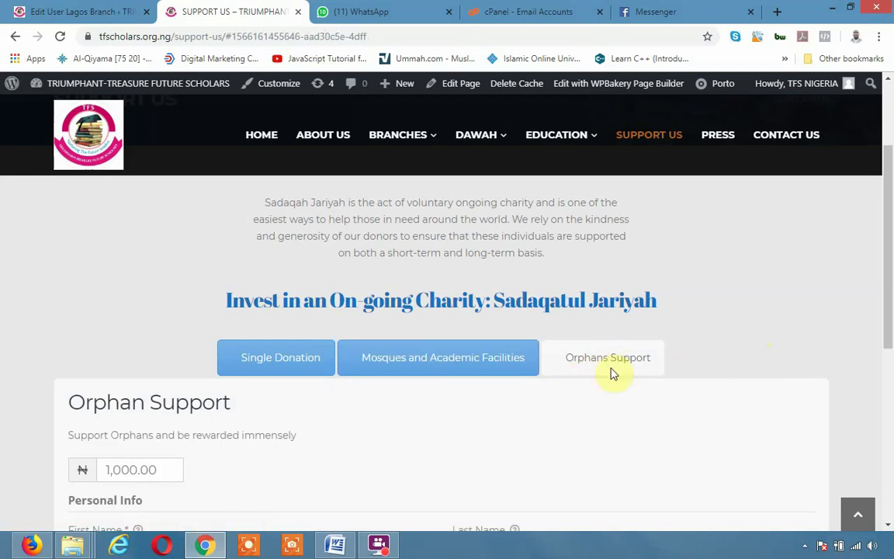
pyautogui.scroll(-2, 418, 378)
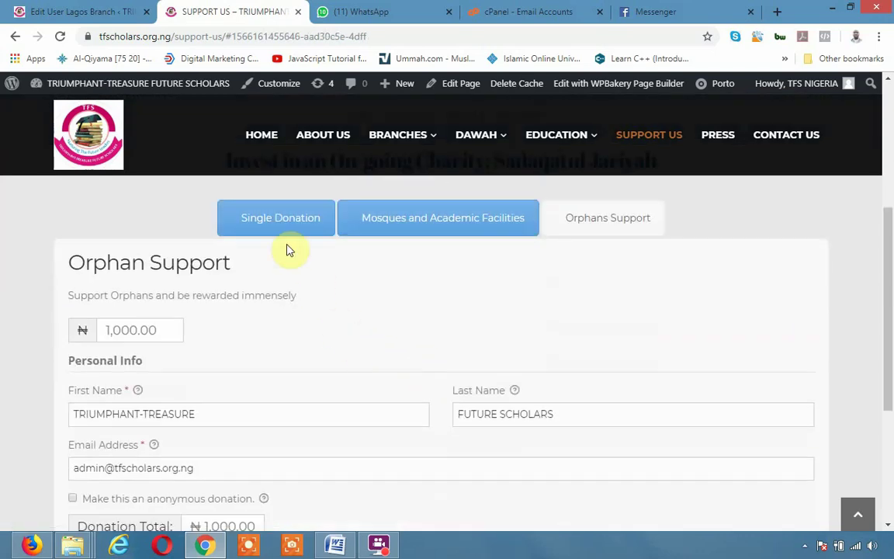
# Try the High, Medium and Basic Sadaqah levels on the Single Donation form and submit the ₦500 donation
pyautogui.click(270, 223)
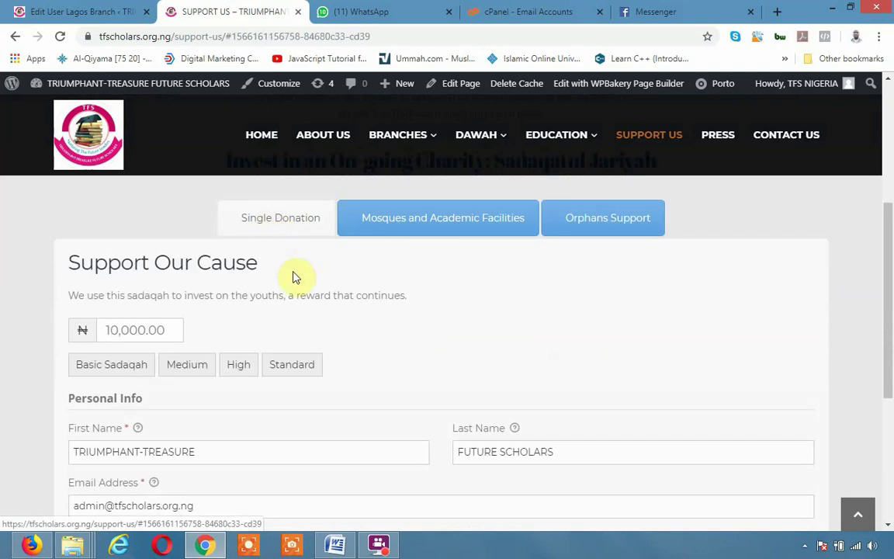
pyautogui.click(238, 372)
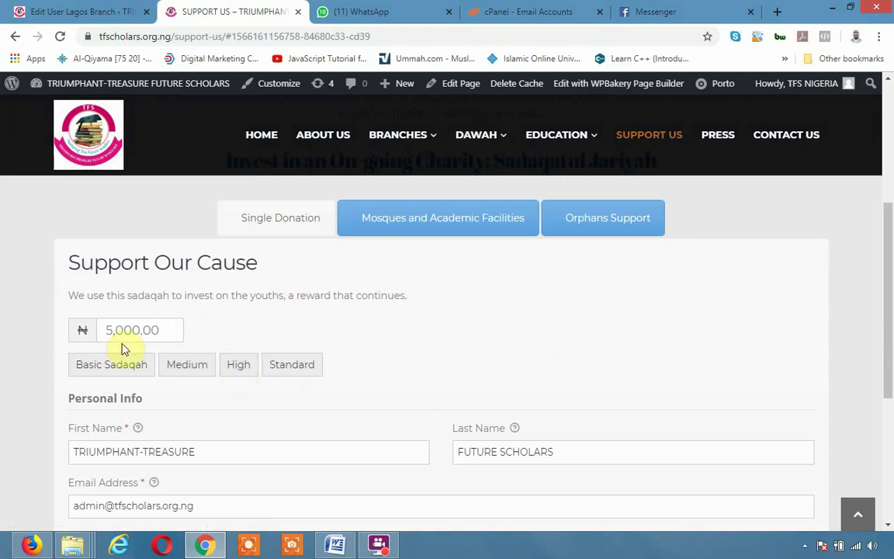
pyautogui.click(179, 365)
pyautogui.click(117, 374)
pyautogui.scroll(-2, 192, 391)
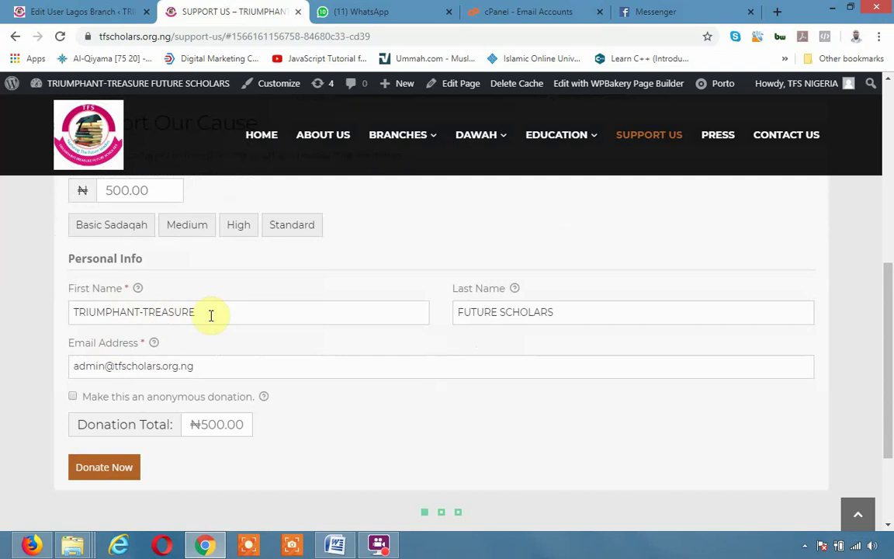
pyautogui.click(115, 473)
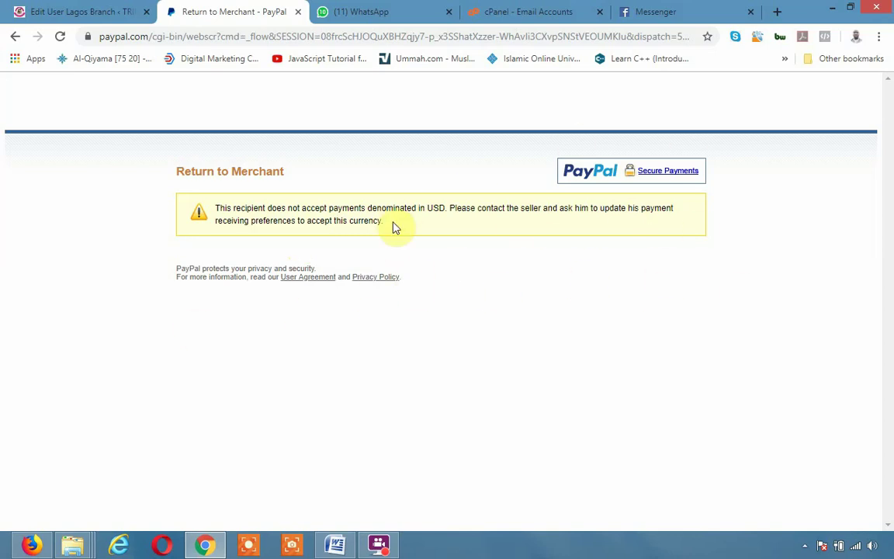
# Return from PayPal to the Support Us page and view the Mosques and Academic Facilities form, highlighting its fundraising target
pyautogui.click(15, 36)
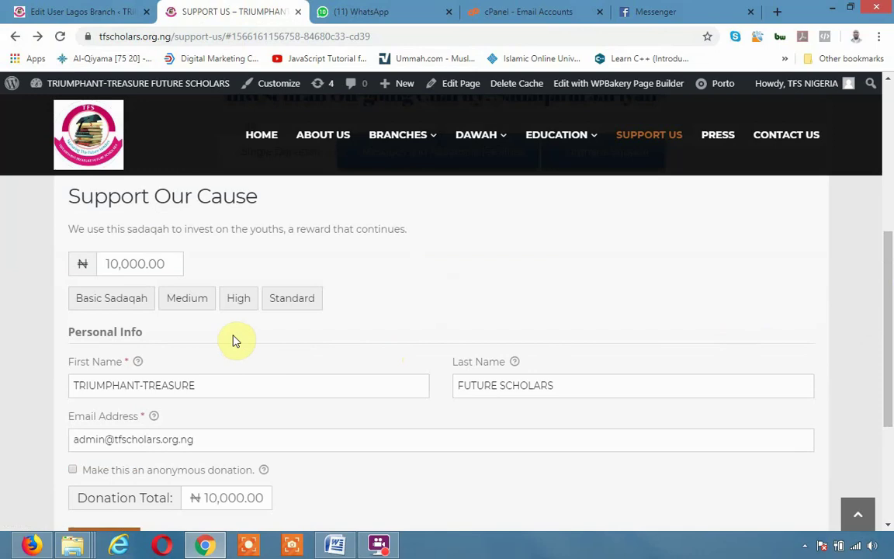
pyautogui.scroll(-3, 156, 465)
pyautogui.scroll(4, 232, 326)
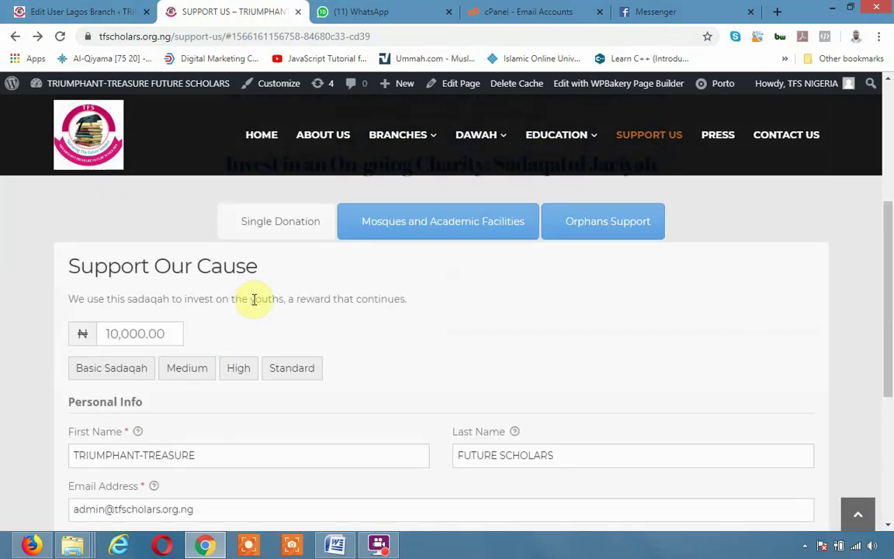
pyautogui.click(466, 225)
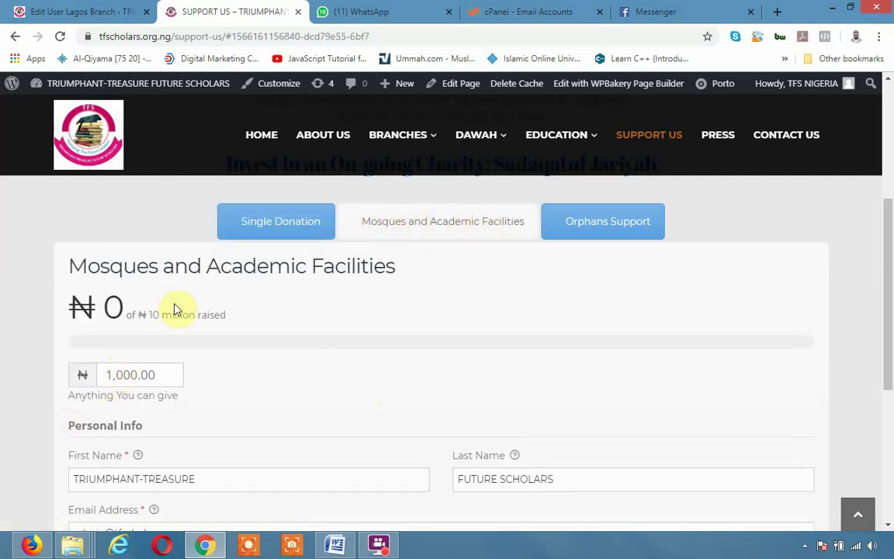
pyautogui.moveTo(149, 315); pyautogui.dragTo(249, 319)
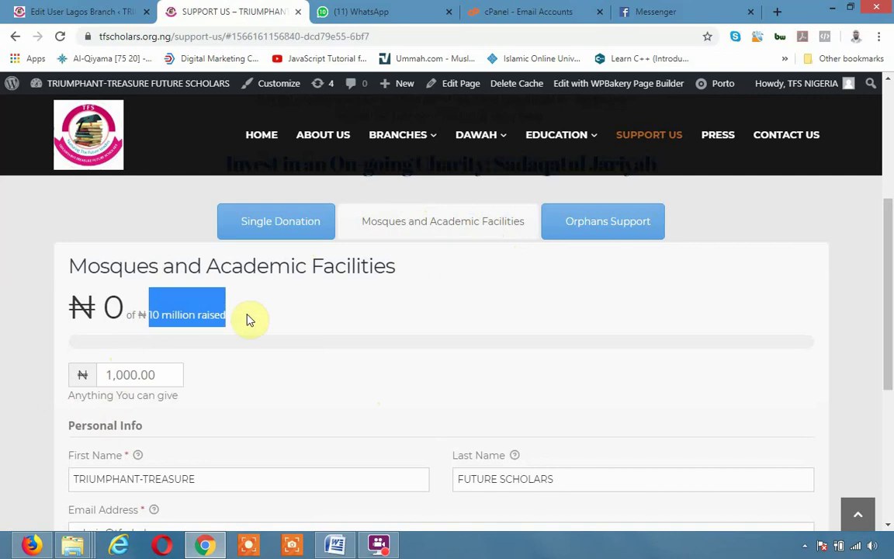
# Set the Mosques and Academic Facilities donation to ₦100,000 and try to submit it
pyautogui.click(111, 376)
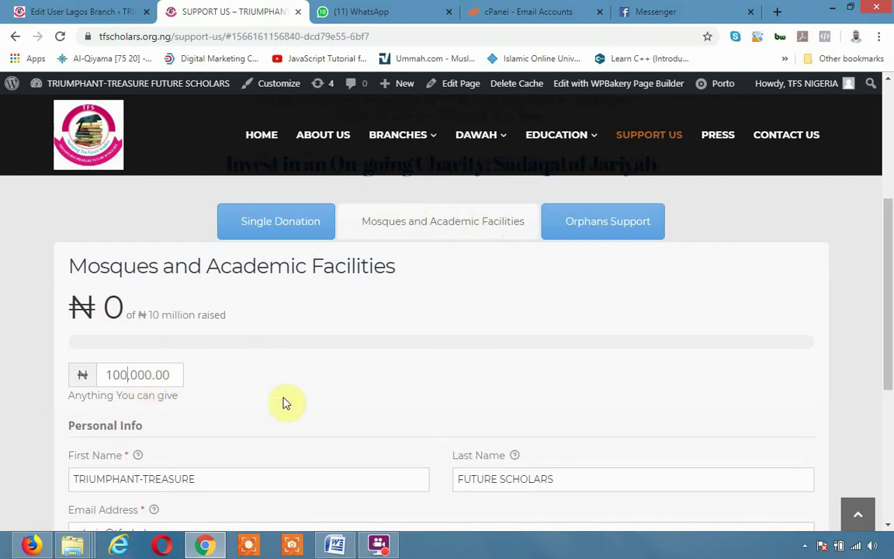
pyautogui.scroll(-3, 289, 407)
pyautogui.click(118, 424)
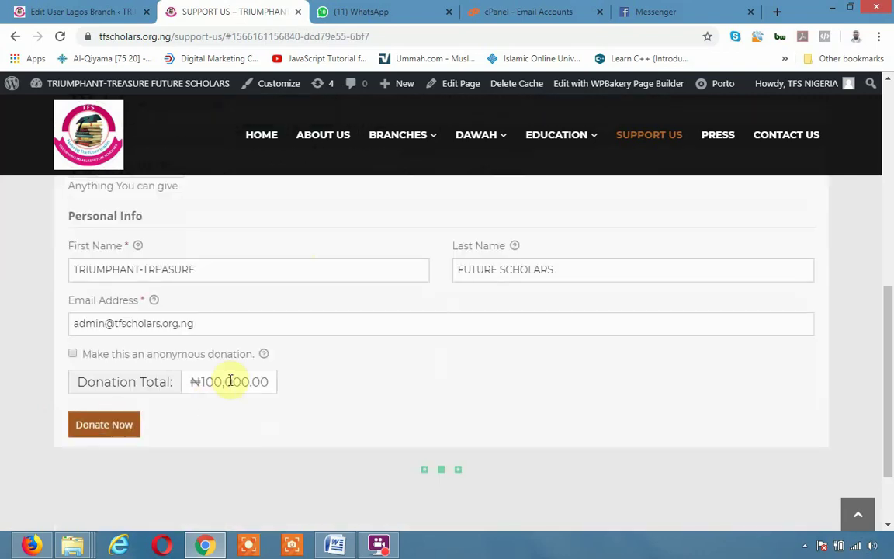
pyautogui.click(105, 426)
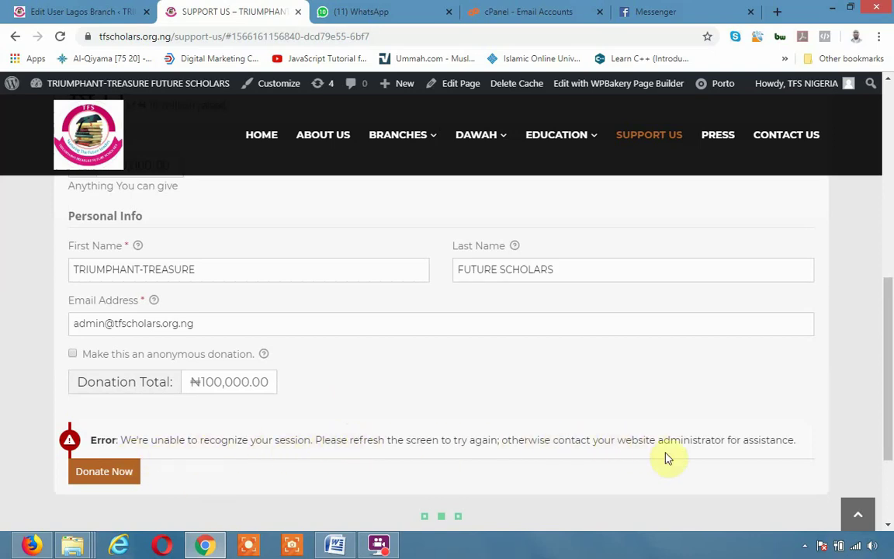
pyautogui.click(103, 471)
# Review the Mosques and Academic Facilities form and set its donation amount to ₦10,000
pyautogui.scroll(3, 248, 440)
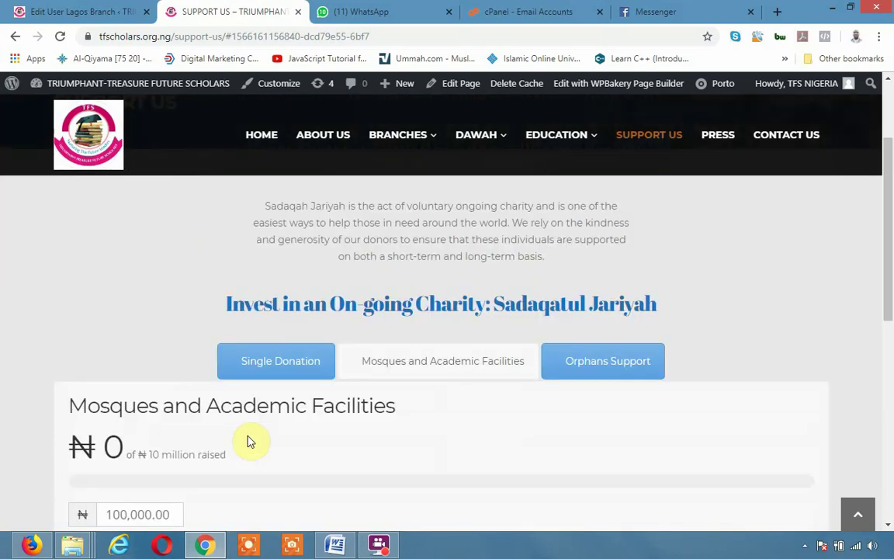
pyautogui.scroll(-2, 253, 435)
pyautogui.scroll(-5, 256, 431)
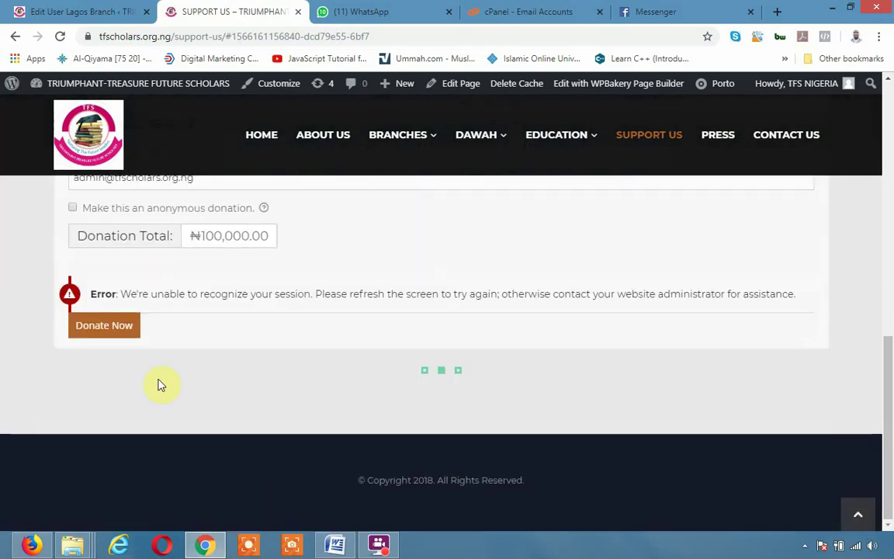
pyautogui.scroll(3, 295, 82)
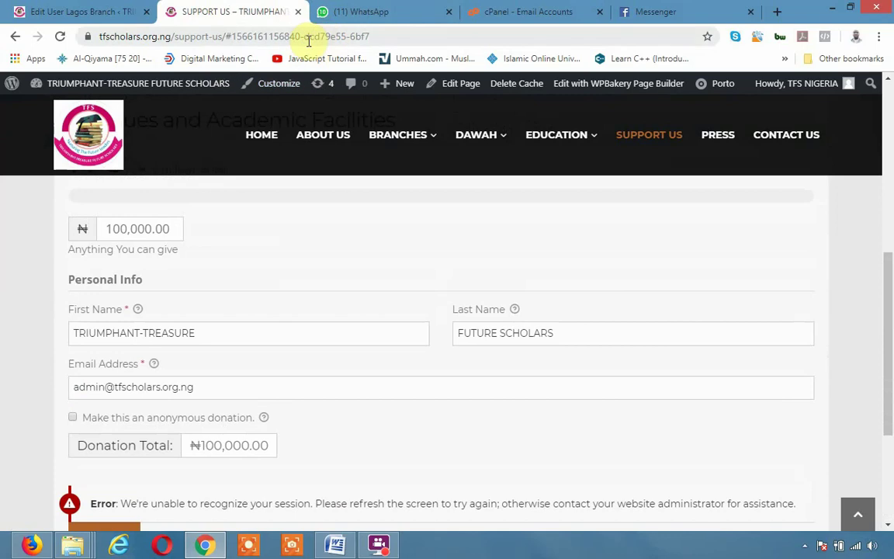
pyautogui.scroll(4, 353, 334)
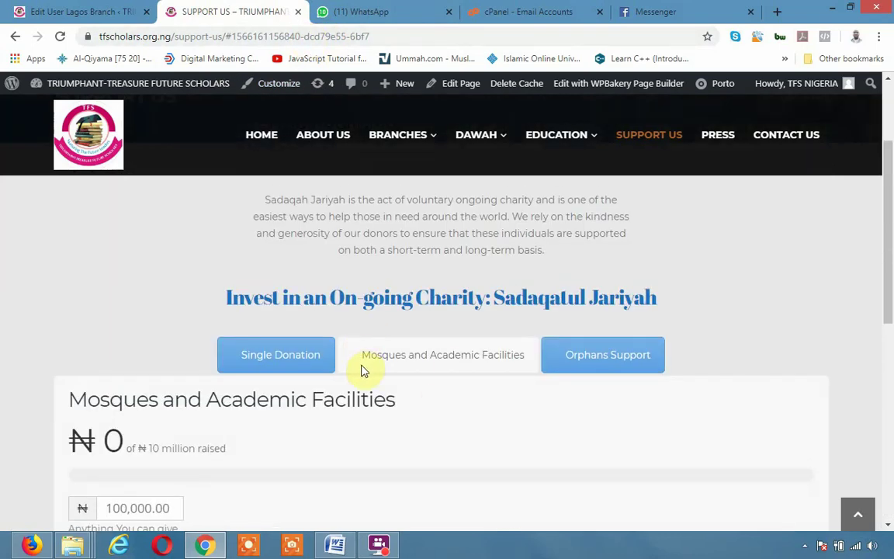
pyautogui.scroll(-1, 147, 428)
pyautogui.scroll(-1, 147, 428)
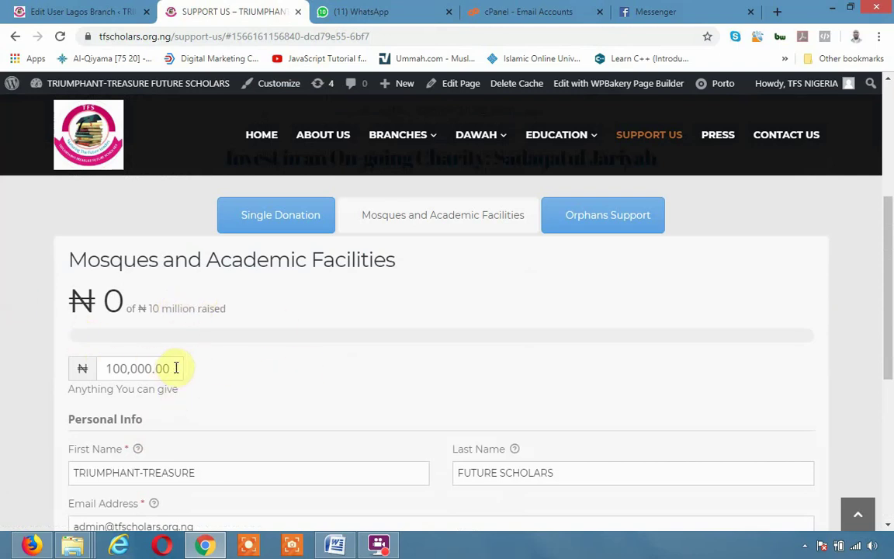
pyautogui.click(119, 368)
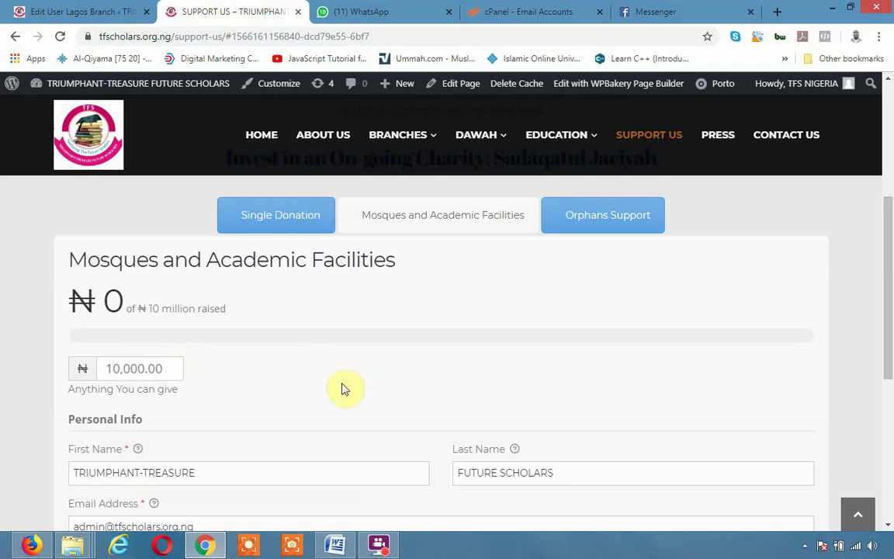
pyautogui.scroll(-4, 345, 388)
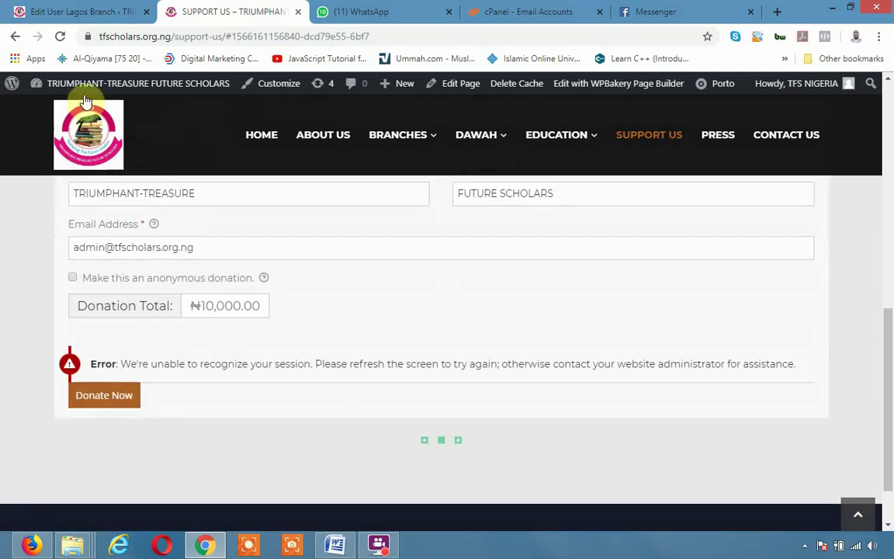
# Reload the Support Us page and open the Orphans Support donation form
pyautogui.click(59, 37)
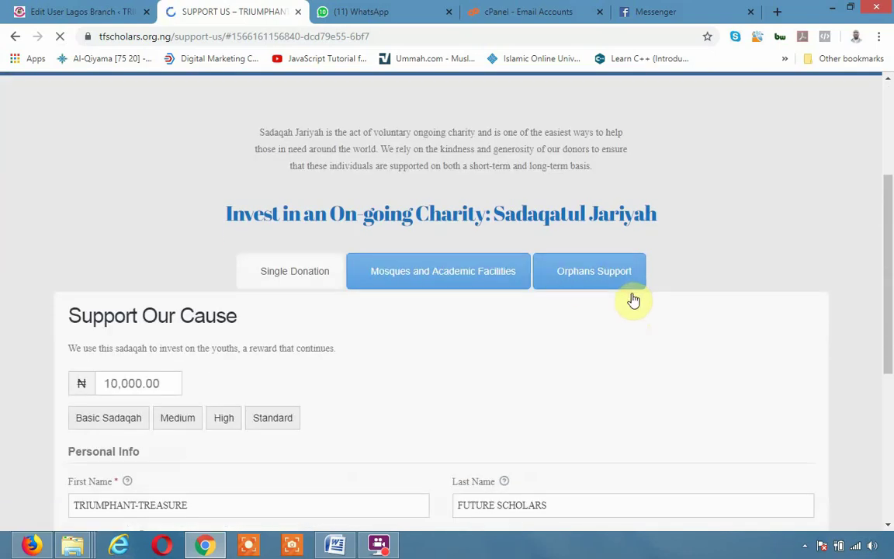
pyautogui.click(609, 289)
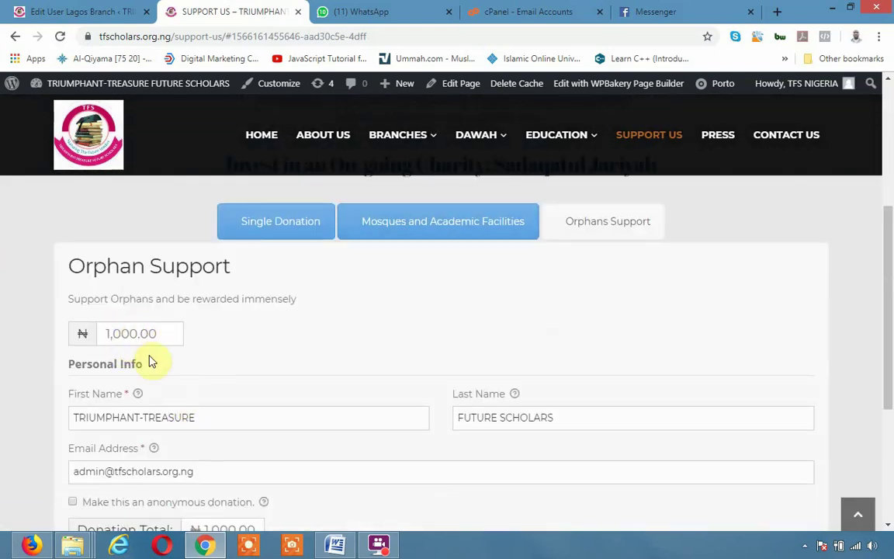
# Review the Orphans Support form, highlight its donation amount, and try to submit the ₦1,000 donation
pyautogui.scroll(-2, 160, 367)
pyautogui.scroll(-2, 164, 365)
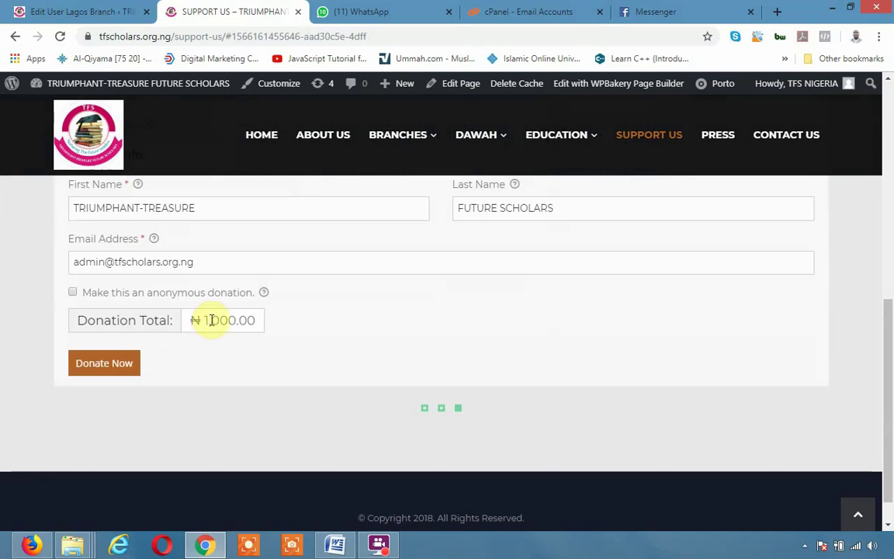
pyautogui.scroll(1, 191, 316)
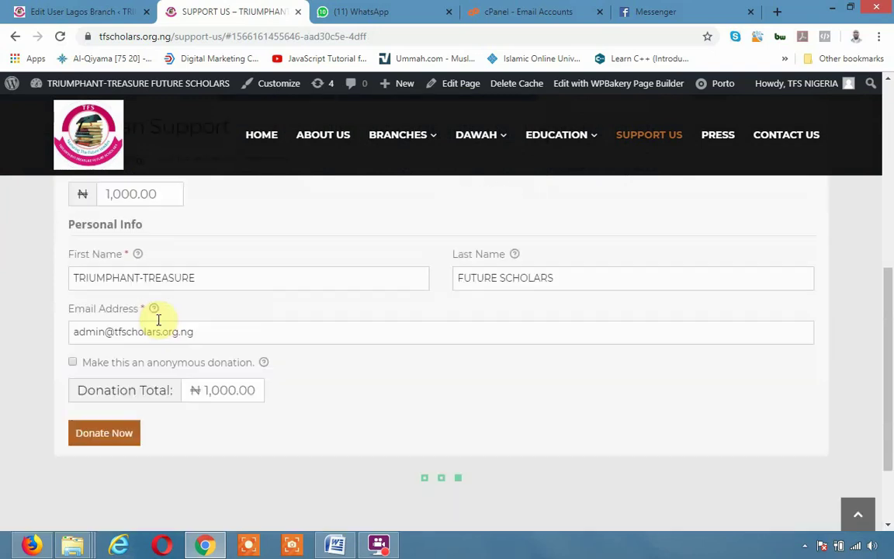
pyautogui.scroll(1, 191, 317)
pyautogui.moveTo(114, 258)
pyautogui.mouseDown()
pyautogui.moveTo(168, 262)
pyautogui.moveTo(111, 262)
pyautogui.mouseUp()
pyautogui.click(319, 255)
pyautogui.scroll(-4, 274, 350)
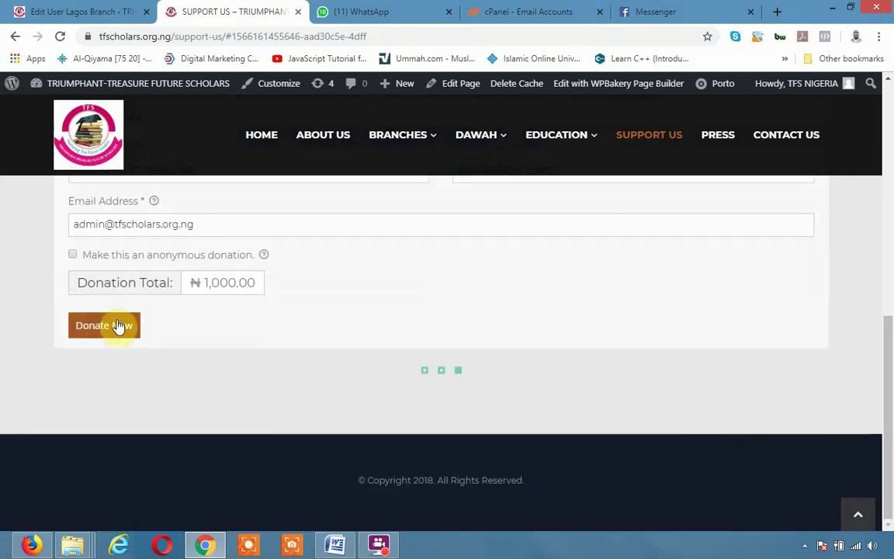
pyautogui.click(104, 326)
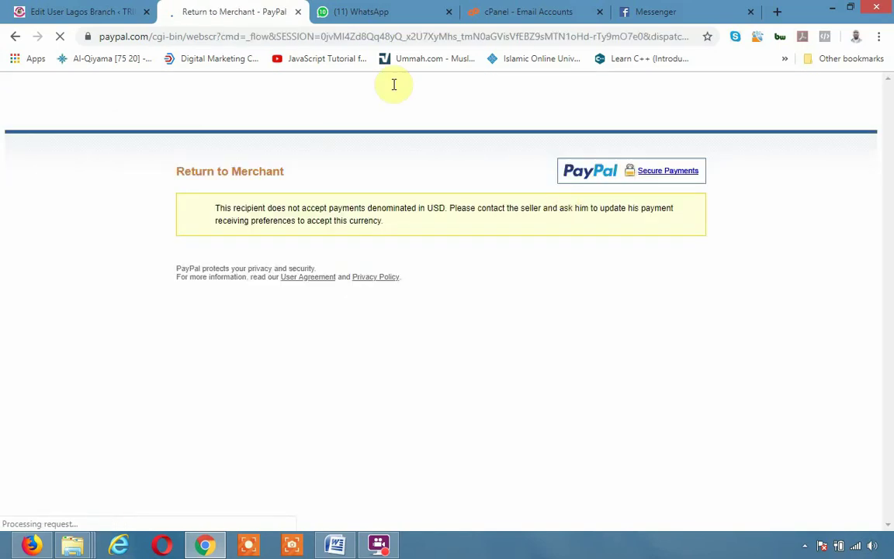
# Return from PayPal to the Support Us page and view the Orphans Support form with the charity introduction
pyautogui.click(15, 36)
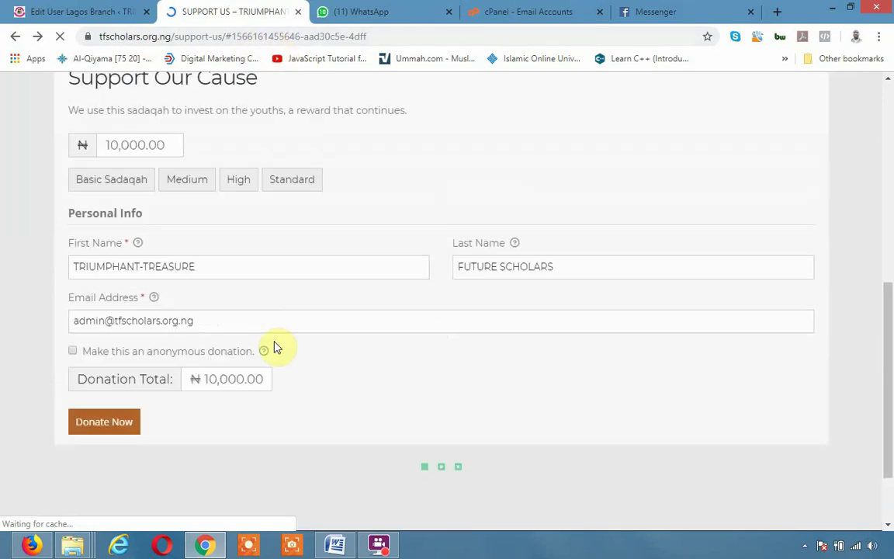
pyautogui.click(558, 254)
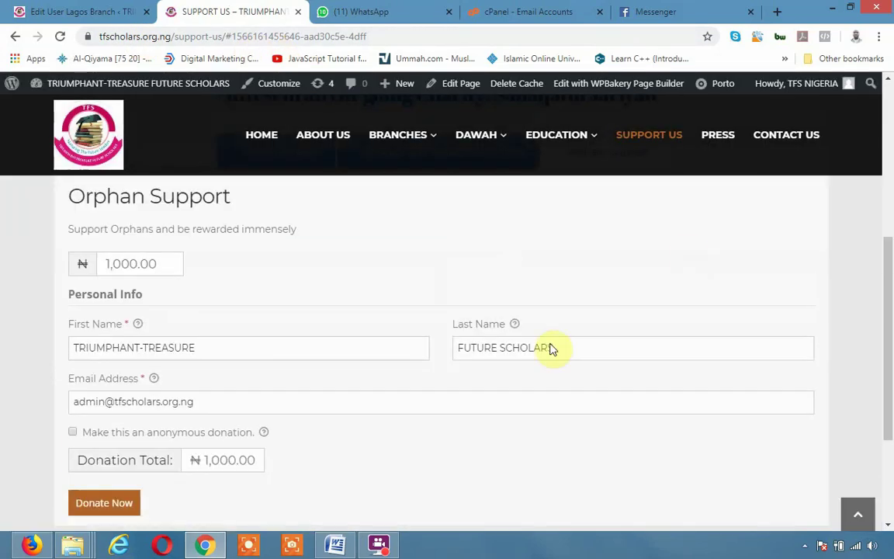
pyautogui.scroll(3, 449, 339)
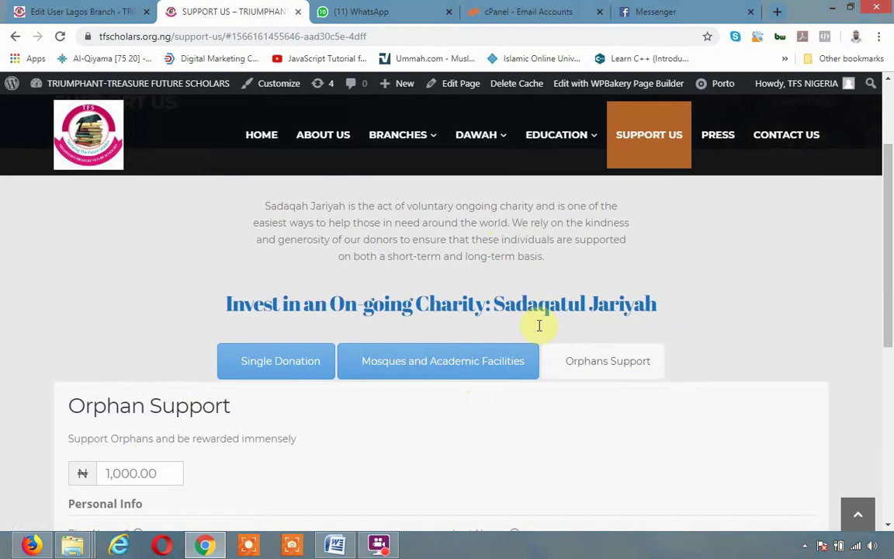
# Open the Press page and look through its Preparation for Hajj article
pyautogui.click(721, 142)
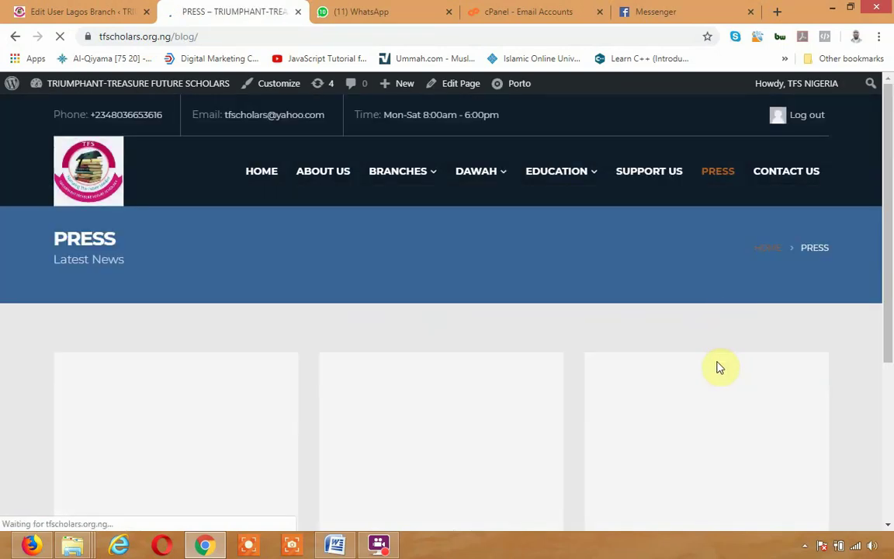
pyautogui.scroll(-2, 719, 369)
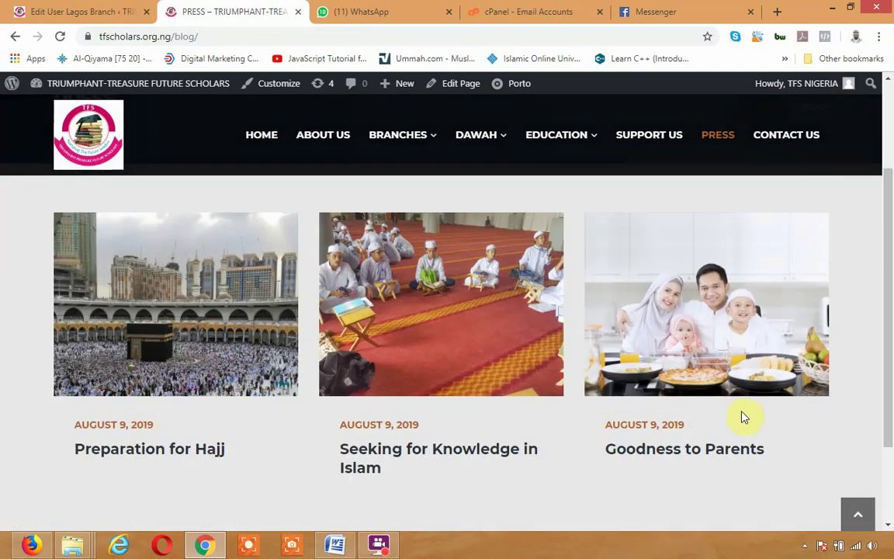
pyautogui.click(138, 450)
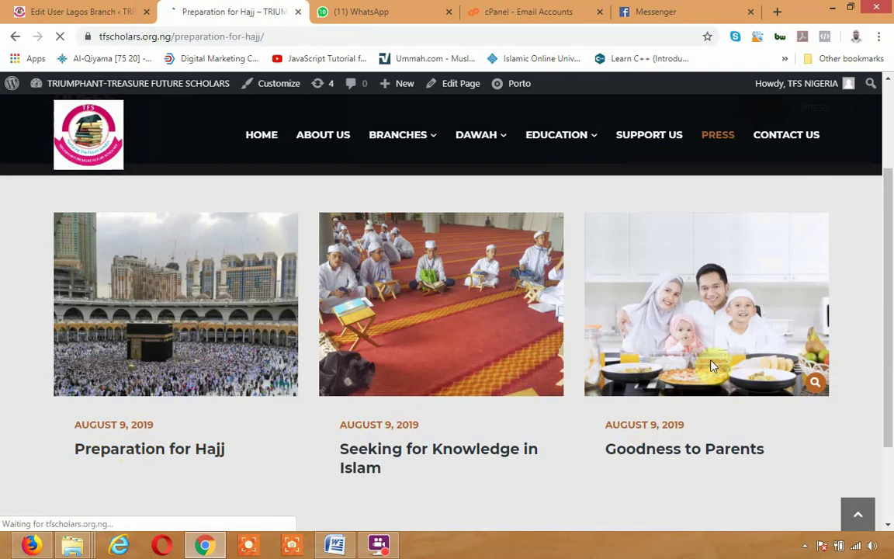
pyautogui.scroll(-3, 738, 423)
pyautogui.scroll(-3, 536, 411)
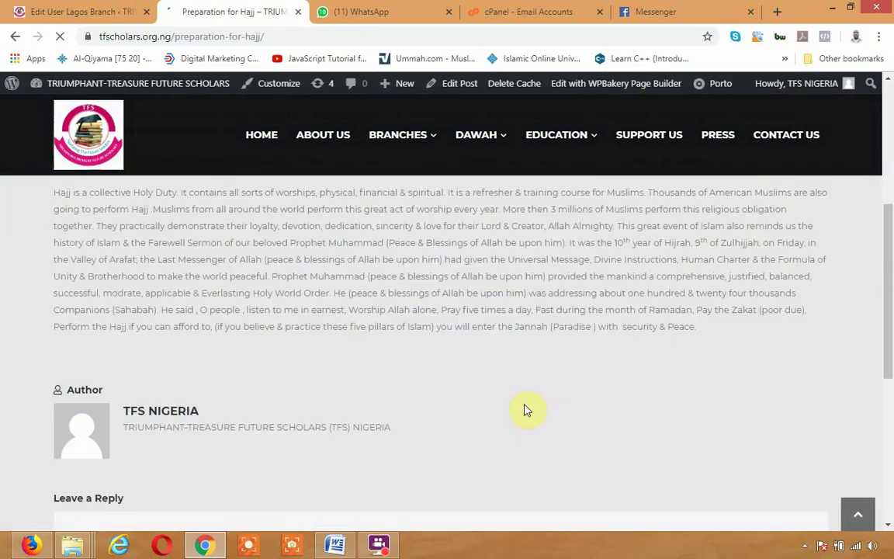
pyautogui.scroll(6, 555, 388)
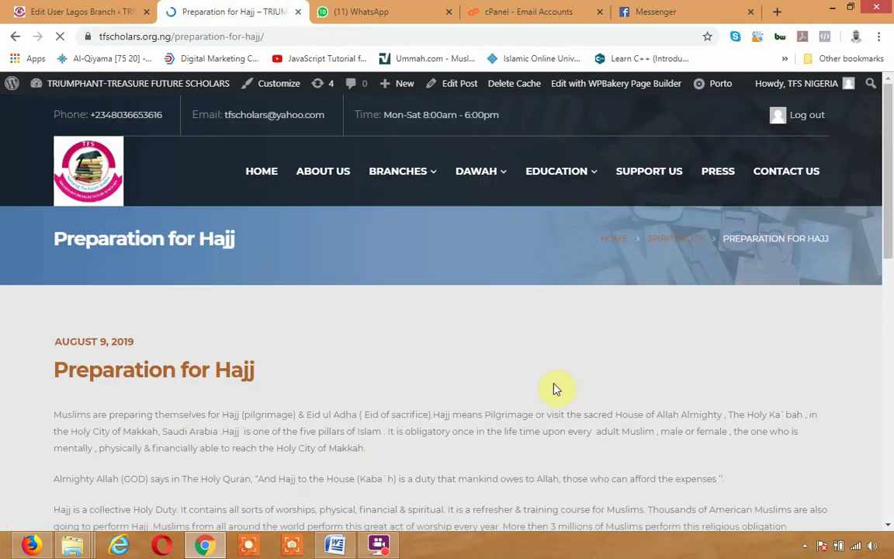
pyautogui.scroll(-1, 569, 409)
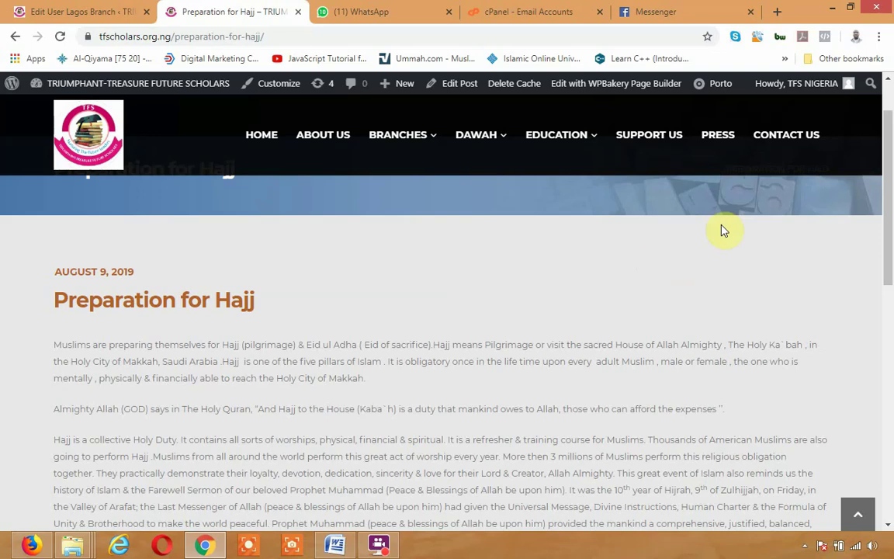
pyautogui.scroll(1, 737, 326)
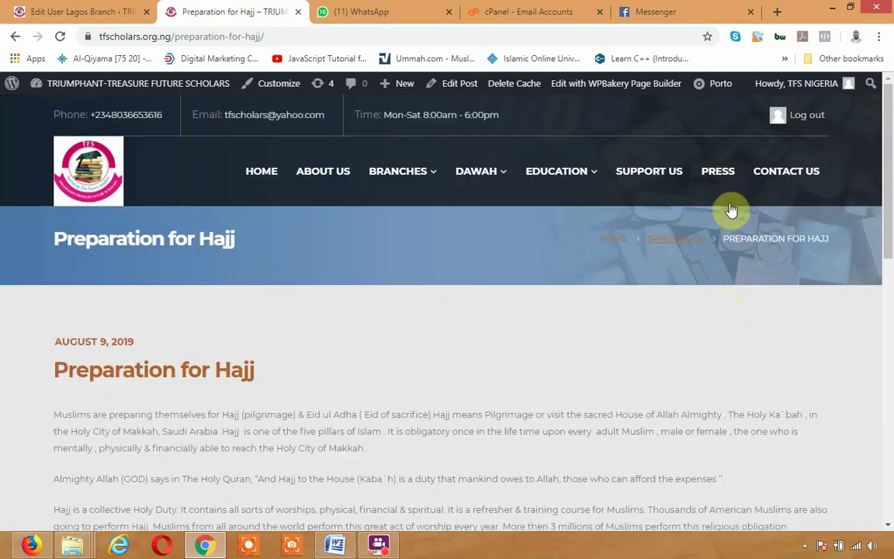
# Open the Contact Us page and examine its message form, office details, business hours and map
pyautogui.click(782, 179)
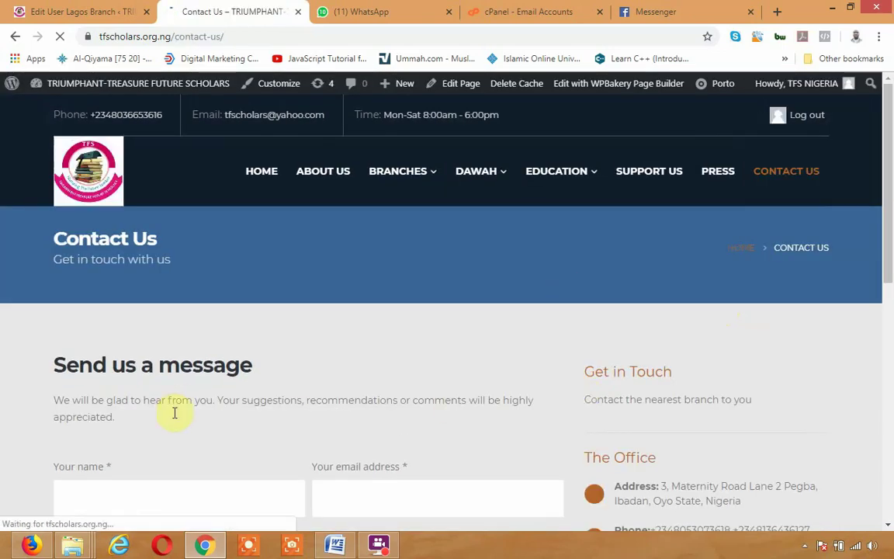
pyautogui.scroll(-3, 210, 411)
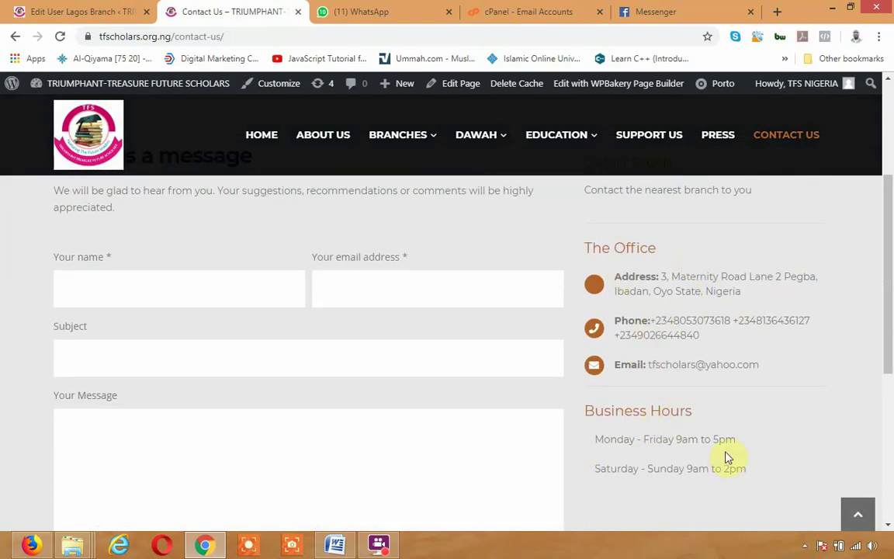
pyautogui.scroll(-3, 576, 461)
pyautogui.scroll(1, 305, 416)
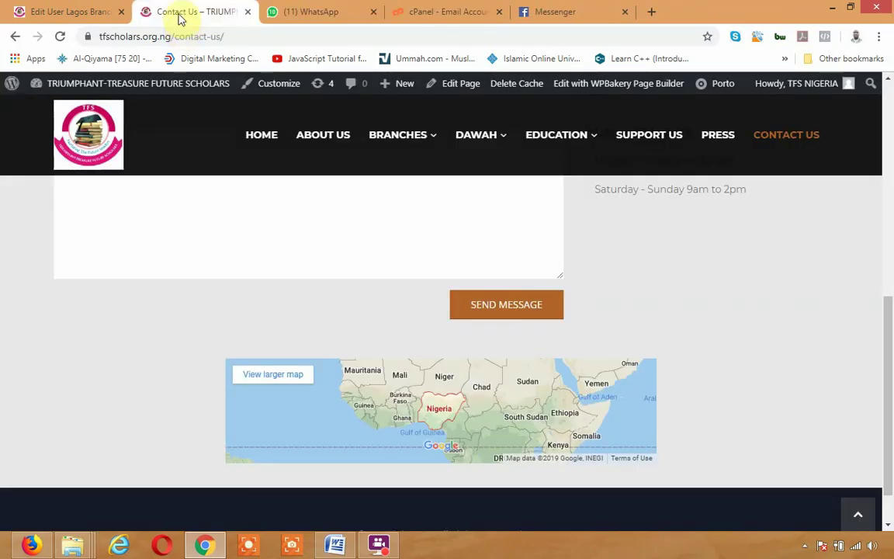
pyautogui.scroll(4, 408, 364)
pyautogui.scroll(1, 155, 318)
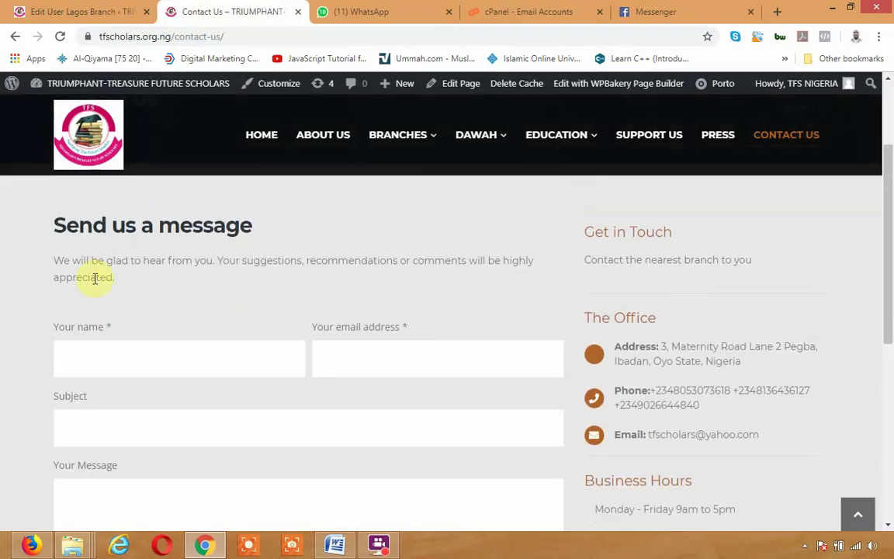
pyautogui.scroll(2, 736, 383)
pyautogui.scroll(1, 722, 392)
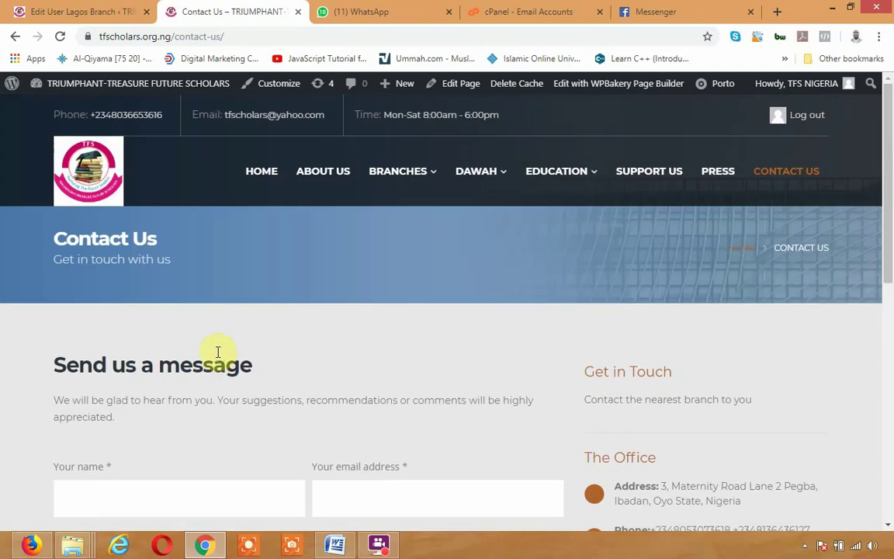
pyautogui.scroll(-3, 266, 416)
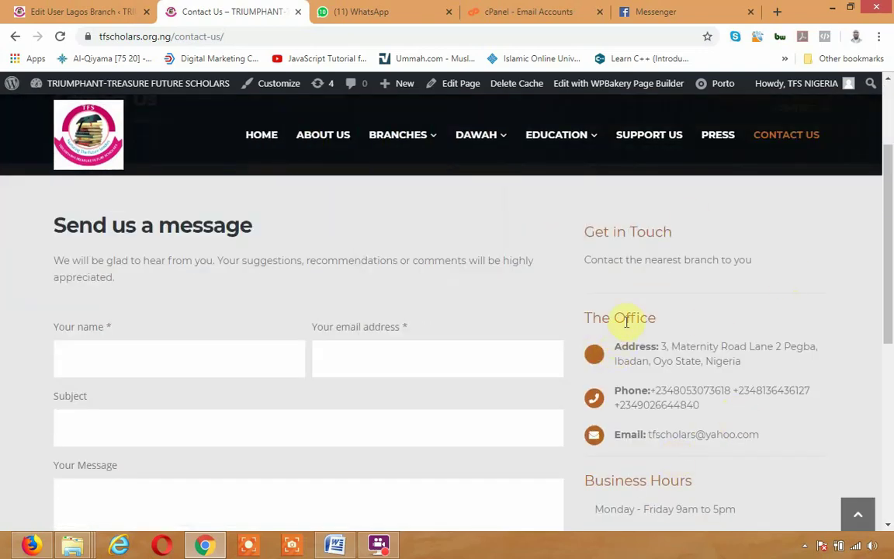
pyautogui.scroll(3, 318, 298)
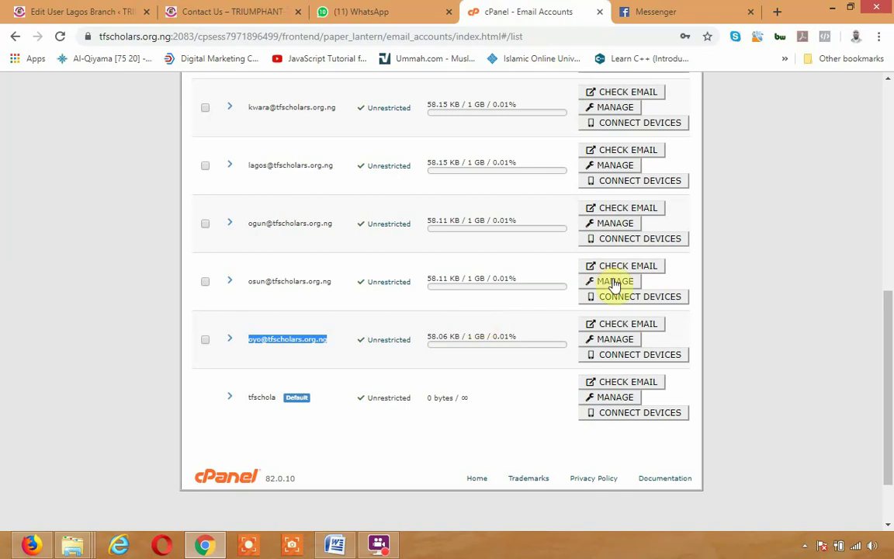
# Switch to cPanel and review the list of branch email accounts, highlighting the Oyo branch's address
pyautogui.scroll(2, 614, 284)
pyautogui.scroll(3, 423, 244)
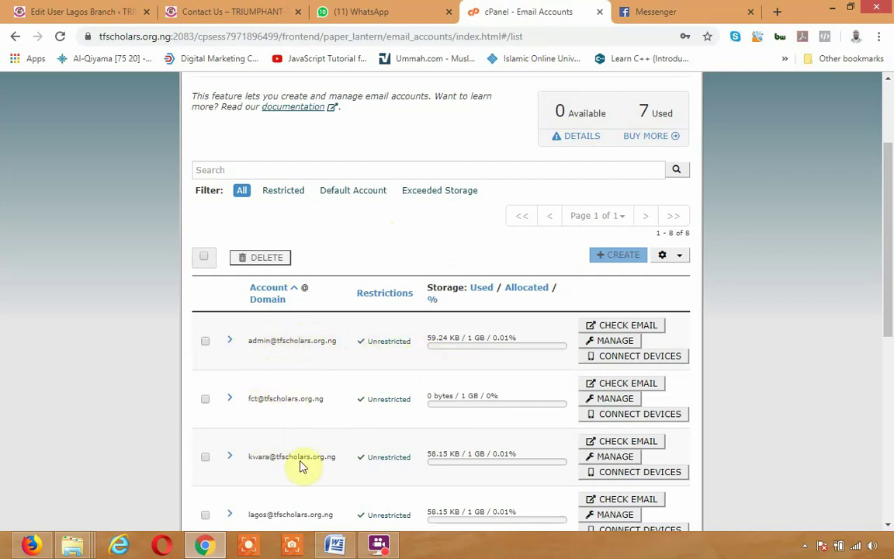
pyautogui.scroll(-2, 302, 465)
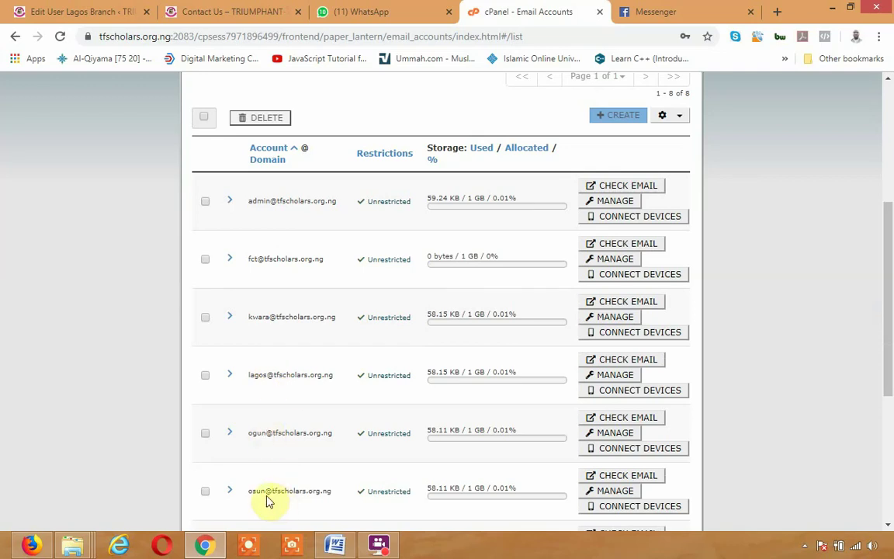
pyautogui.scroll(-2, 277, 492)
pyautogui.tripleClick(264, 409)
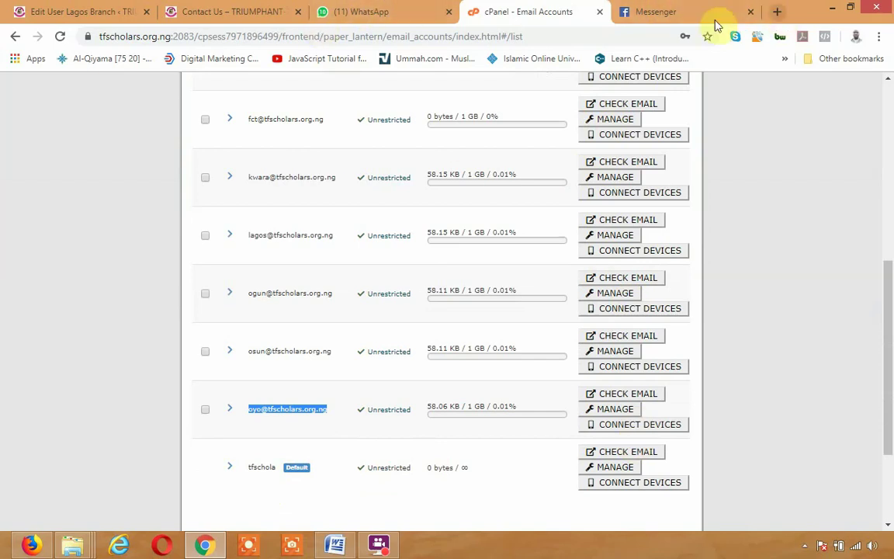
# Open the webmail login page at tfscholars.org.ng/webmail in a new browser tab
pyautogui.click(776, 14)
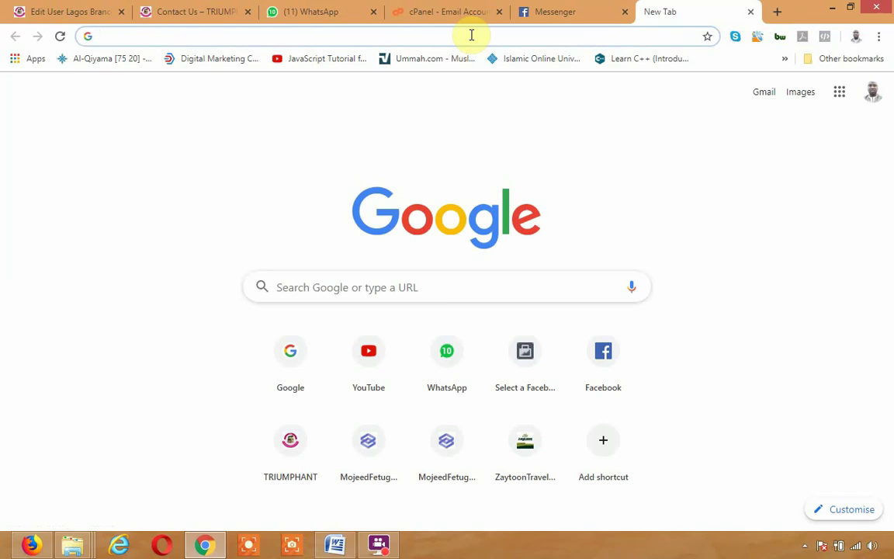
pyautogui.write('tfscholars.org.ng')
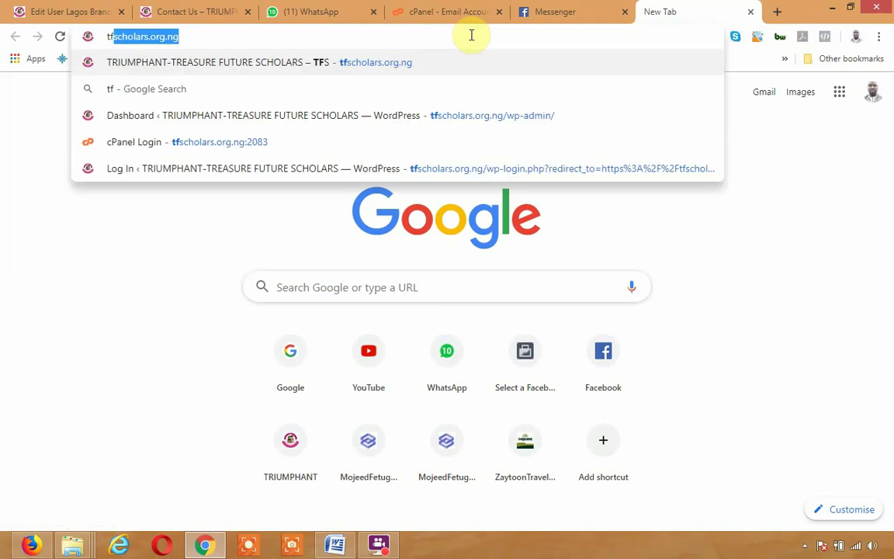
pyautogui.press('End')
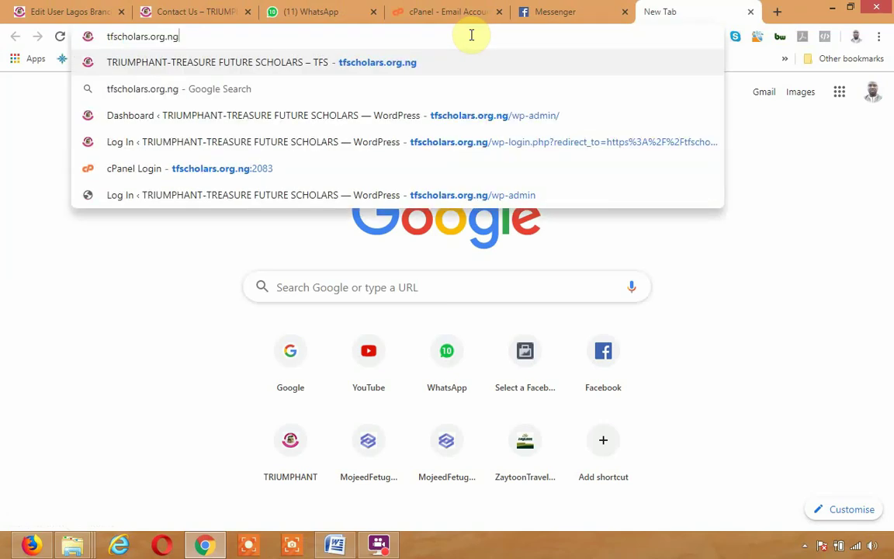
pyautogui.write('/webma')
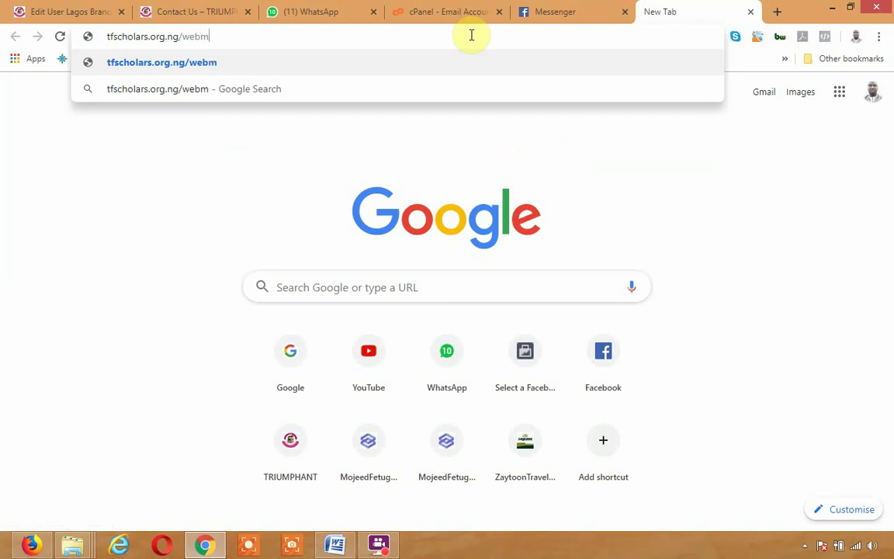
pyautogui.write('il')
pyautogui.press('Return')
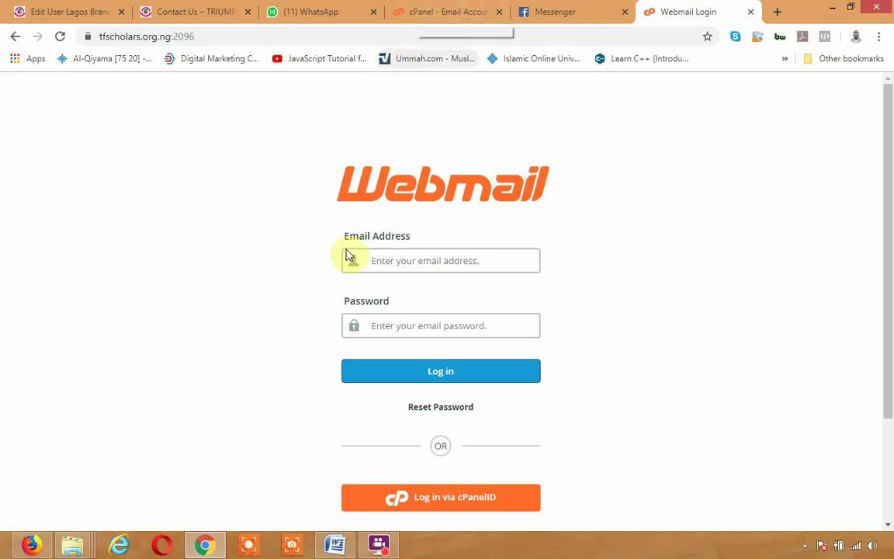
# Enter lagos as the email address on the webmail login form, checking it against the cPanel account list
pyautogui.moveTo(337, 546)
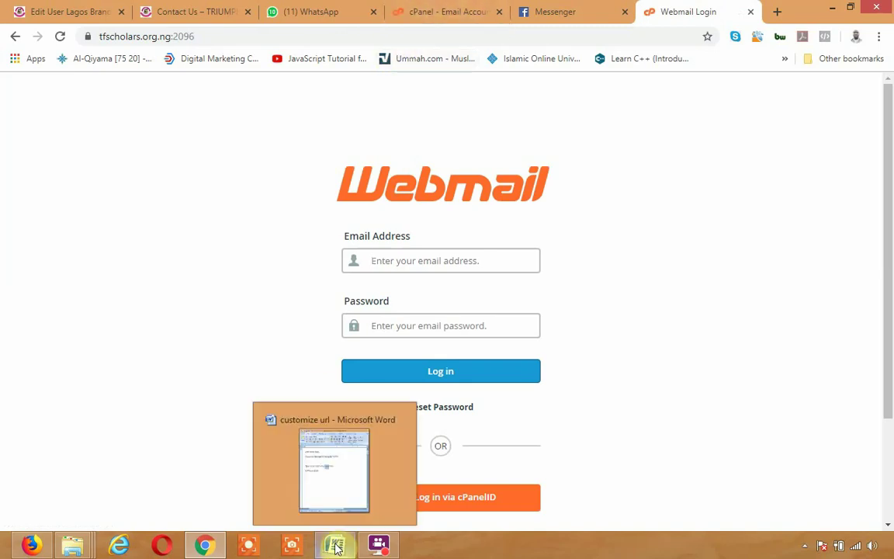
pyautogui.click(426, 260)
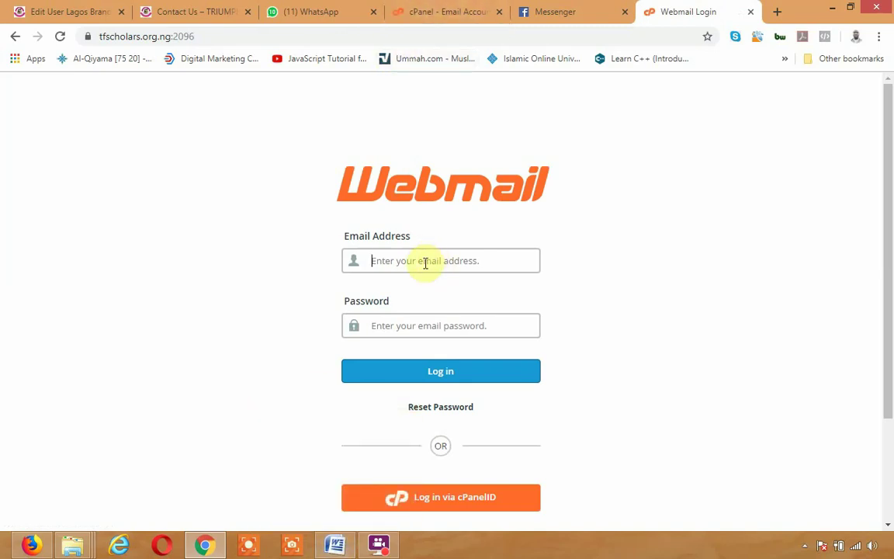
pyautogui.write('lagos')
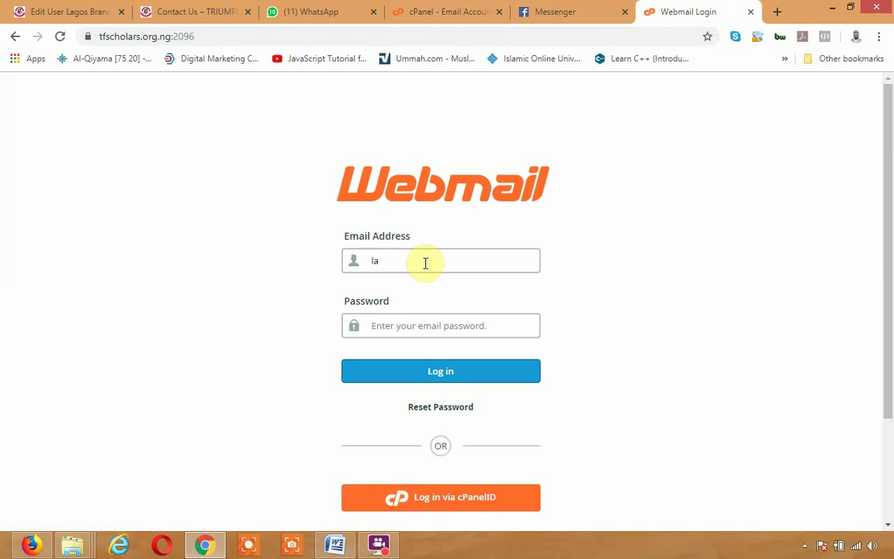
pyautogui.click(453, 12)
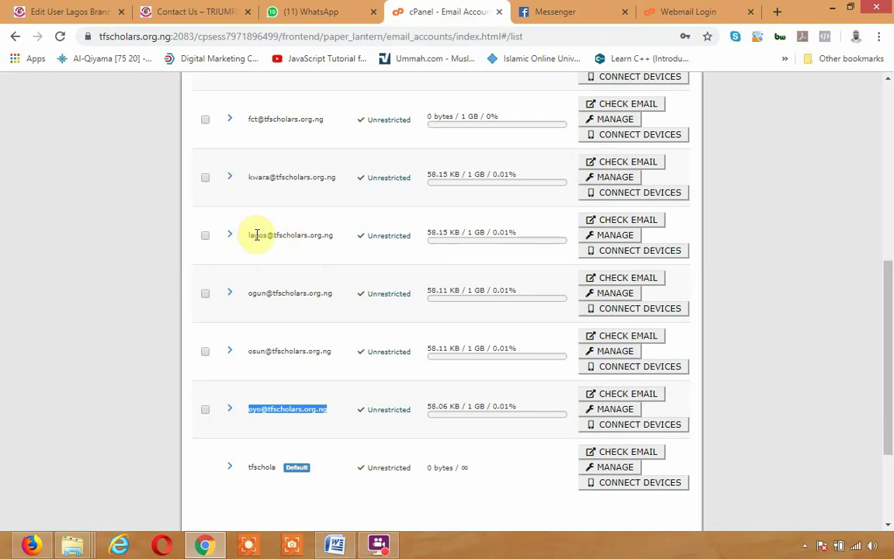
pyautogui.click(675, 12)
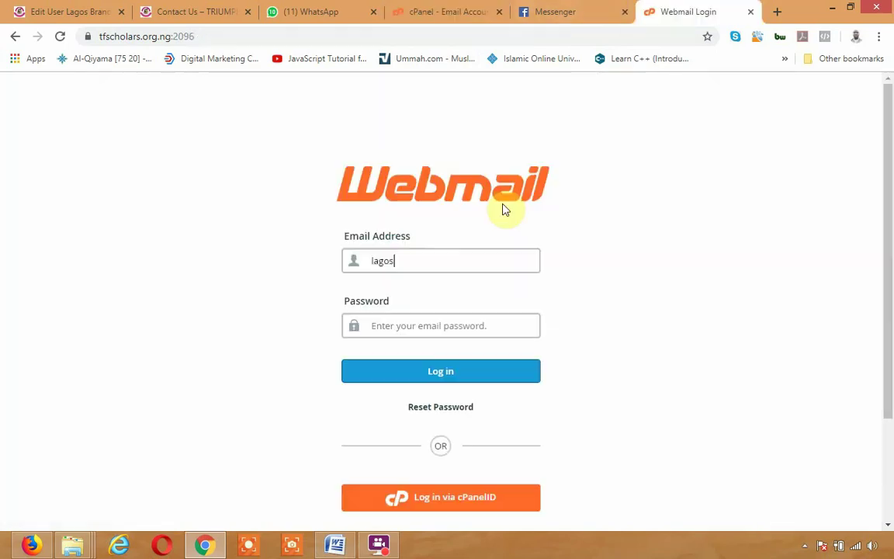
# Enter the Lagos branch's email password, correcting its ending, and try to log in to webmail
pyautogui.click(431, 324)
pyautogui.write('•')
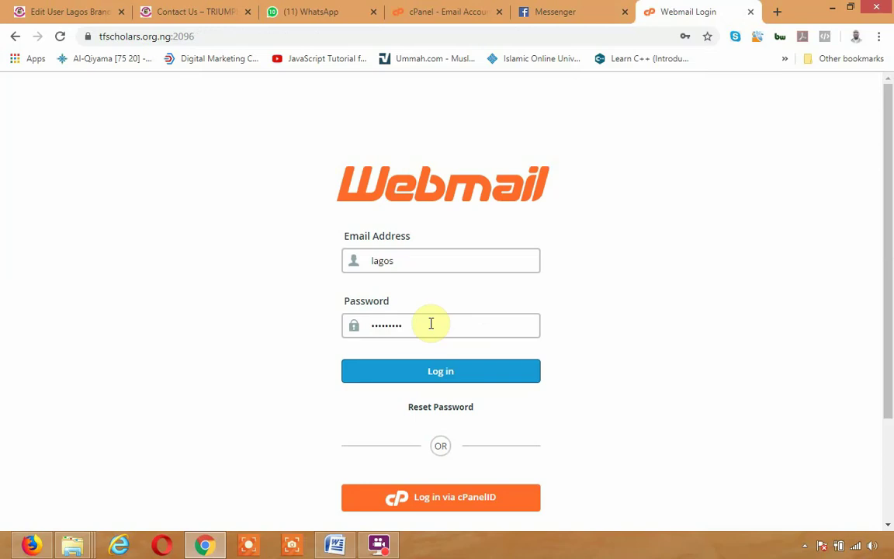
pyautogui.press('BackSpace')
pyautogui.press('BackSpace')
pyautogui.press('BackSpace')
pyautogui.press('BackSpace')
pyautogui.press('BackSpace')
pyautogui.write('•')
pyautogui.click(458, 373)
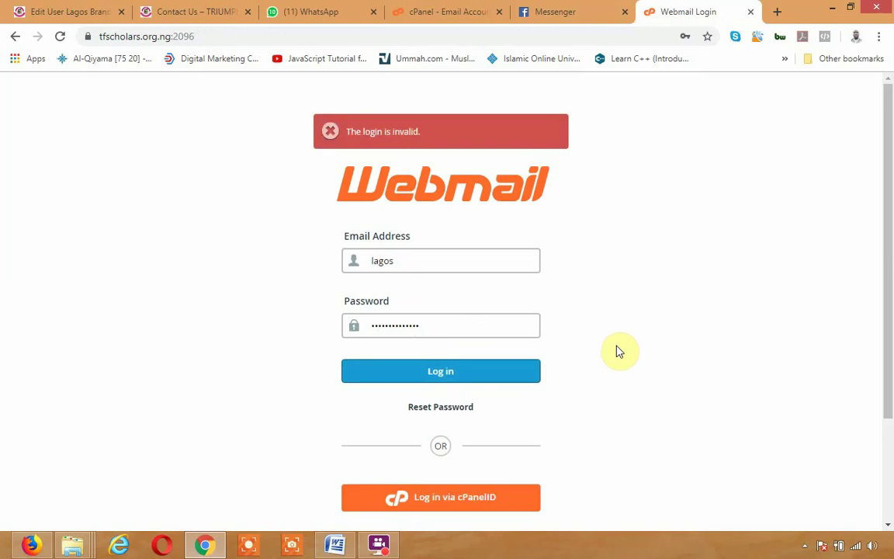
# Replace the webmail login name with the Lagos branch's full email address copied from cPanel, and log in
pyautogui.moveTo(443, 329); pyautogui.dragTo(353, 325)
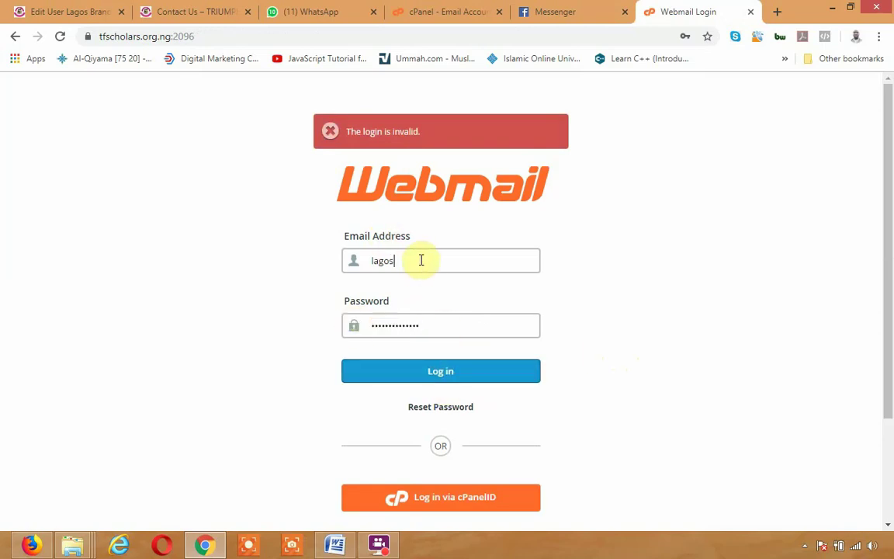
pyautogui.click(434, 11)
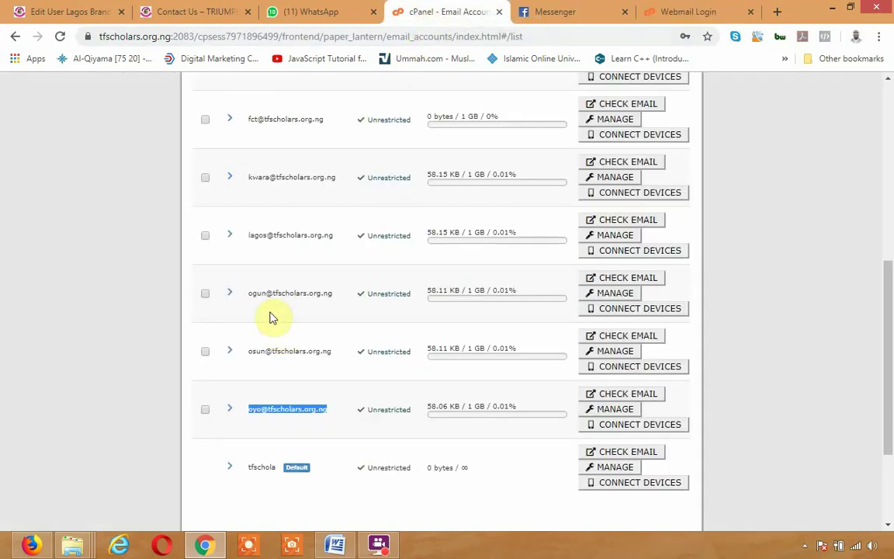
pyautogui.moveTo(249, 233); pyautogui.dragTo(316, 231)
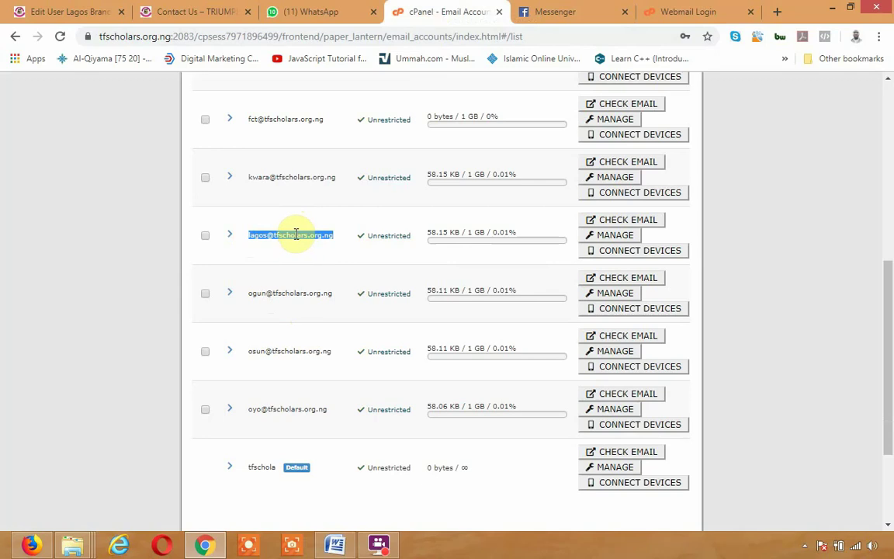
pyautogui.rightClick(295, 234)
pyautogui.click(330, 242)
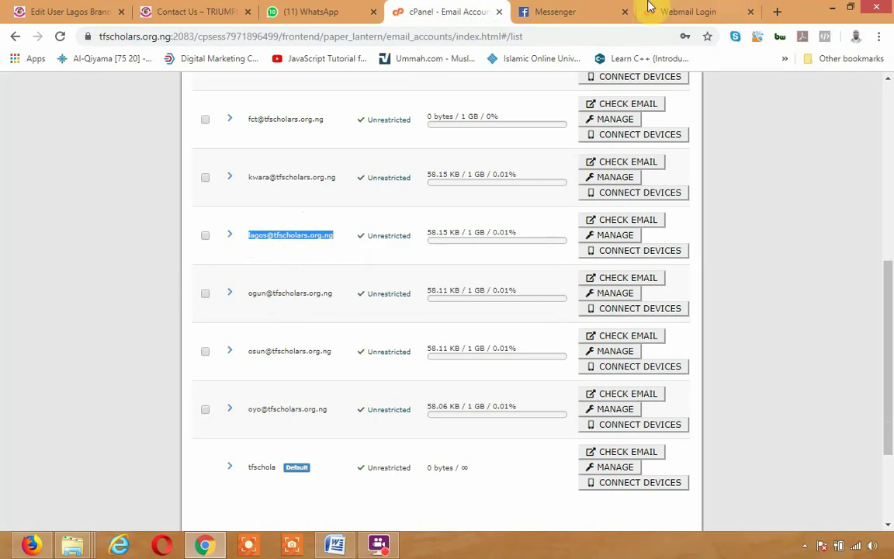
pyautogui.click(672, 9)
pyautogui.moveTo(399, 262); pyautogui.dragTo(339, 266)
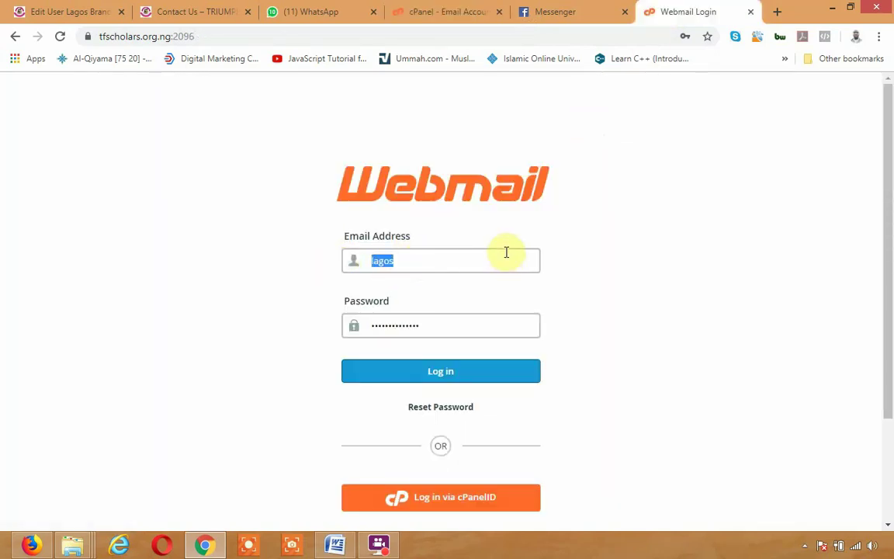
pyautogui.hotkey('ctrl', 'v')
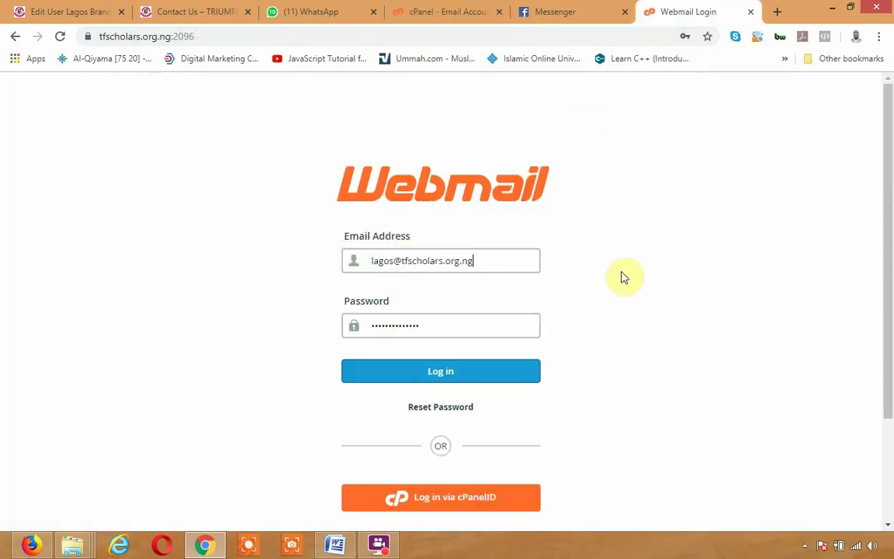
pyautogui.click(495, 373)
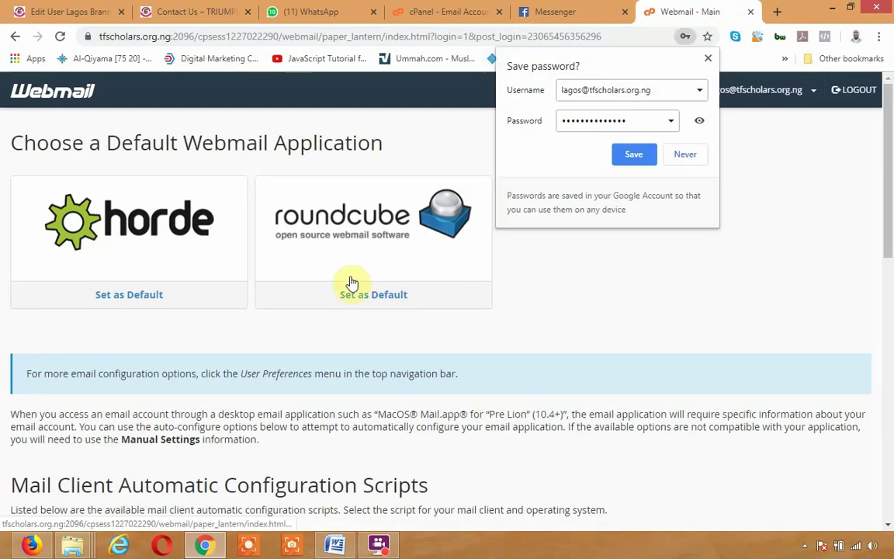
# Dismiss the offer to save the password and open the Lagos mailbox in Roundcube to view its inbox and Settings page
pyautogui.click(707, 58)
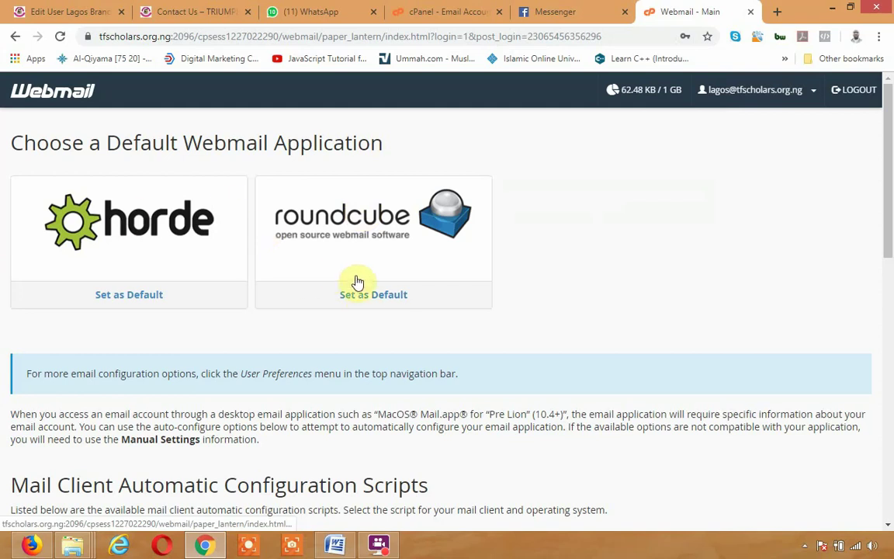
pyautogui.click(397, 234)
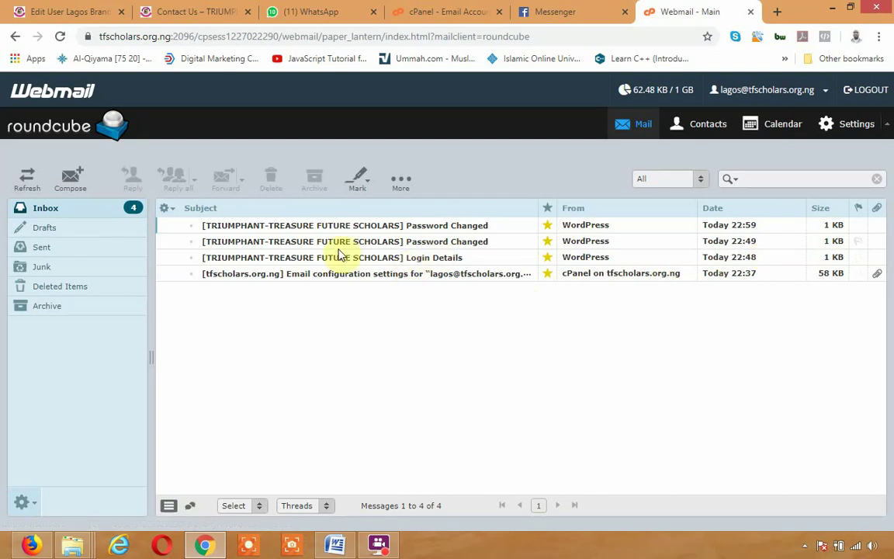
pyautogui.click(860, 128)
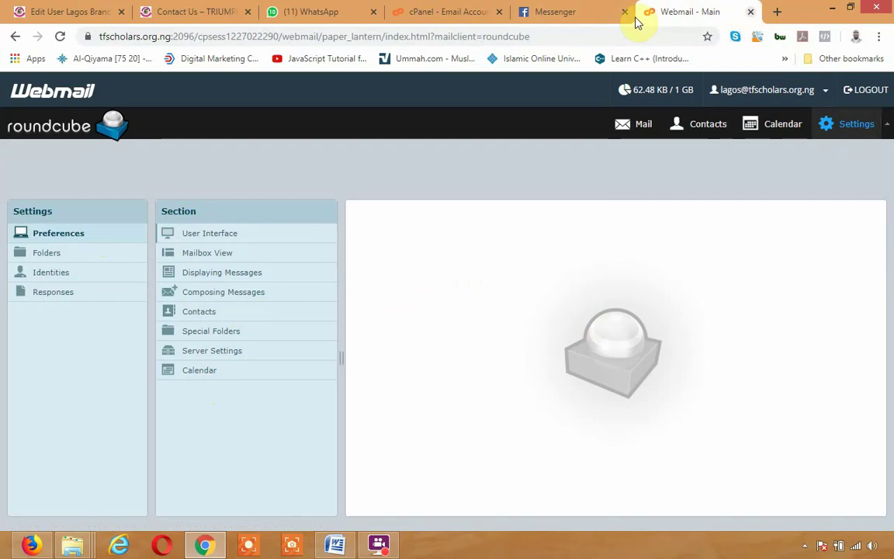
# Return to cPanel's email account list, and close the Messenger and cPanel browser tabs
pyautogui.click(423, 12)
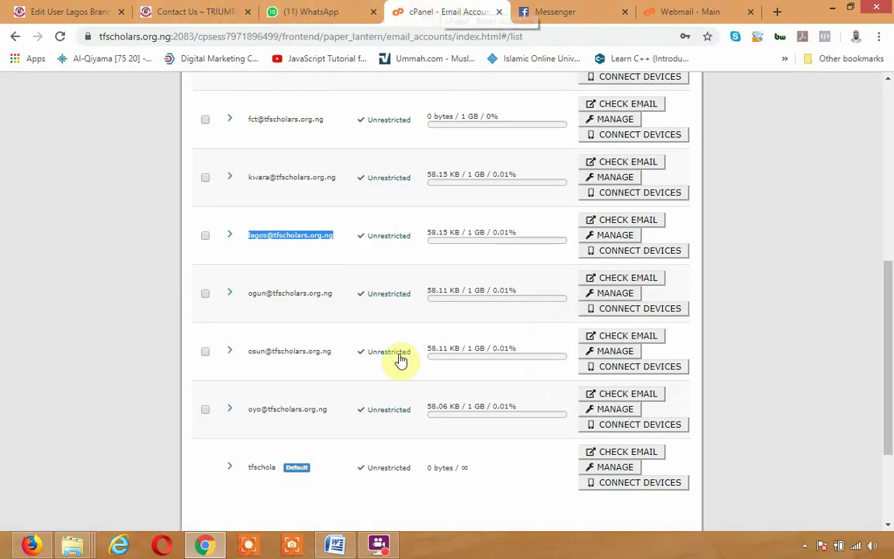
pyautogui.scroll(5, 399, 359)
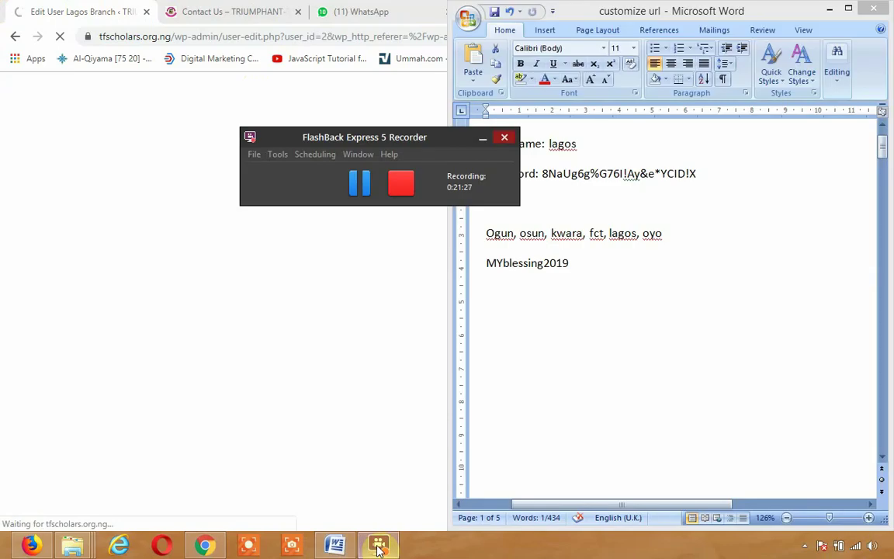
pyautogui.click(377, 546)
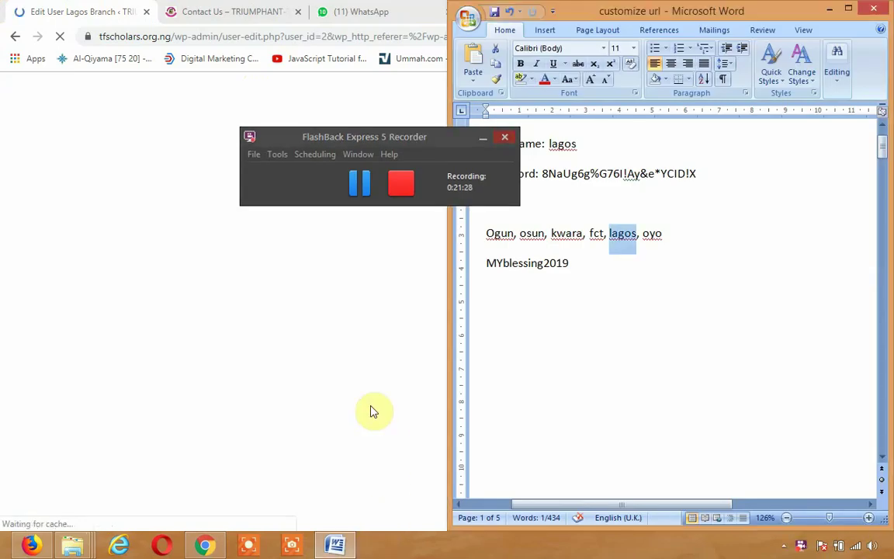
pyautogui.click(378, 257)
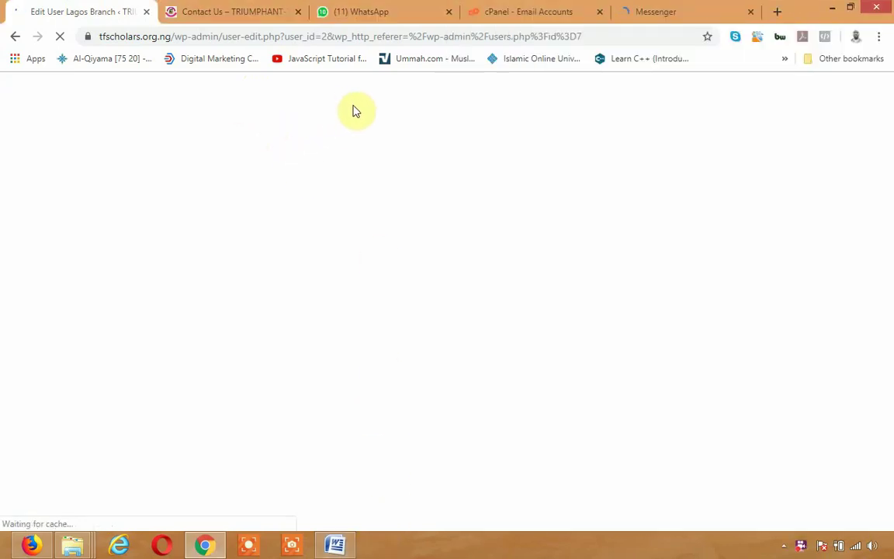
pyautogui.click(644, 12)
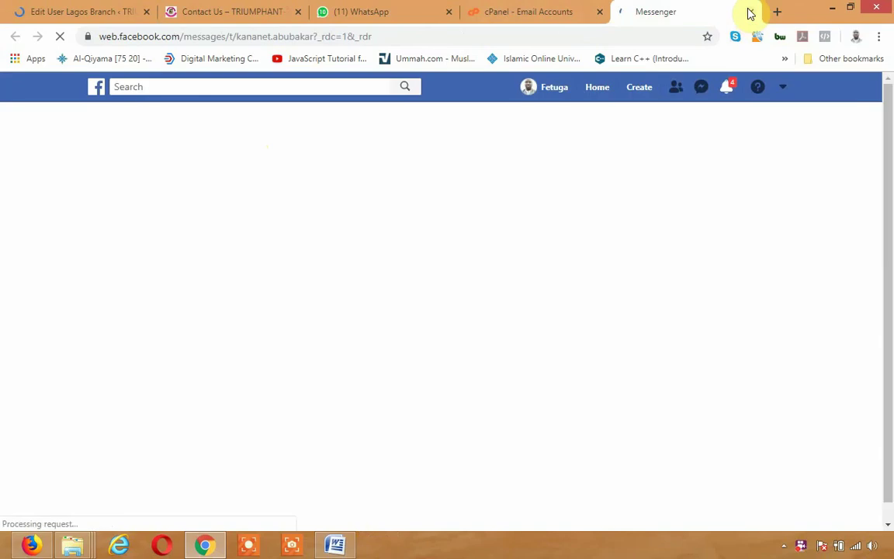
pyautogui.click(749, 12)
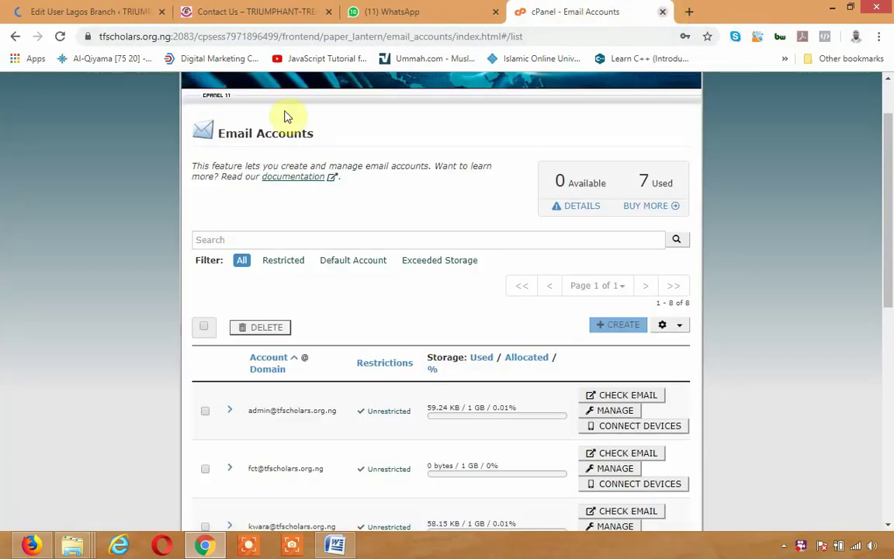
pyautogui.click(664, 11)
# Switch to the WordPress admin's Lagos Branch user page and open the list of all users
pyautogui.click(90, 16)
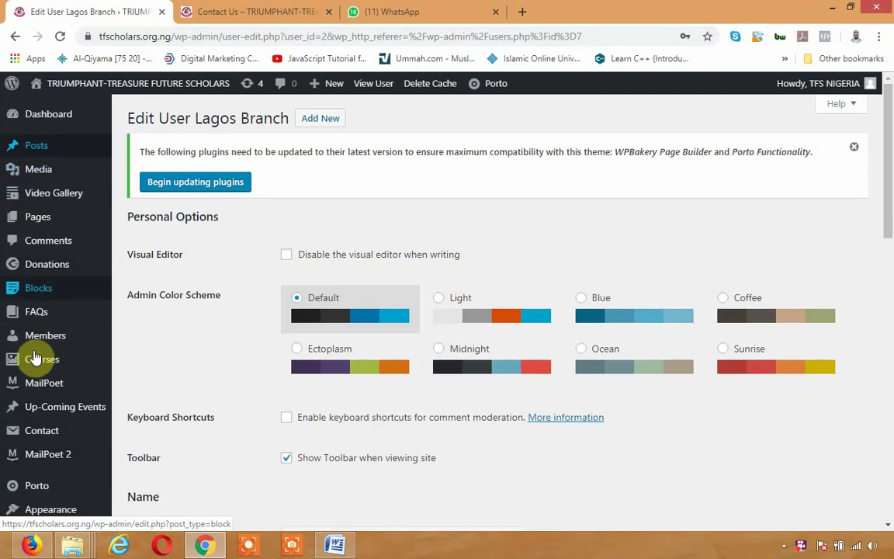
pyautogui.scroll(-2, 39, 388)
pyautogui.scroll(-2, 35, 435)
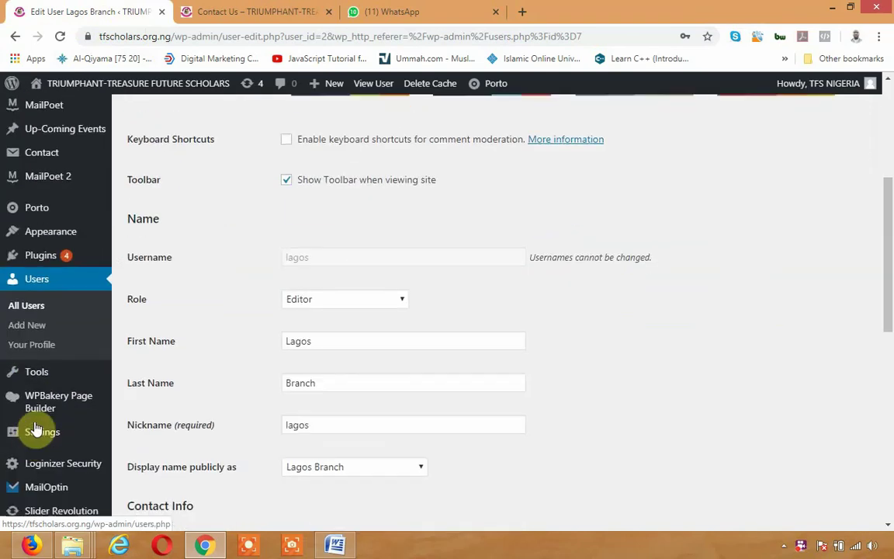
pyautogui.click(34, 311)
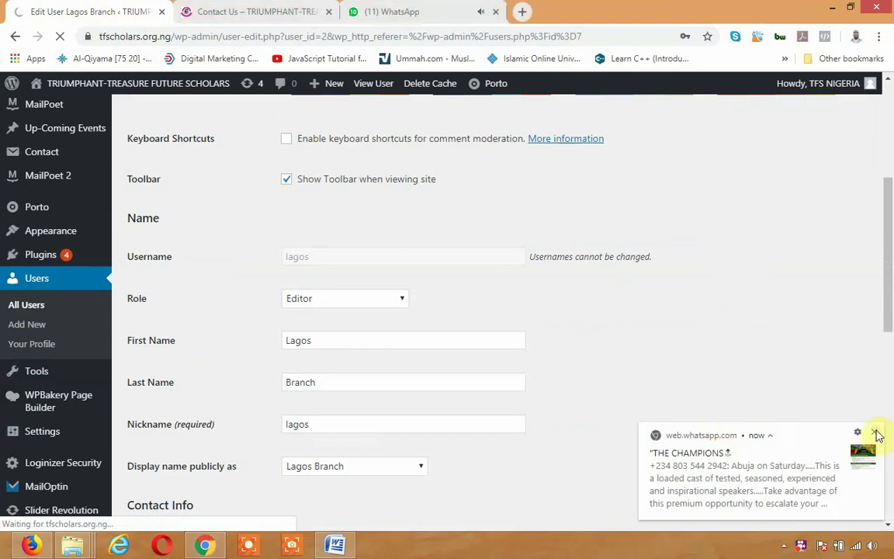
pyautogui.click(876, 432)
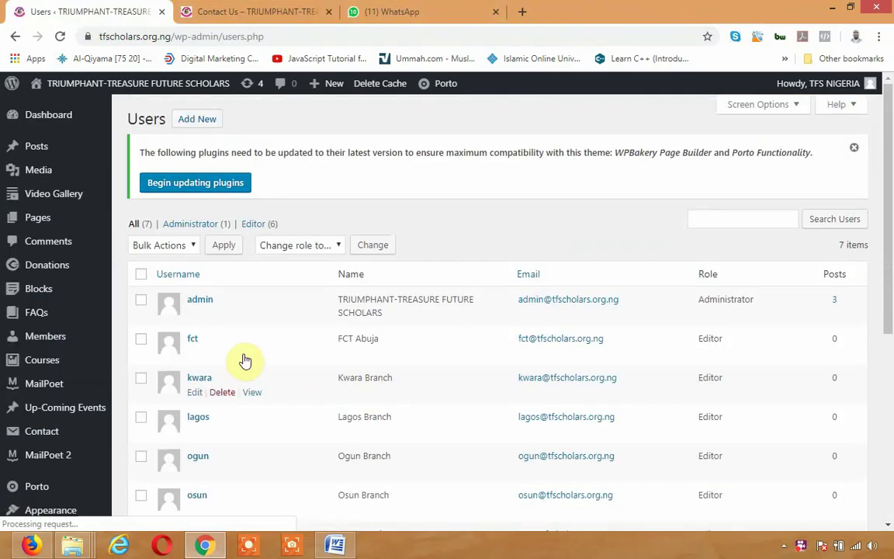
# Examine the administrator and branch accounts in the Users list, paying attention to their assigned roles
pyautogui.scroll(-1, 178, 284)
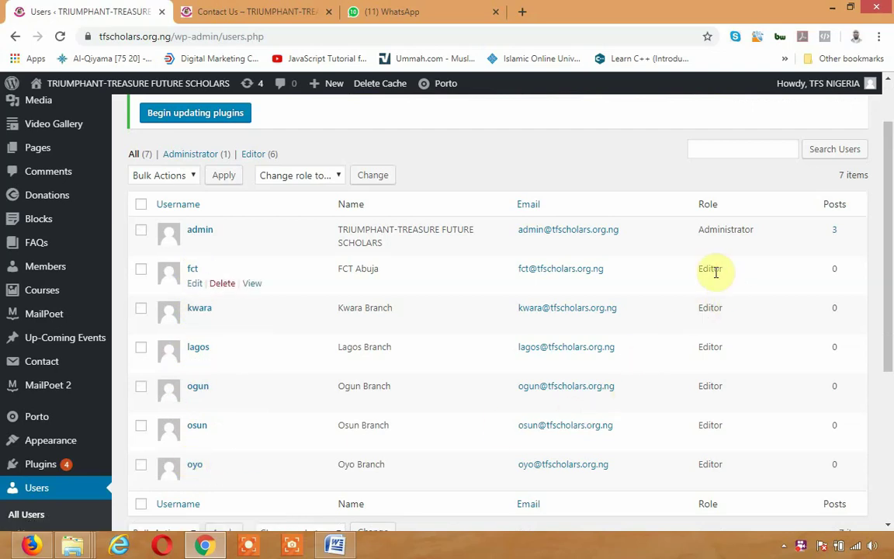
pyautogui.moveTo(701, 272); pyautogui.dragTo(706, 353)
pyautogui.click(706, 353)
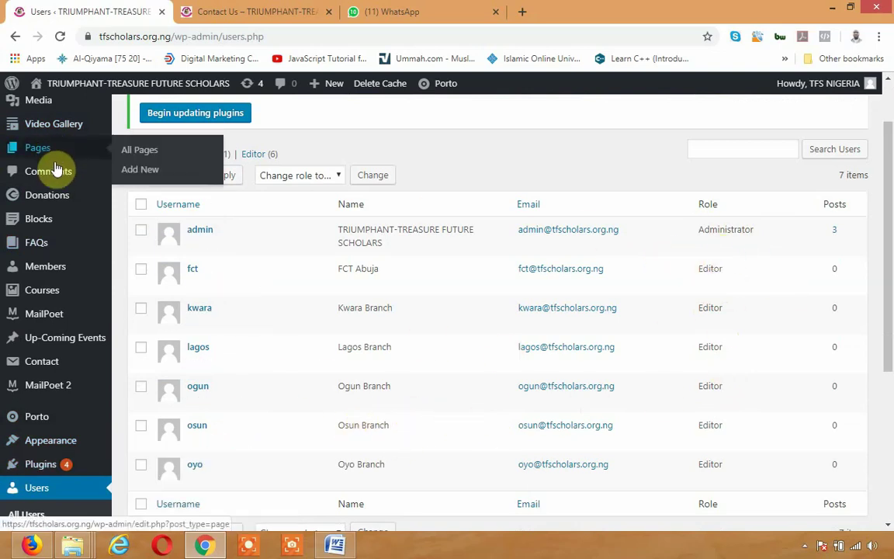
pyautogui.scroll(2, 55, 170)
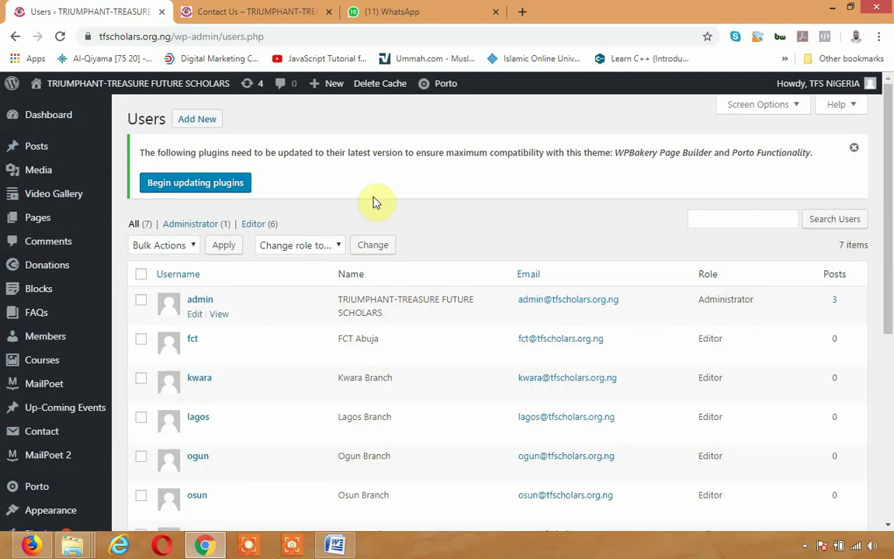
pyautogui.click(31, 543)
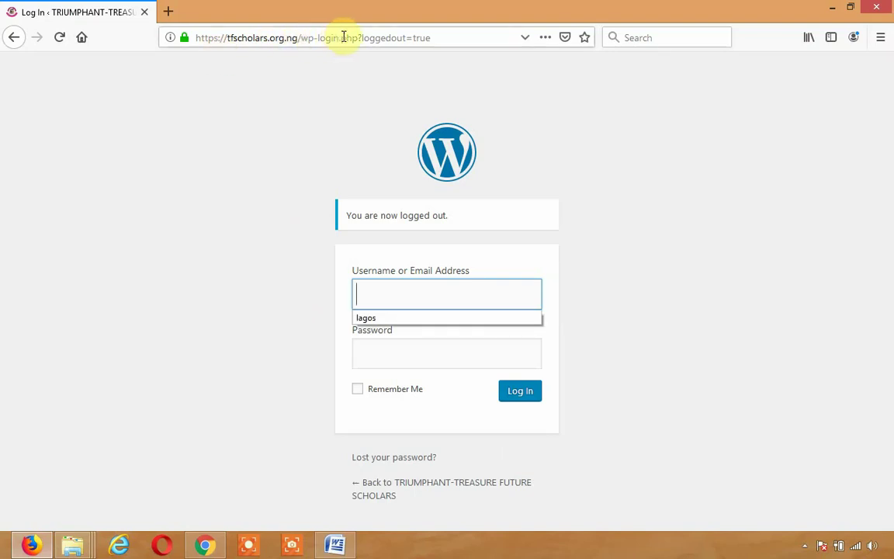
pyautogui.moveTo(432, 37); pyautogui.dragTo(339, 37)
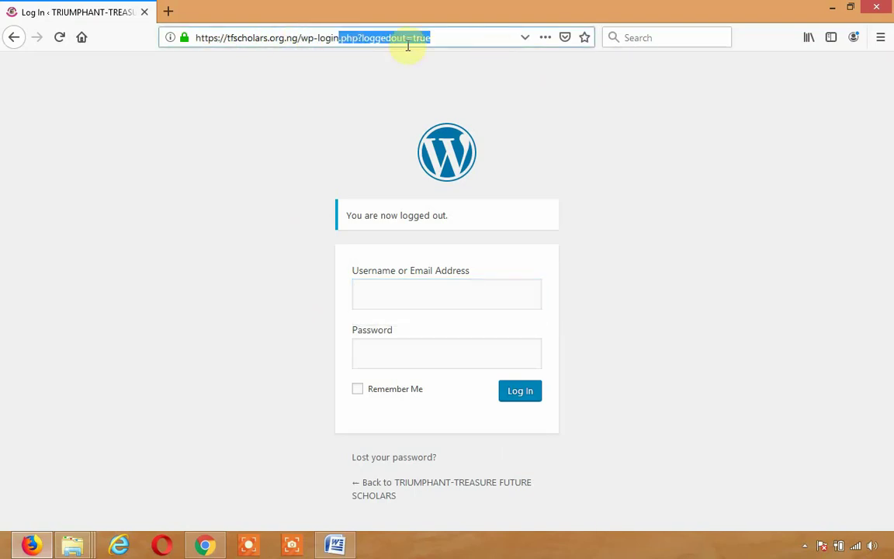
pyautogui.press('BackSpace')
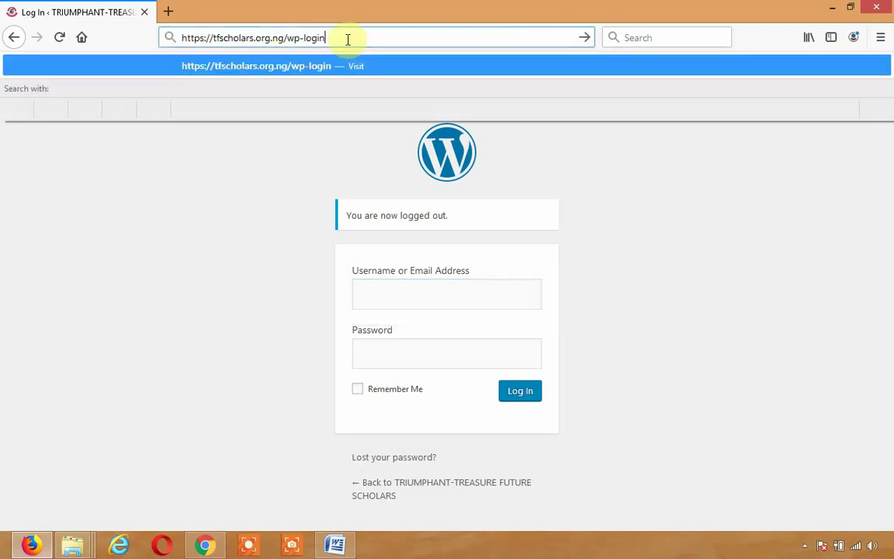
pyautogui.press('BackSpace')
pyautogui.press('BackSpace')
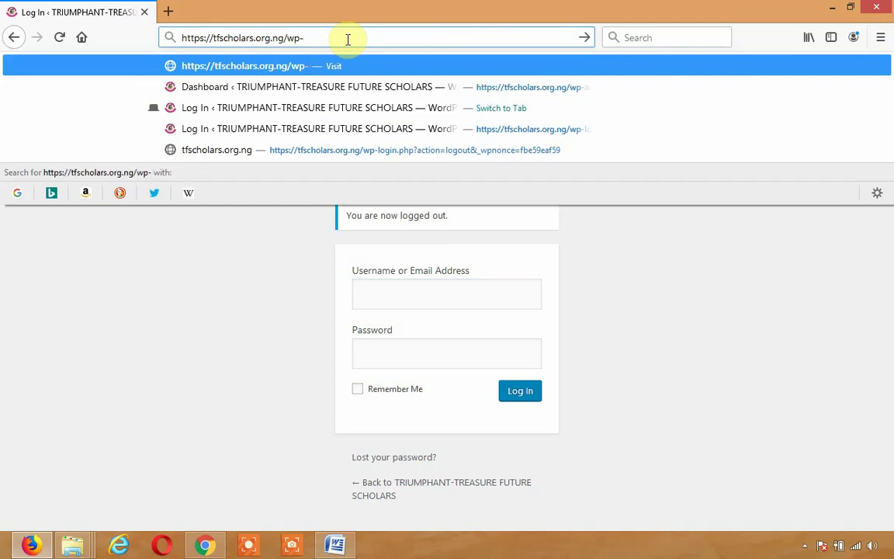
pyautogui.write('admin/')
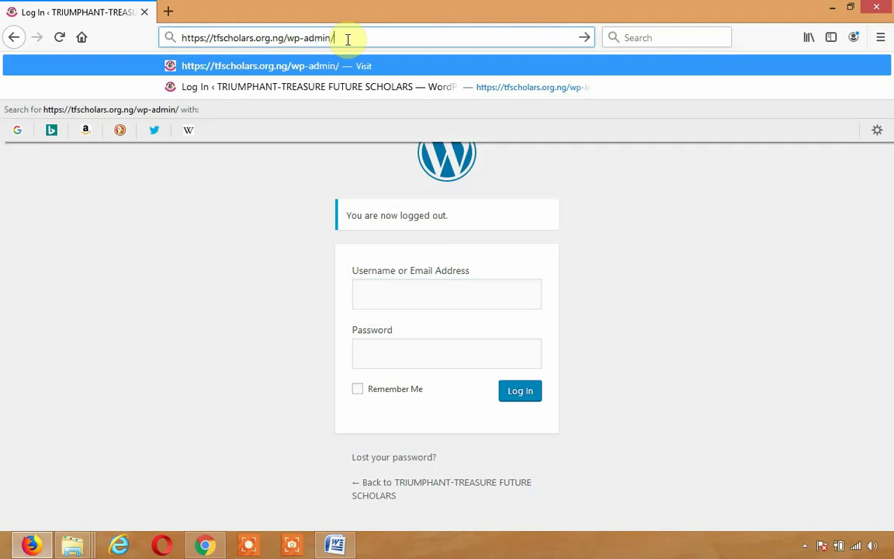
pyautogui.press('Return')
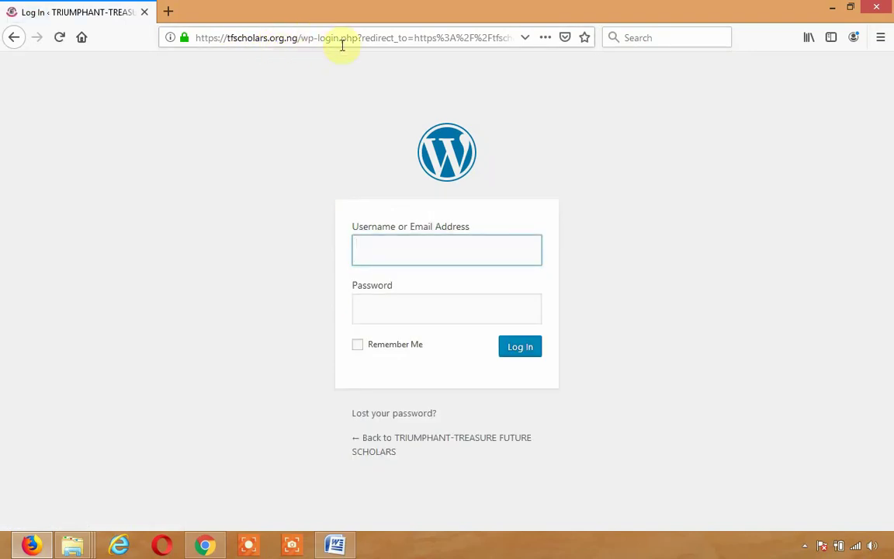
# Log in to WordPress with the username lagos and the account password, and decline saving the login
pyautogui.click(447, 248)
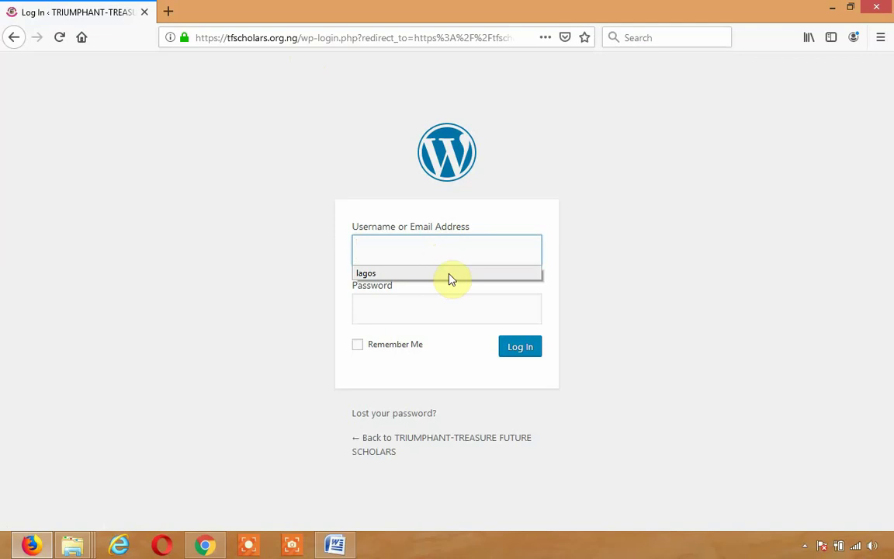
pyautogui.click(450, 276)
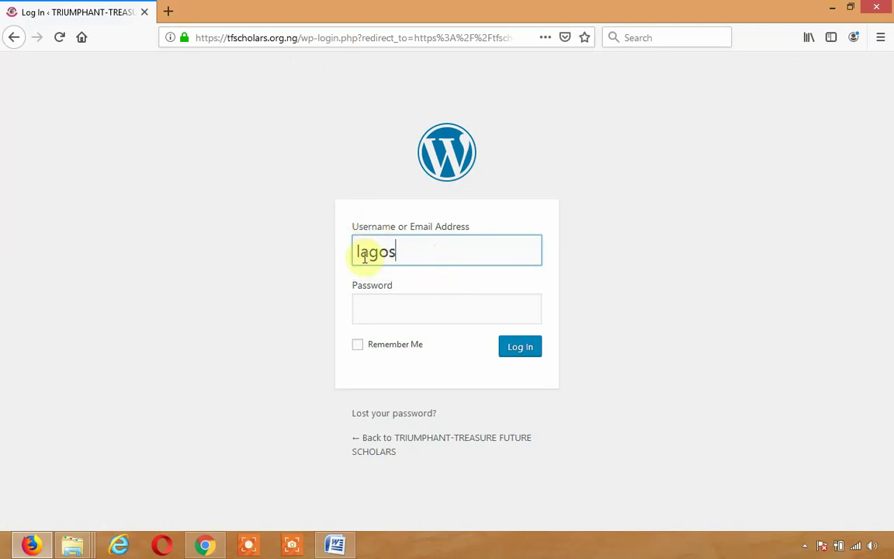
pyautogui.click(203, 543)
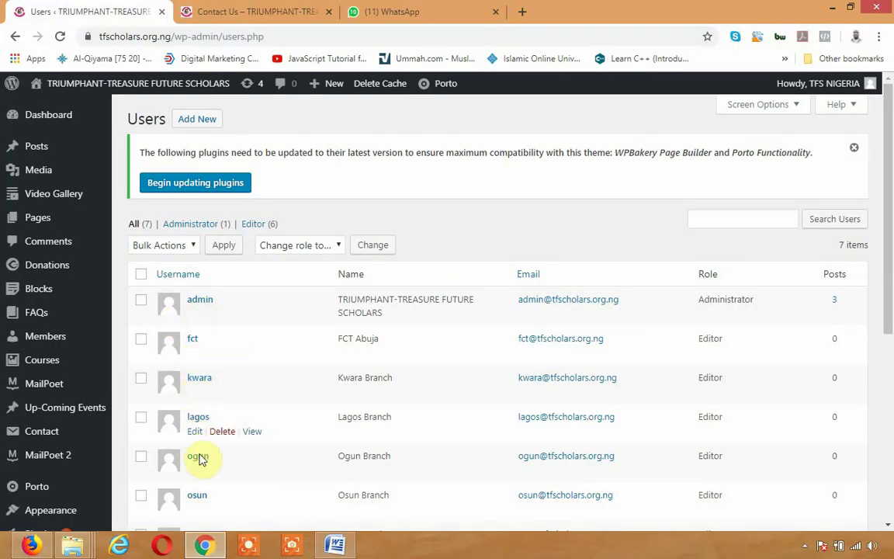
pyautogui.scroll(-2, 195, 345)
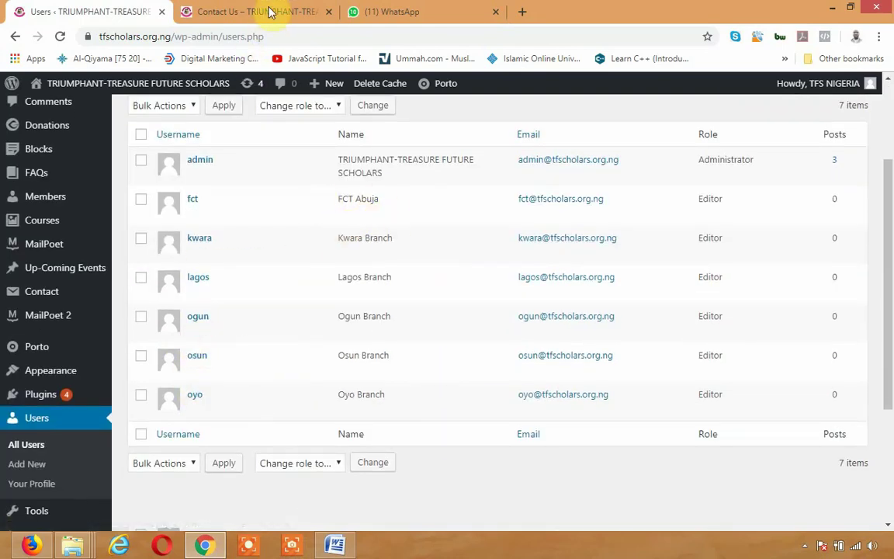
pyautogui.click(31, 545)
pyautogui.click(443, 310)
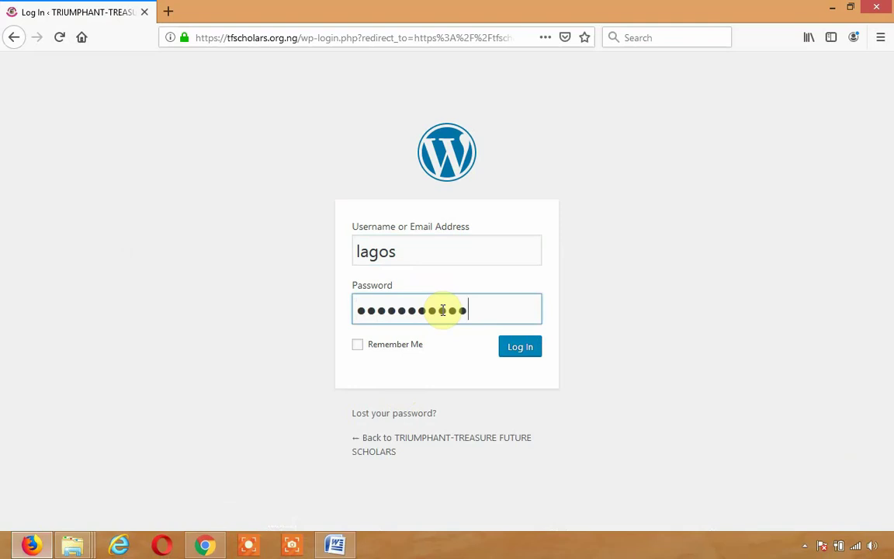
pyautogui.press('Return')
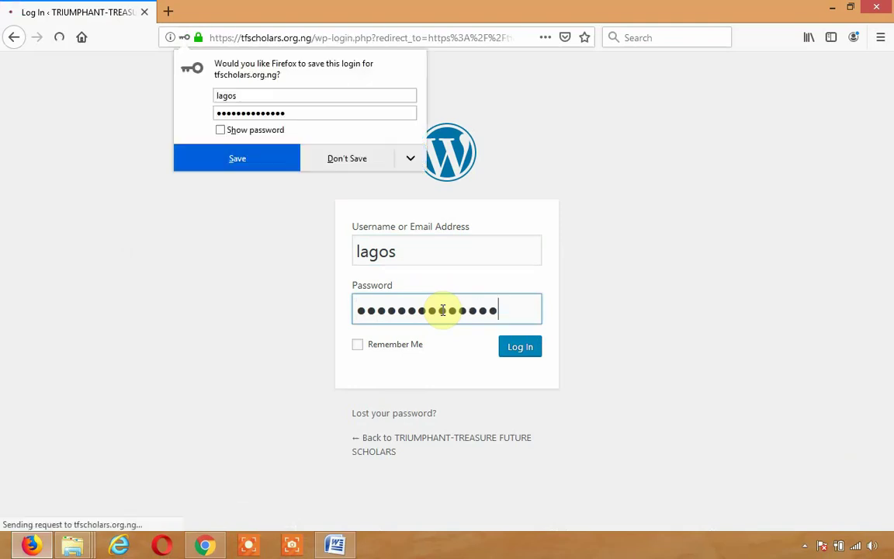
pyautogui.click(365, 159)
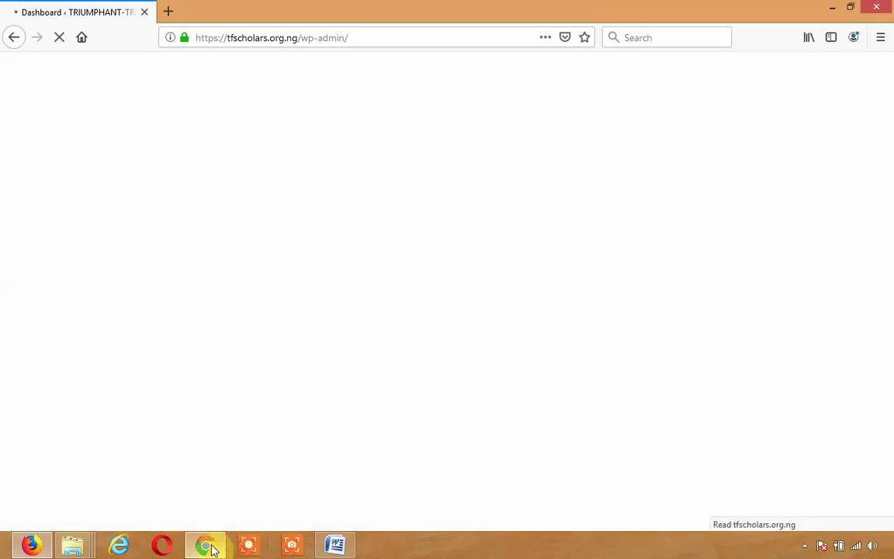
# Compare the administrator's WordPress menu in Chrome with the Lagos Branch editor's menu in Firefox, including the Posts options
pyautogui.click(206, 546)
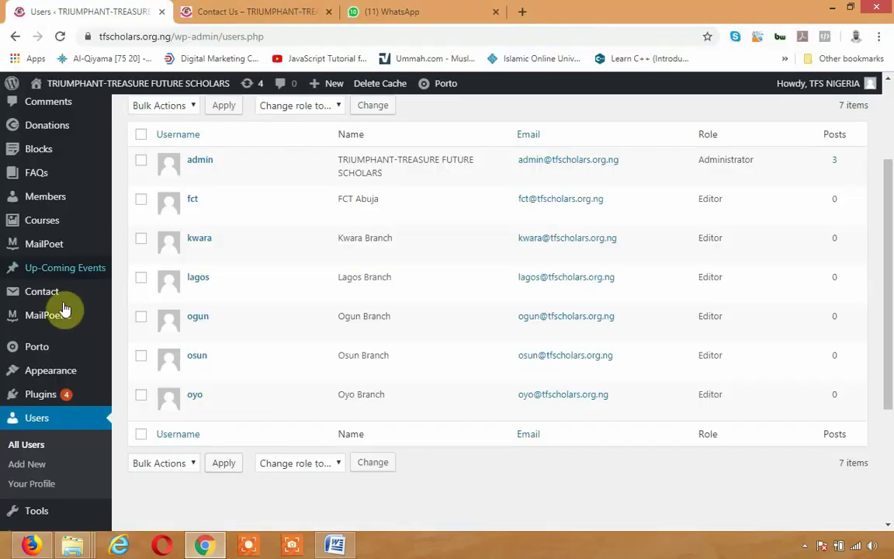
pyautogui.moveTo(44, 382)
pyautogui.scroll(1, 44, 383)
pyautogui.scroll(-2, 39, 459)
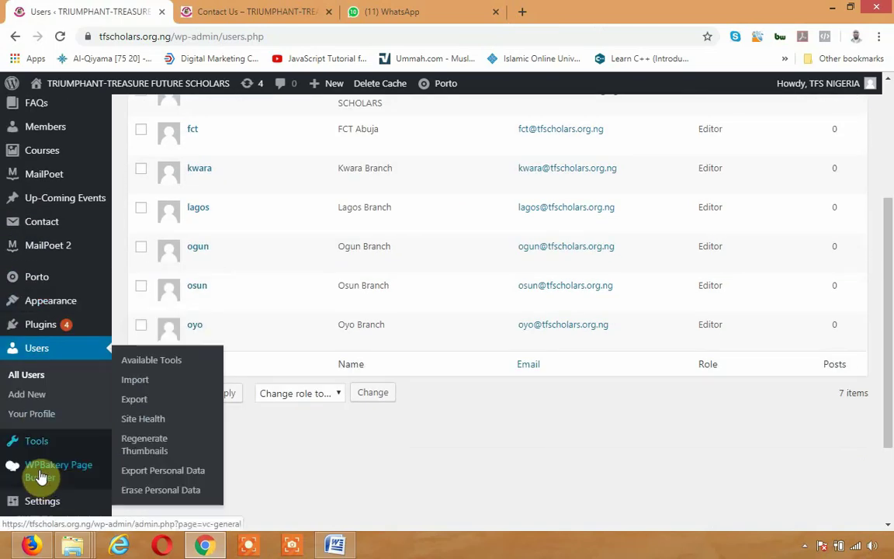
pyautogui.scroll(4, 44, 419)
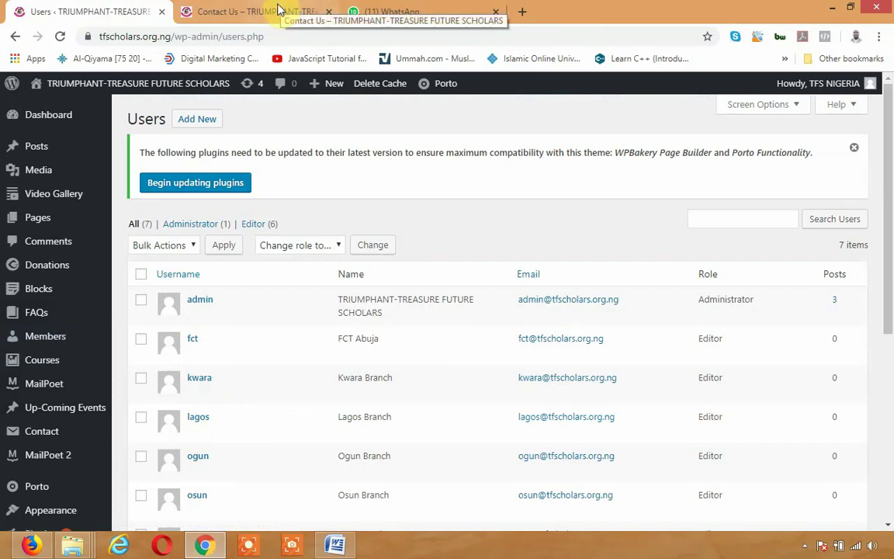
pyautogui.click(29, 543)
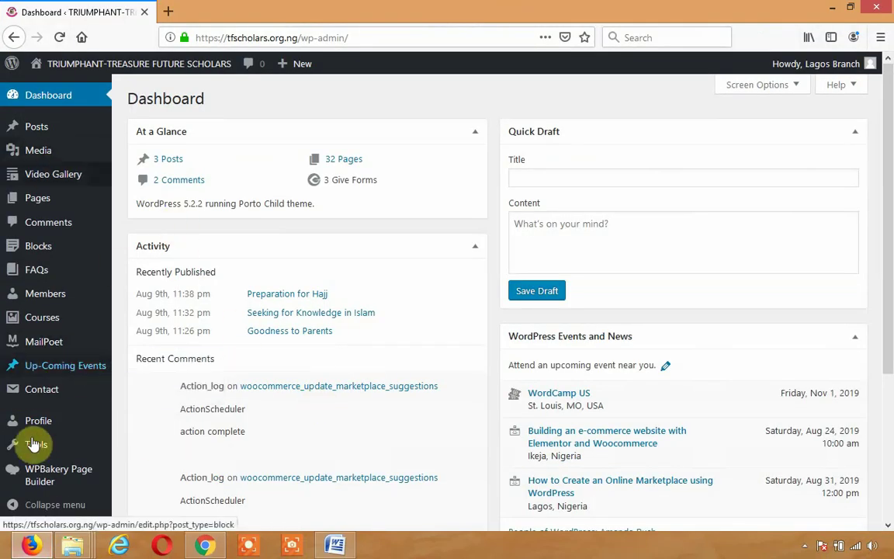
pyautogui.moveTo(41, 136)
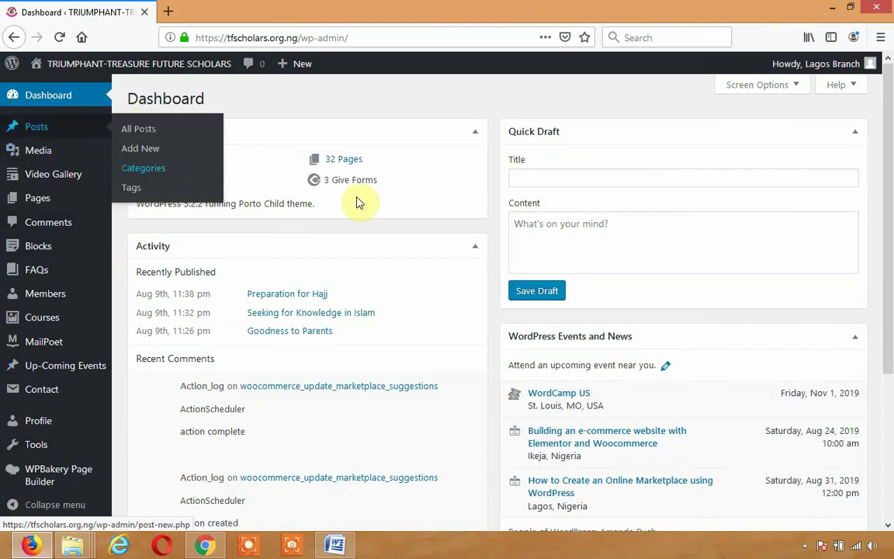
# View the public Contact Us page and its Education submenu in Chrome, and return to the Lagos Branch dashboard in Firefox
pyautogui.click(202, 545)
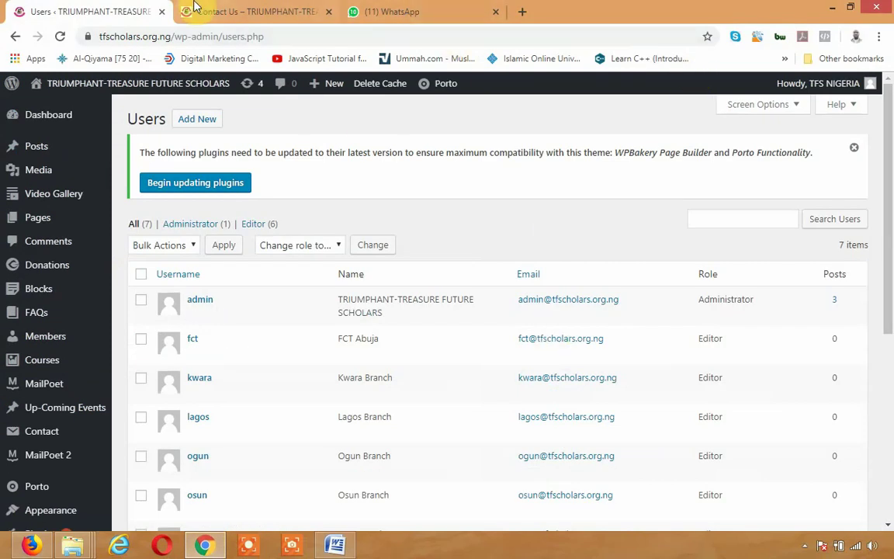
pyautogui.click(195, 10)
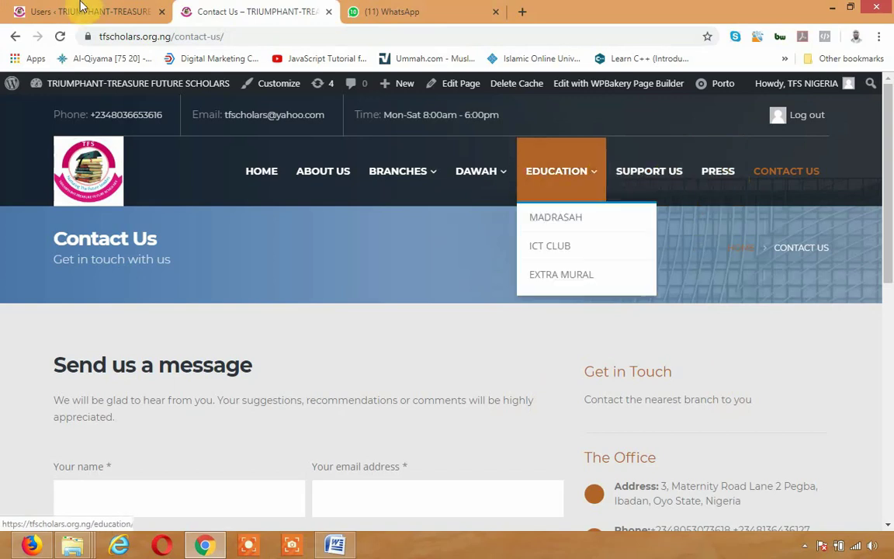
pyautogui.click(34, 547)
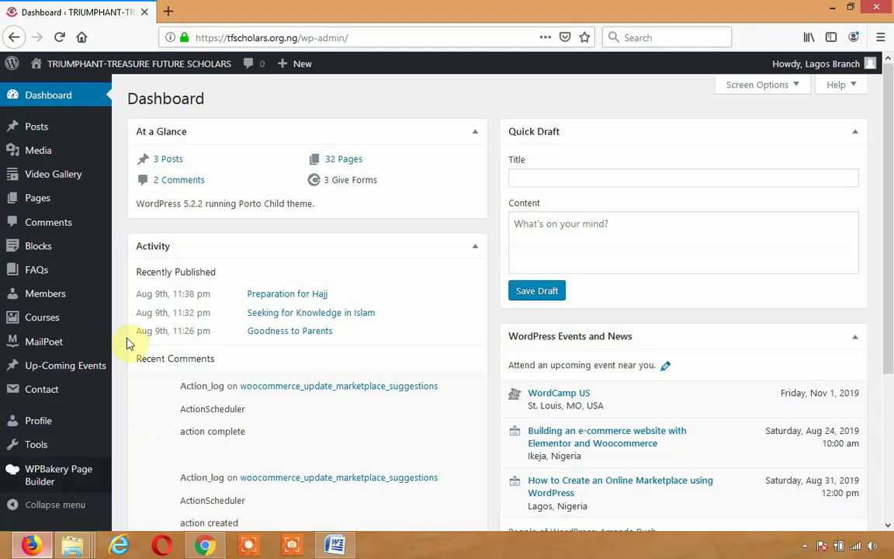
# Open the form for adding a new video to the Video Gallery and look over its title, categories and video sources
pyautogui.moveTo(43, 177)
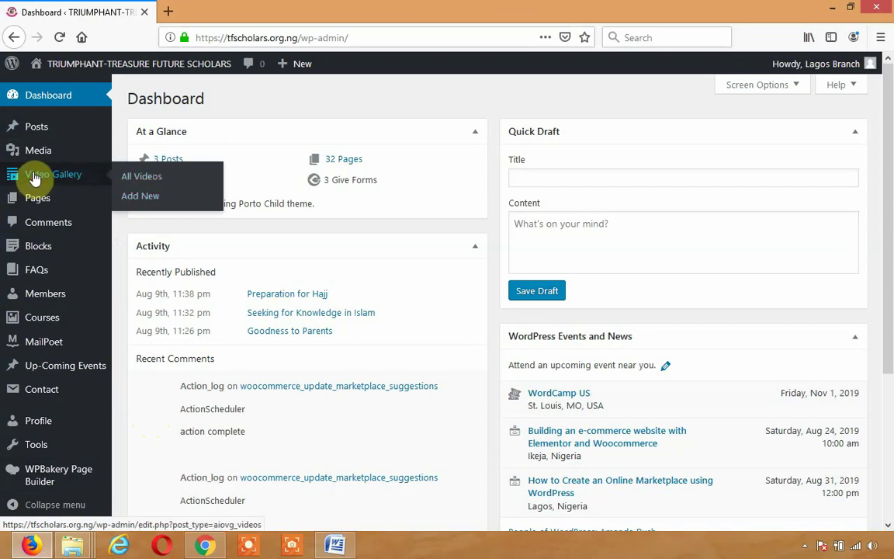
pyautogui.click(33, 178)
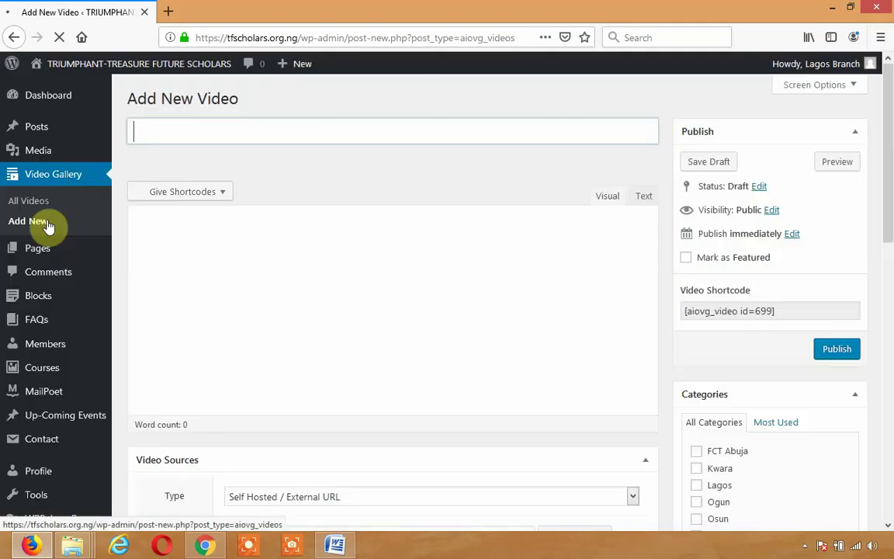
pyautogui.scroll(-3, 706, 452)
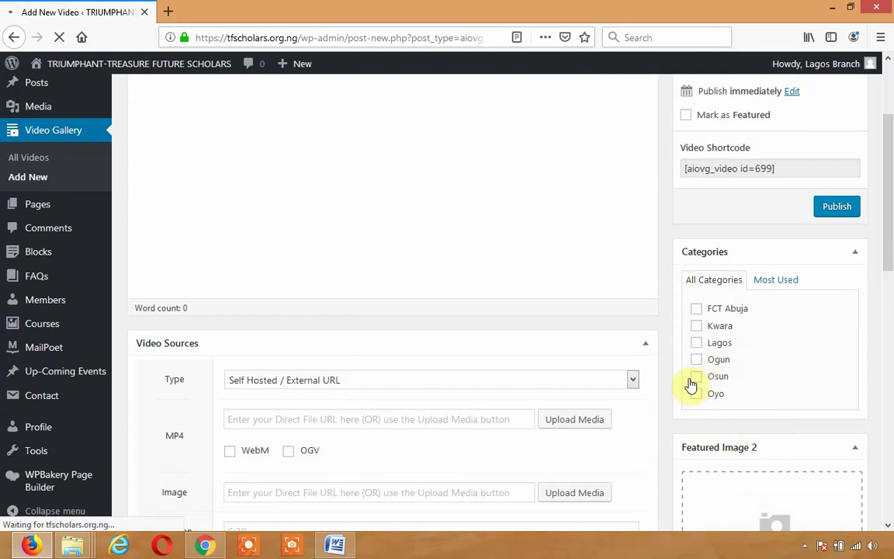
pyautogui.click(186, 134)
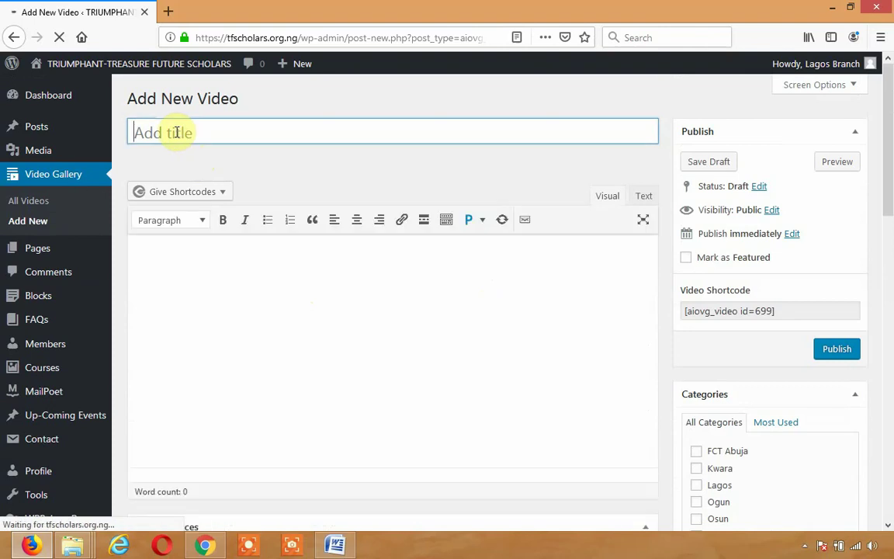
pyautogui.scroll(-3, 793, 439)
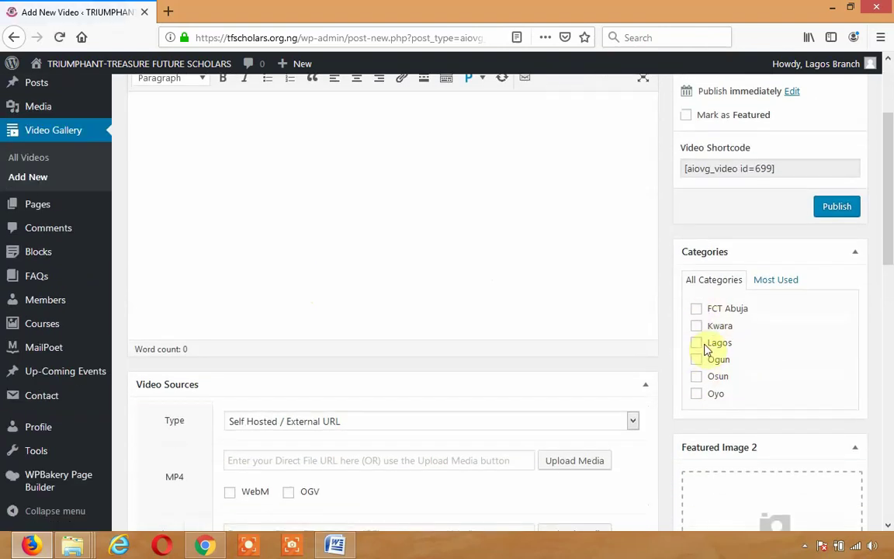
# Try YouTube as the new video's source type, and switch it back to Self Hosted / External URL
pyautogui.click(385, 425)
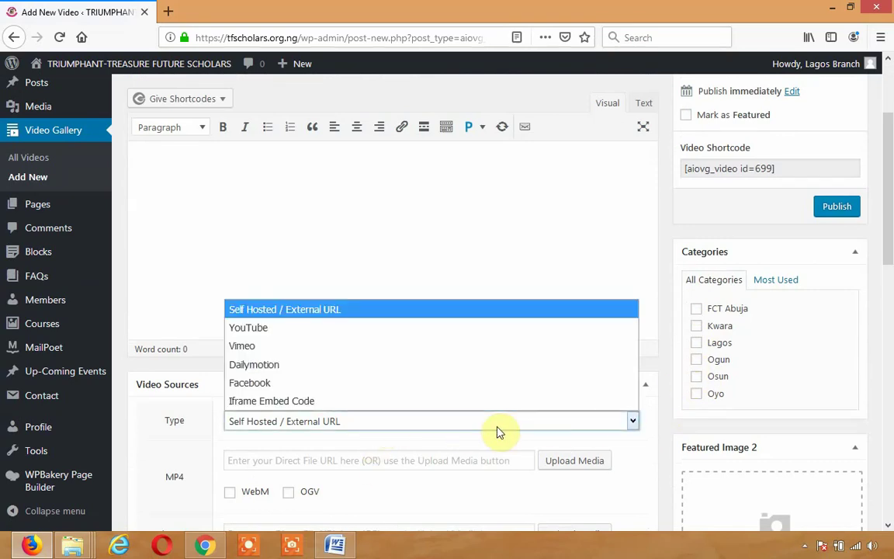
pyautogui.click(319, 332)
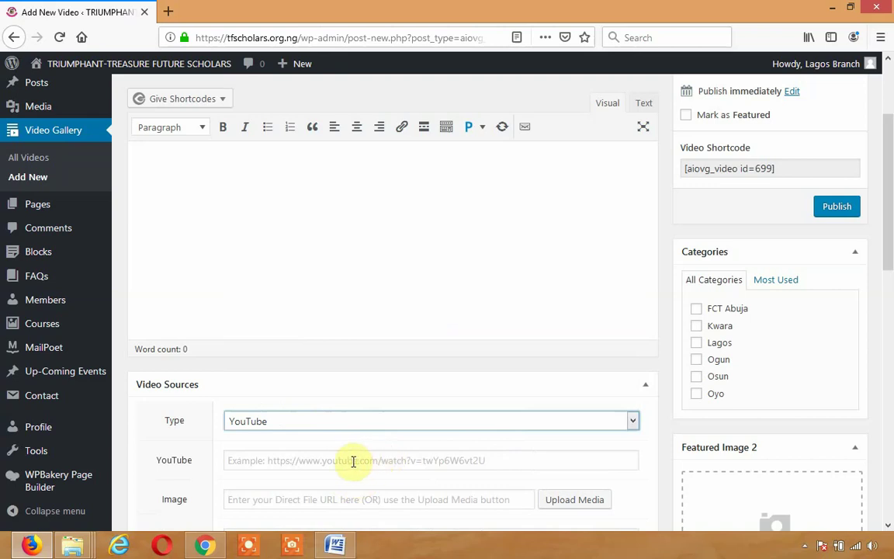
pyautogui.click(339, 500)
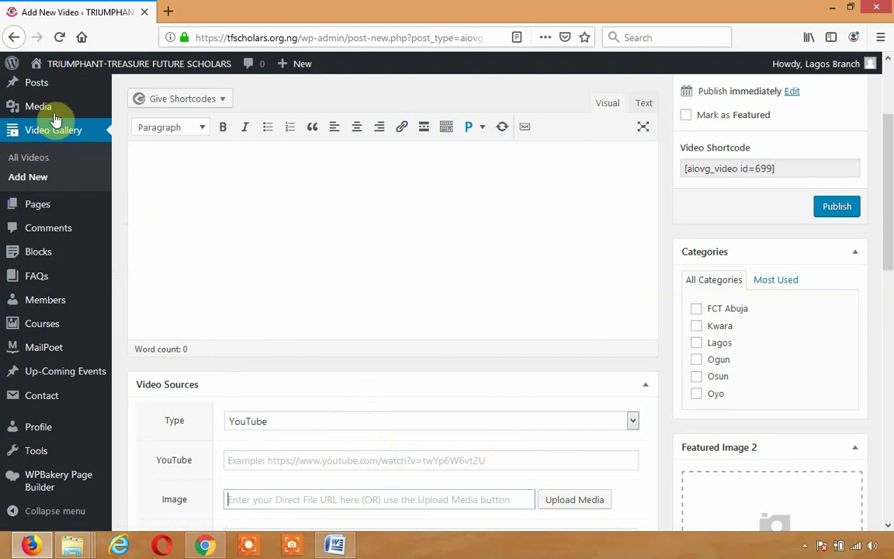
pyautogui.click(310, 421)
pyautogui.click(305, 310)
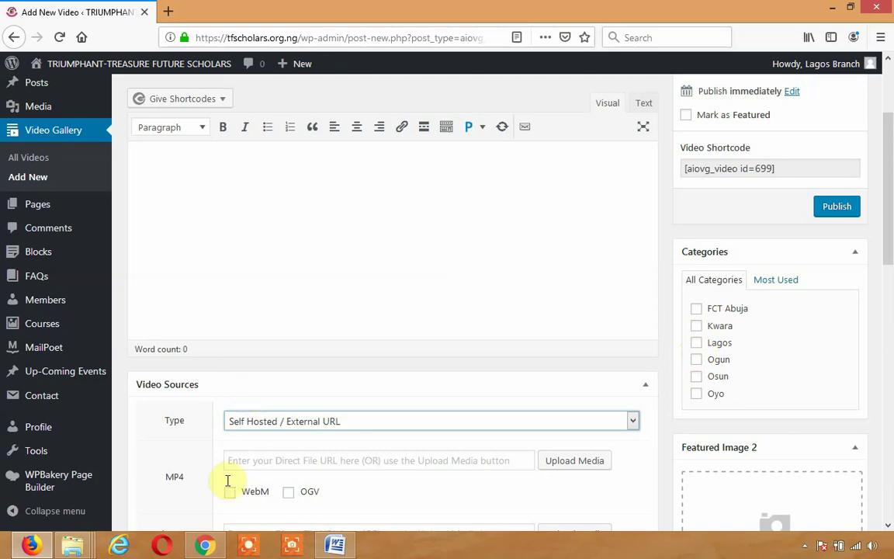
# Open the Ogun State branch page on the public site in Chrome and examine the videos under Our Programmes
pyautogui.click(204, 545)
pyautogui.moveTo(399, 170)
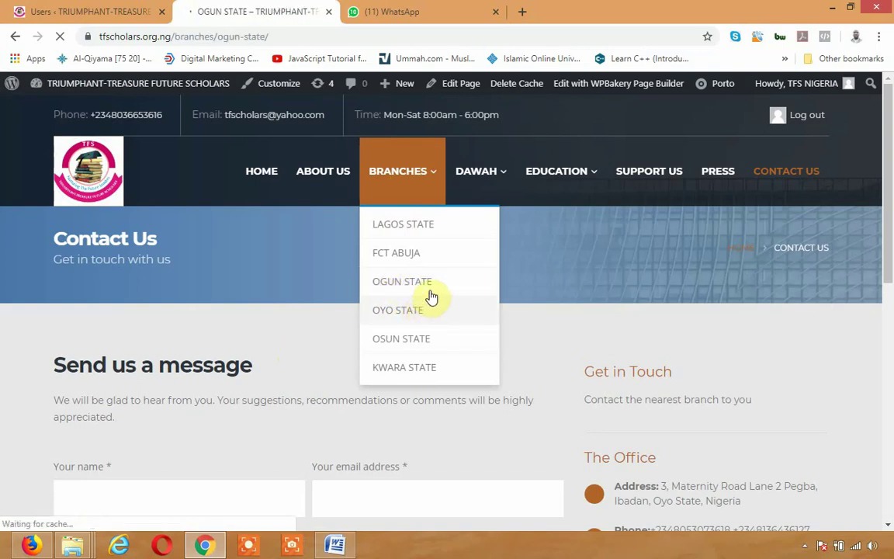
pyautogui.scroll(-6, 435, 333)
pyautogui.scroll(-8, 470, 348)
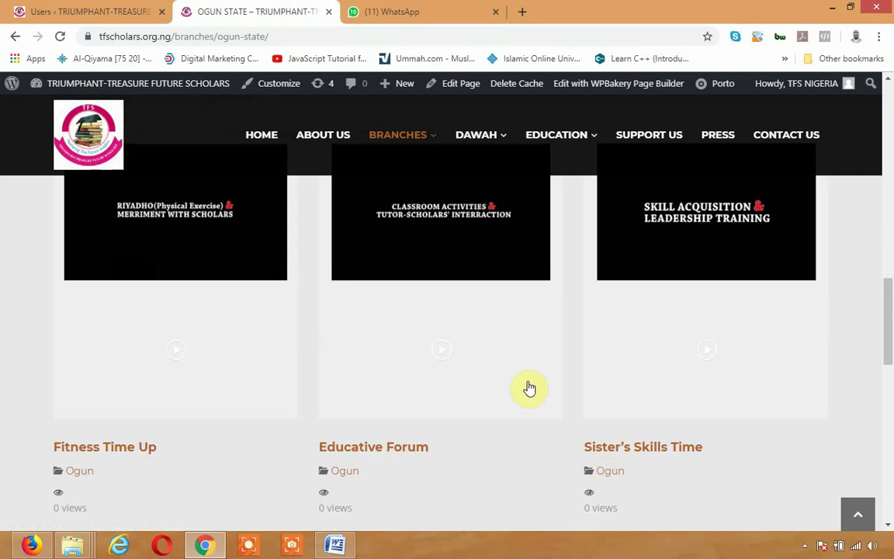
pyautogui.scroll(3, 548, 383)
pyautogui.scroll(1, 144, 433)
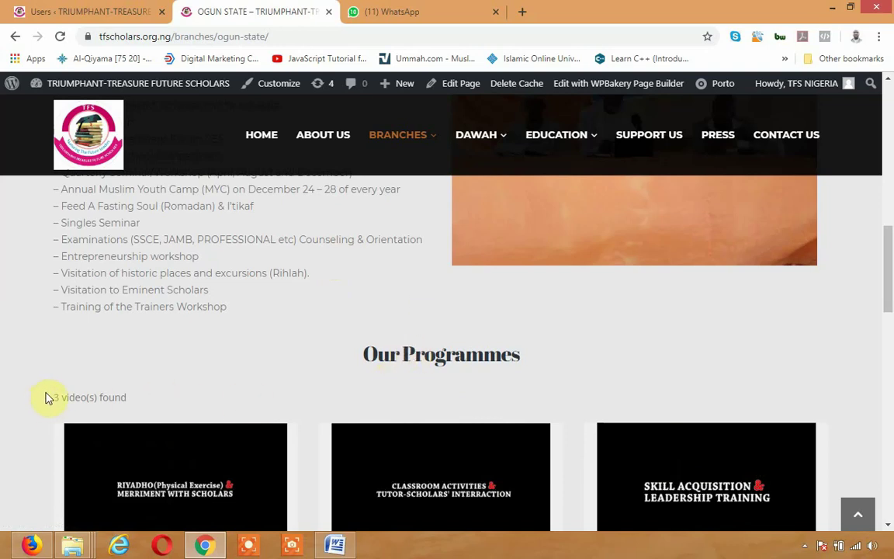
# Return to the Lagos Branch new video form in Firefox and set its source type to YouTube
pyautogui.click(101, 11)
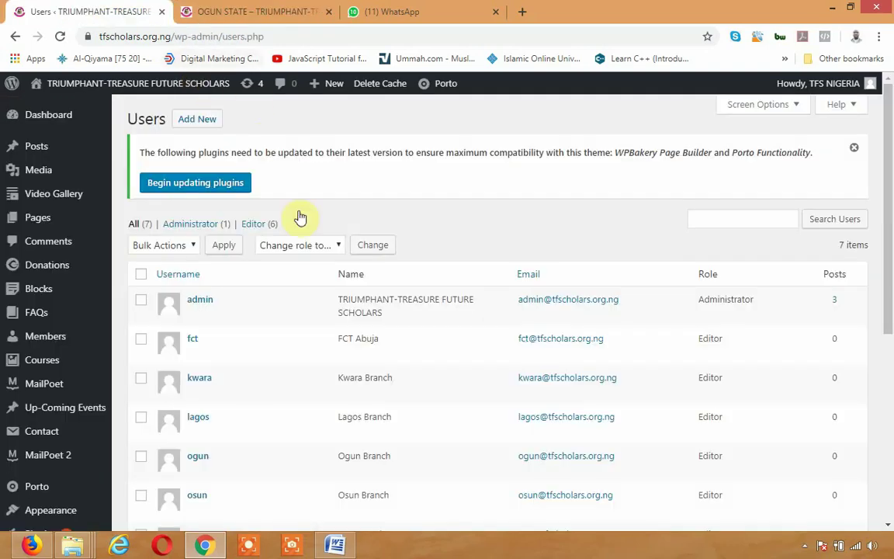
pyautogui.click(32, 545)
pyautogui.click(334, 421)
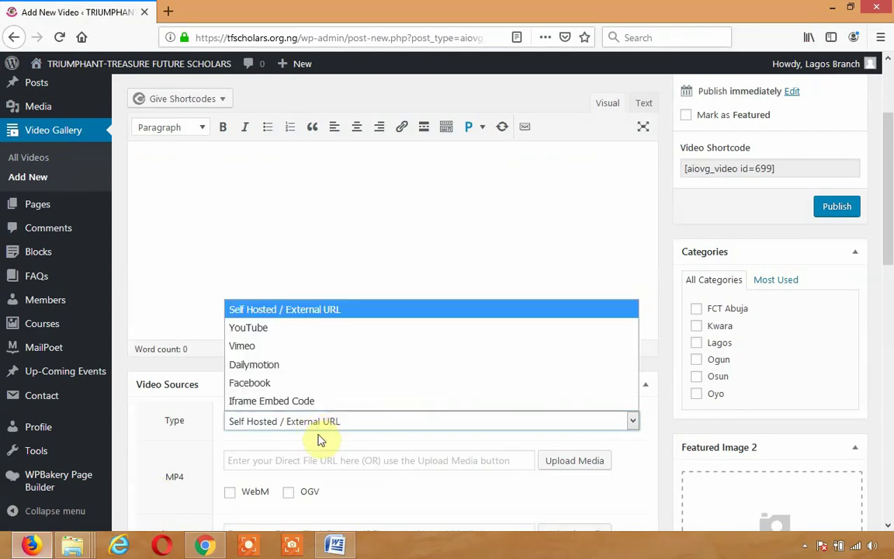
pyautogui.click(299, 326)
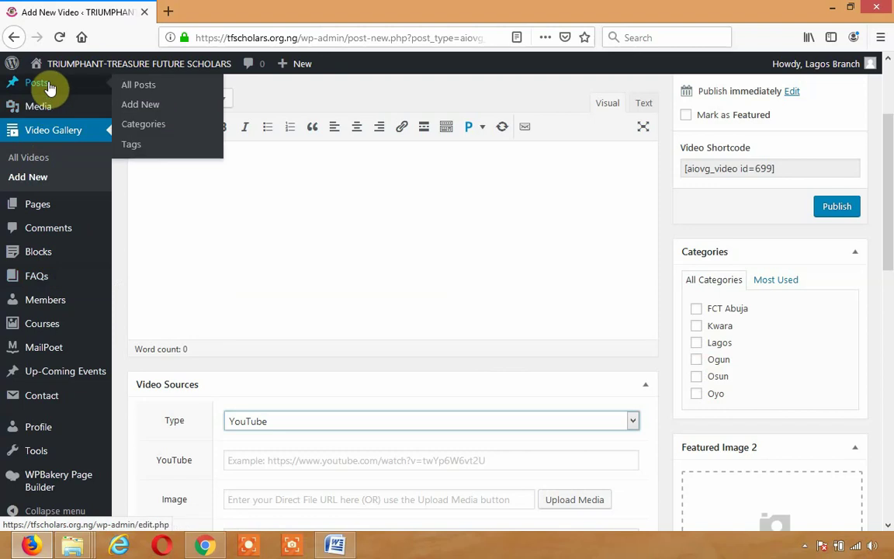
# Open the list of all pages, look through the branch and programme pages, and open the form for adding a new page
pyautogui.moveTo(44, 211)
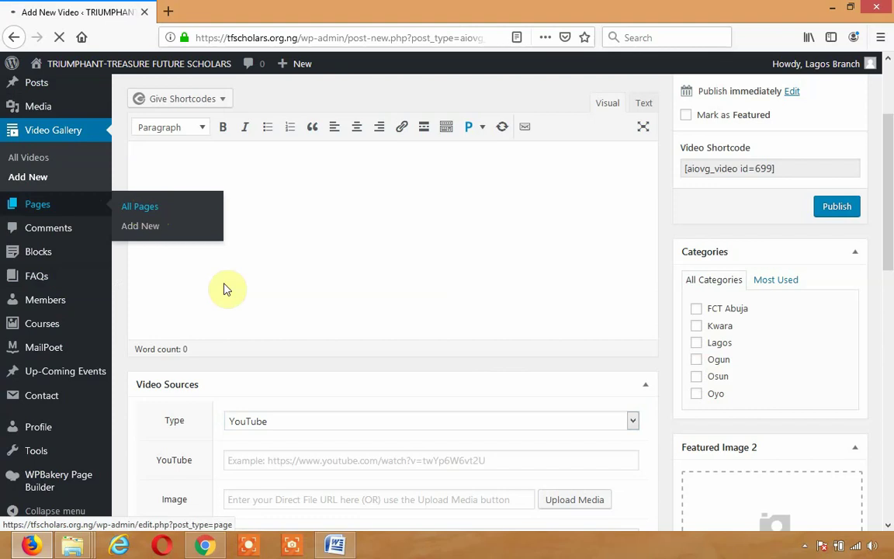
pyautogui.scroll(-10, 161, 299)
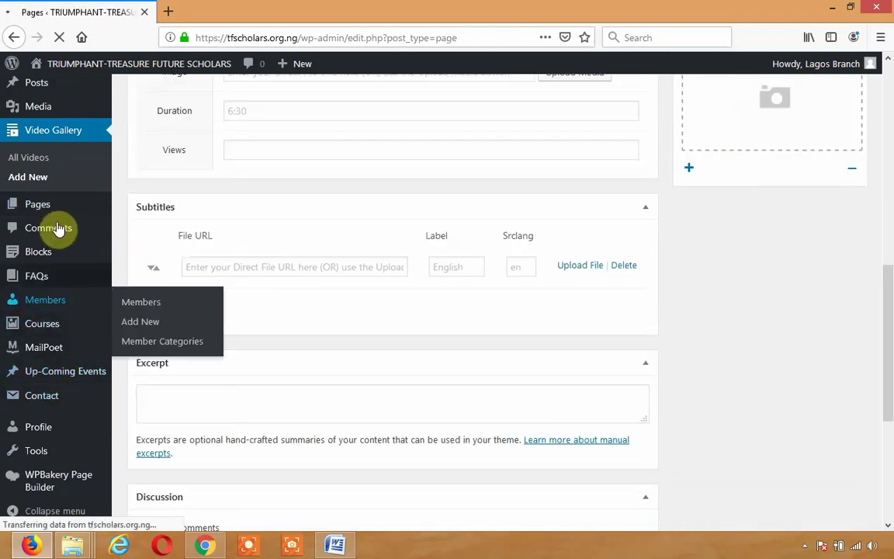
pyautogui.scroll(-3, 110, 379)
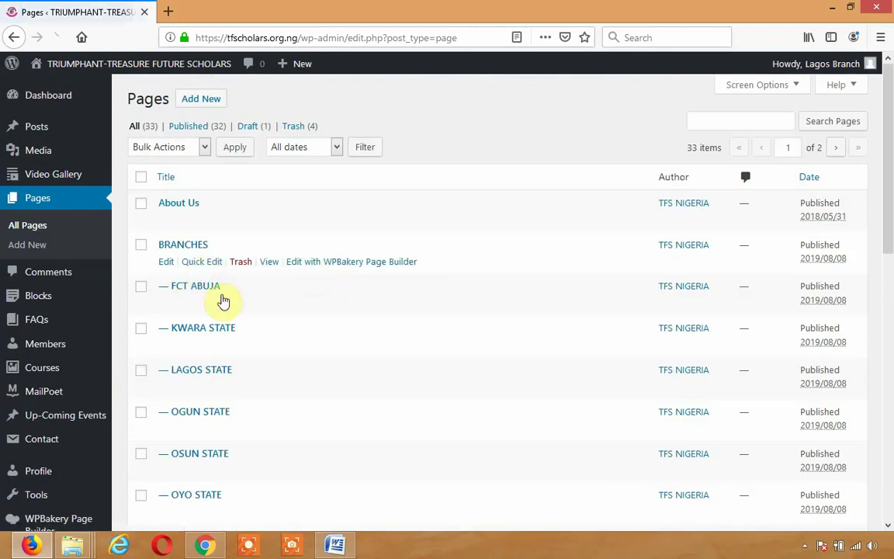
pyautogui.scroll(-8, 234, 316)
pyautogui.scroll(-1, 247, 342)
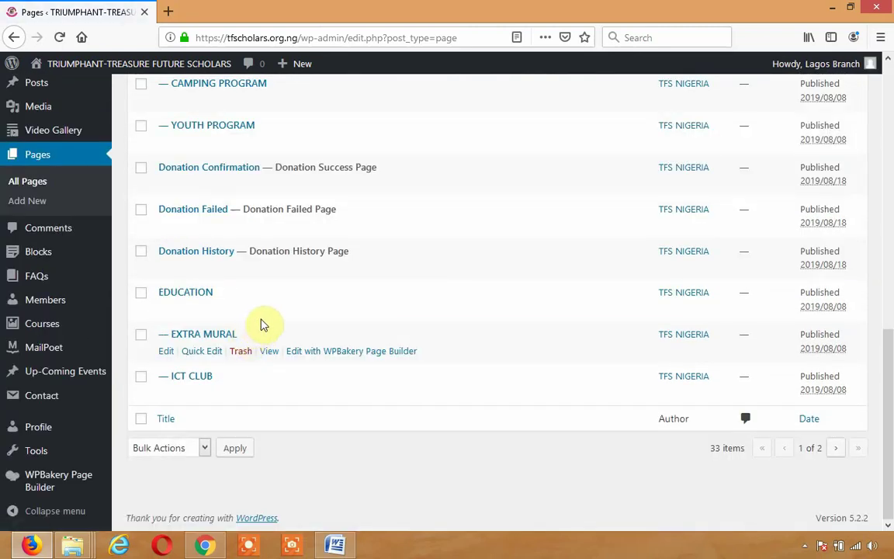
pyautogui.scroll(9, 262, 323)
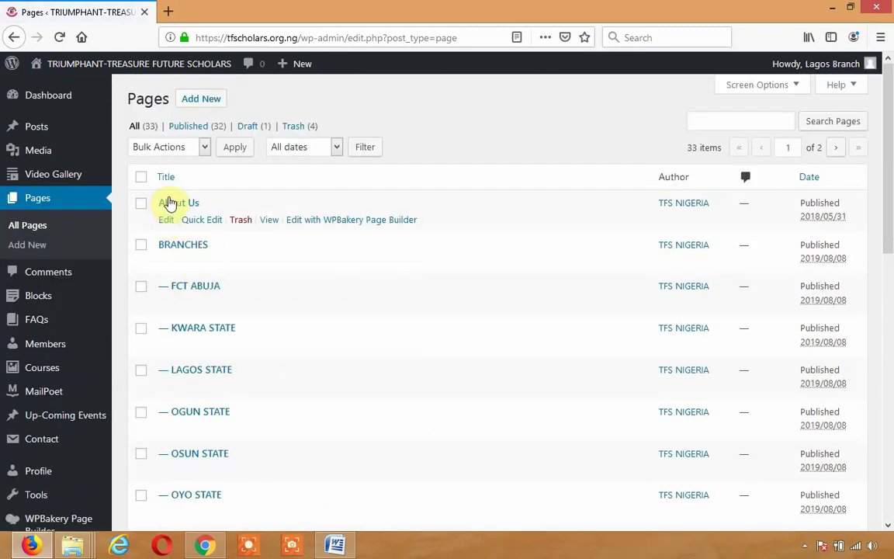
pyautogui.scroll(-4, 230, 299)
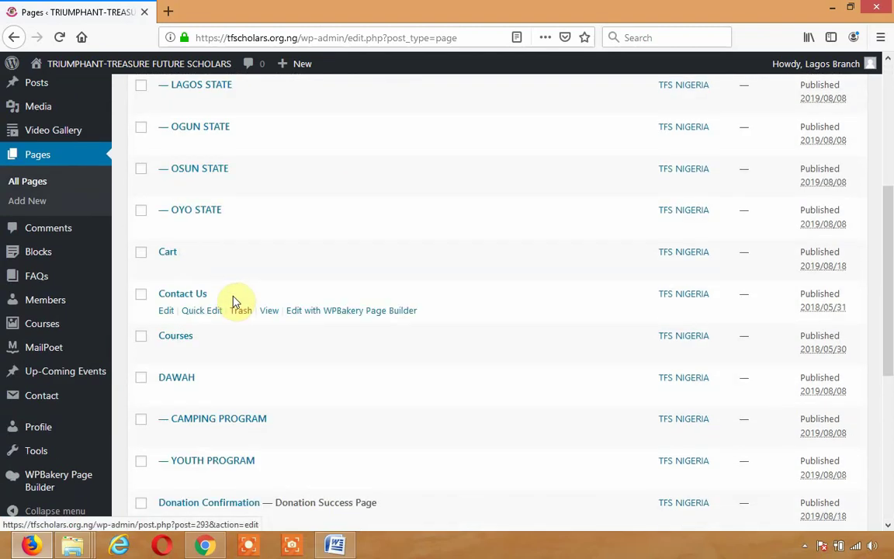
pyautogui.scroll(-3, 232, 303)
pyautogui.scroll(6, 223, 309)
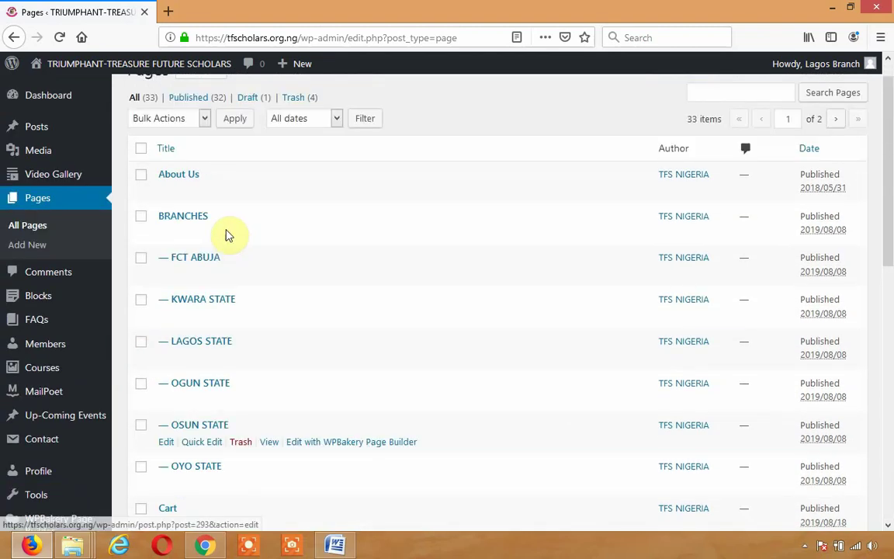
pyautogui.scroll(1, 217, 168)
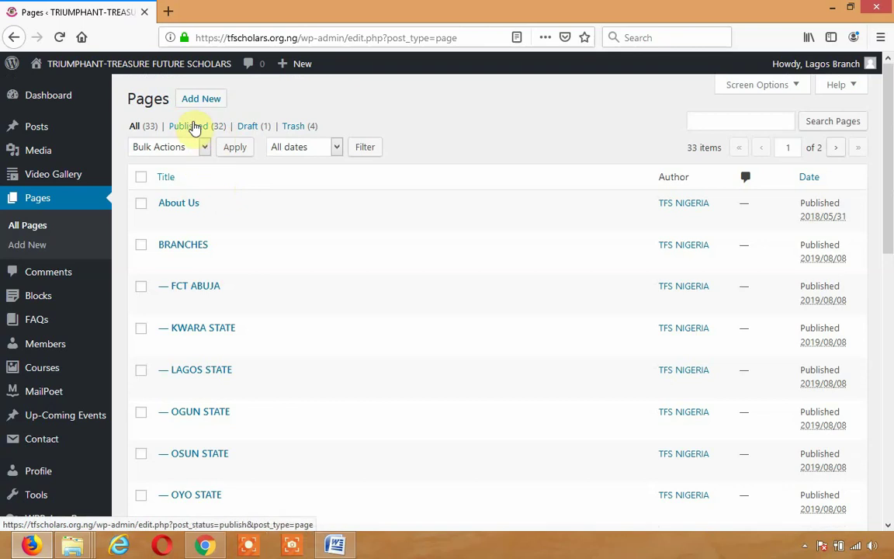
pyautogui.click(196, 101)
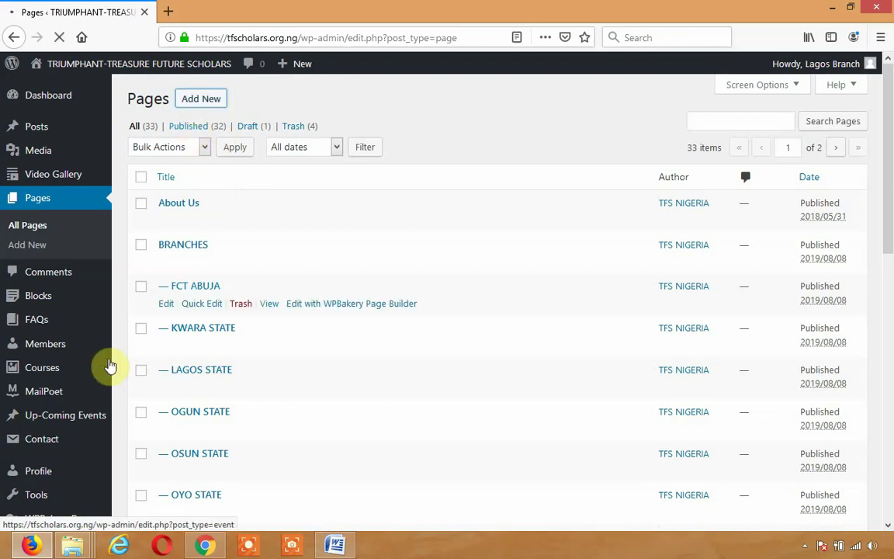
pyautogui.scroll(-6, 56, 369)
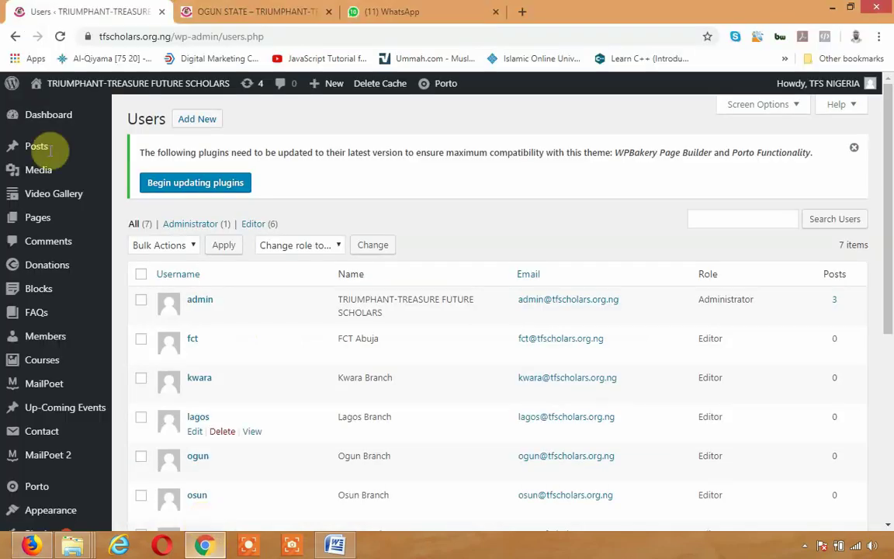
# Switch to Chrome and review the coordinator and contact sections of the public Ogun State branch page
pyautogui.click(281, 18)
pyautogui.scroll(5, 353, 261)
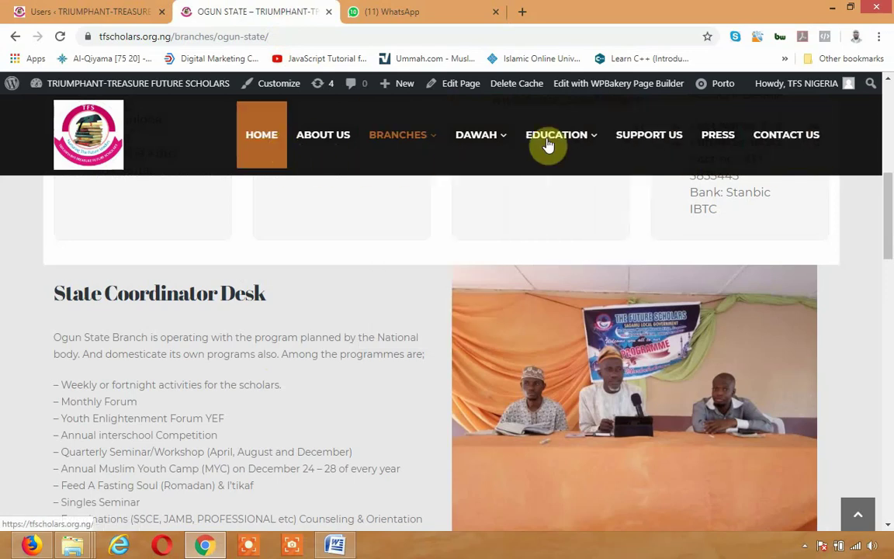
pyautogui.scroll(2, 872, 365)
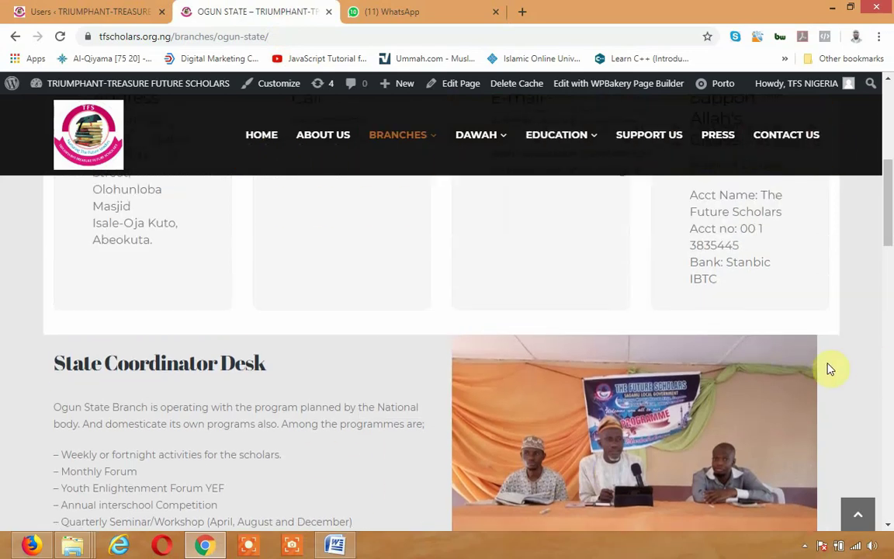
# Return to the administrator's Users page and look over the available admin sections, including the Donations options
pyautogui.click(121, 8)
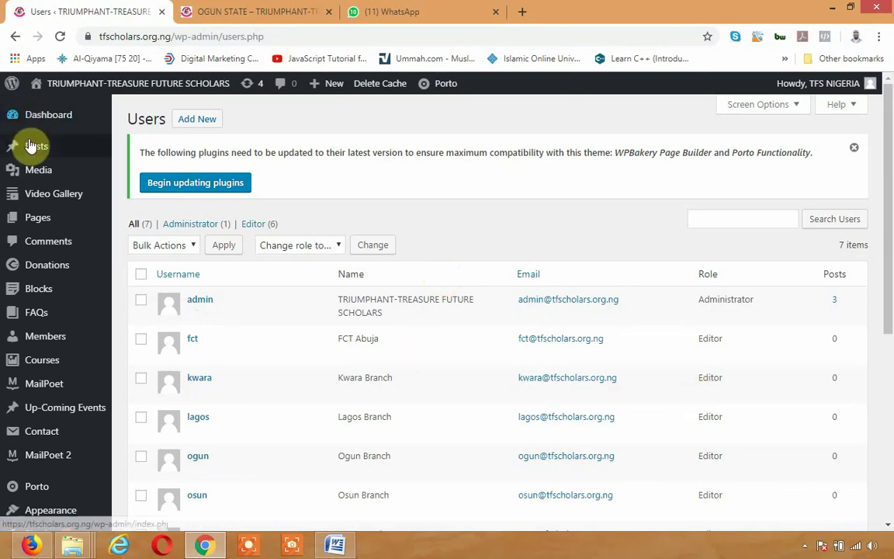
pyautogui.moveTo(64, 153)
pyautogui.moveTo(75, 204)
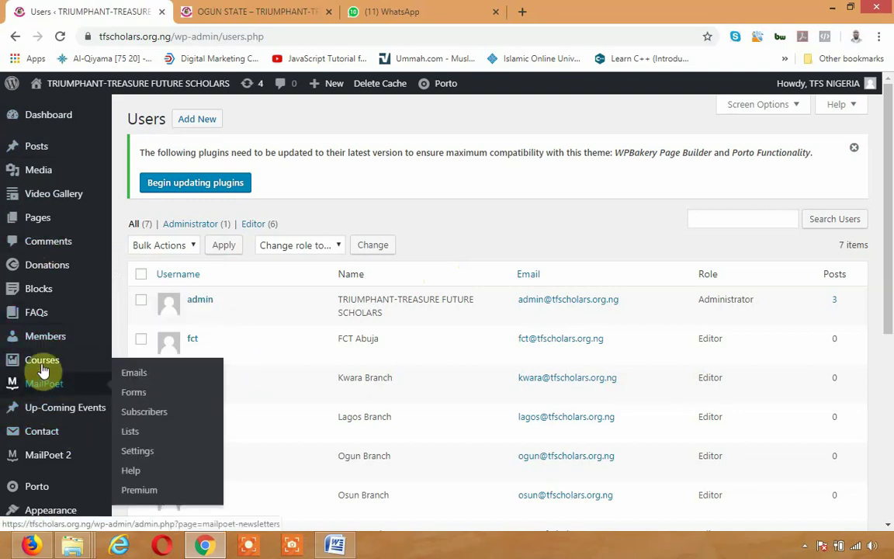
pyautogui.moveTo(45, 274)
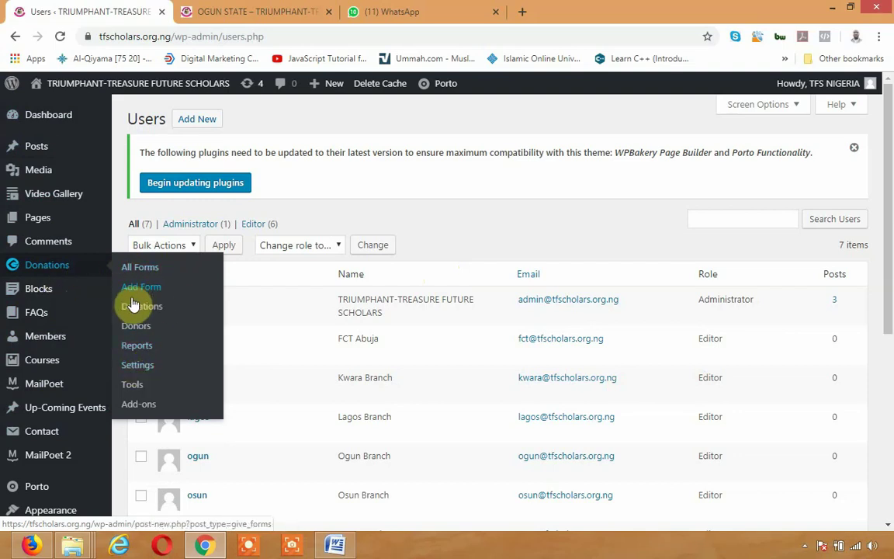
# Open the administrator's Contact Forms list and look over the forms and the admin-only sections such as Appearance
pyautogui.moveTo(36, 437)
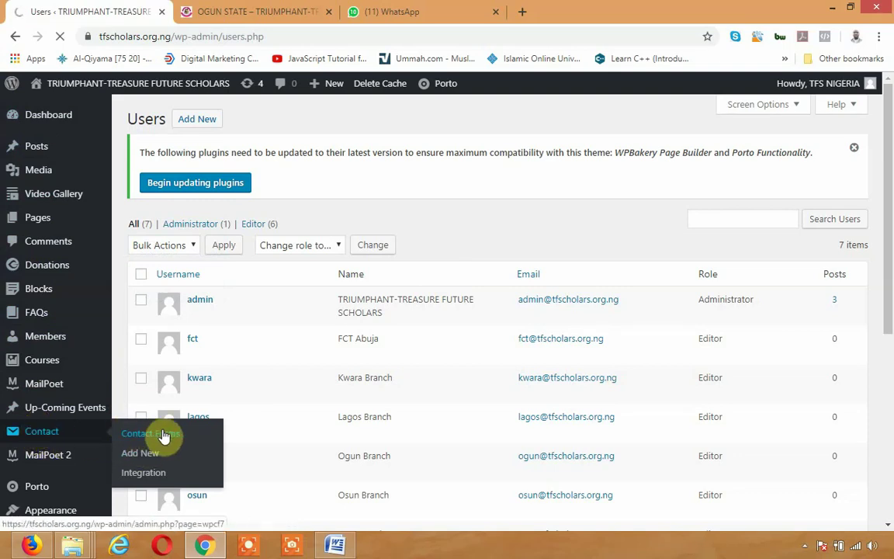
pyautogui.click(192, 434)
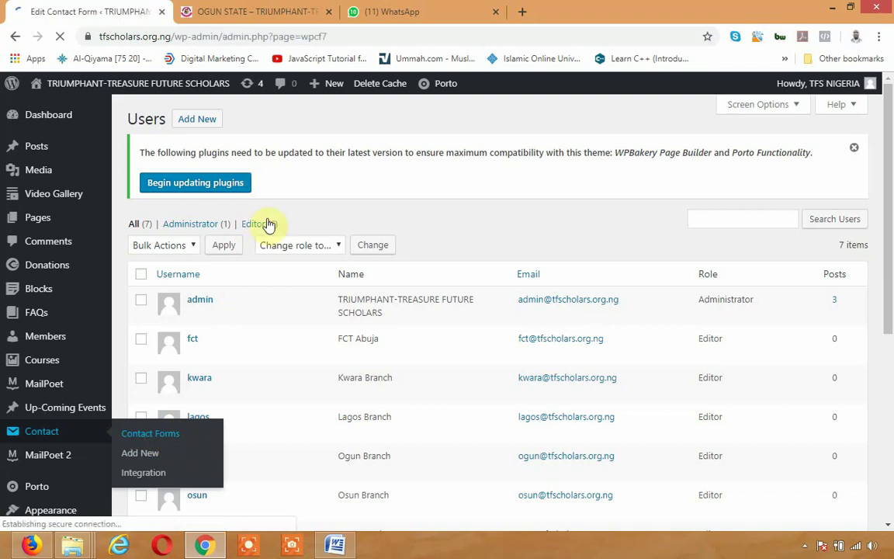
pyautogui.scroll(-5, 288, 383)
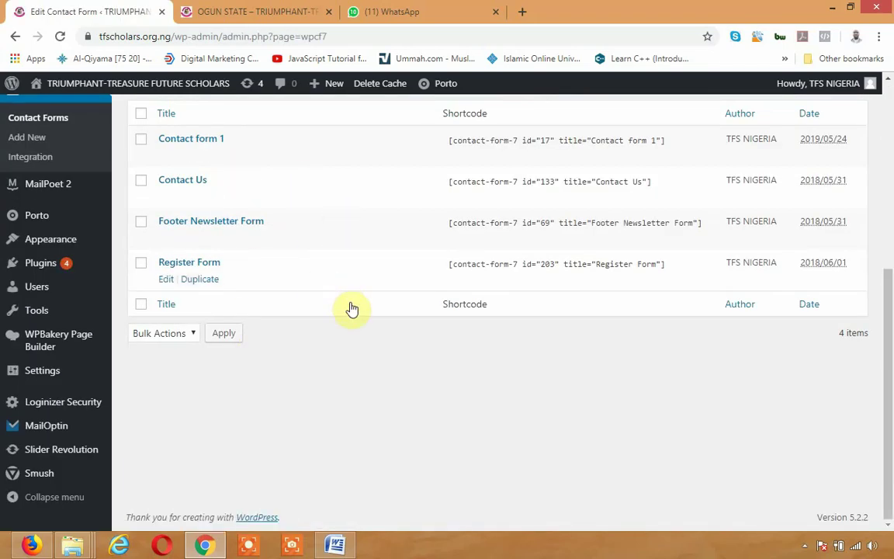
pyautogui.scroll(1, 349, 310)
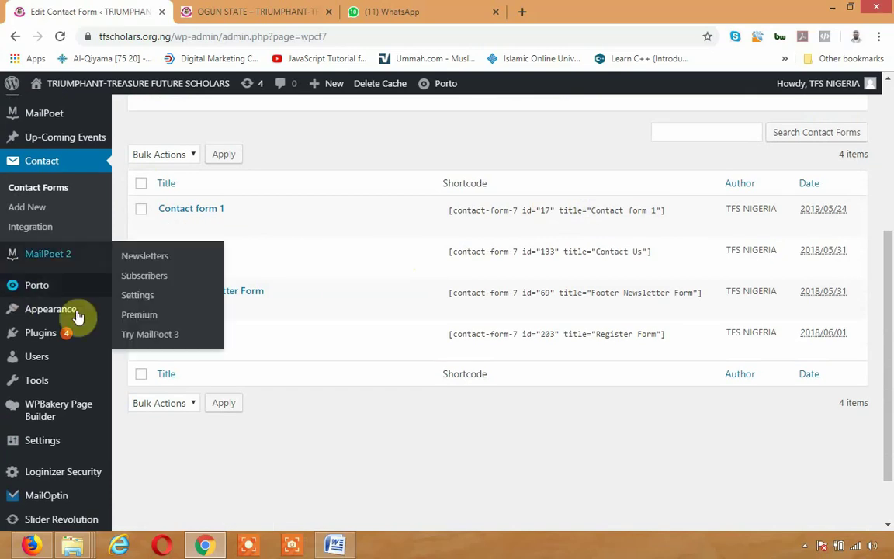
pyautogui.scroll(4, 14, 291)
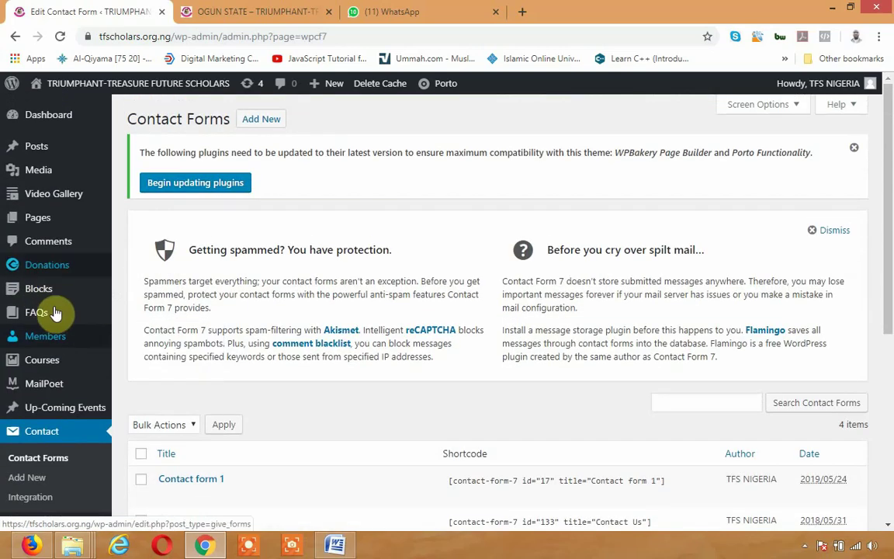
pyautogui.scroll(-2, 23, 404)
pyautogui.scroll(-3, 26, 405)
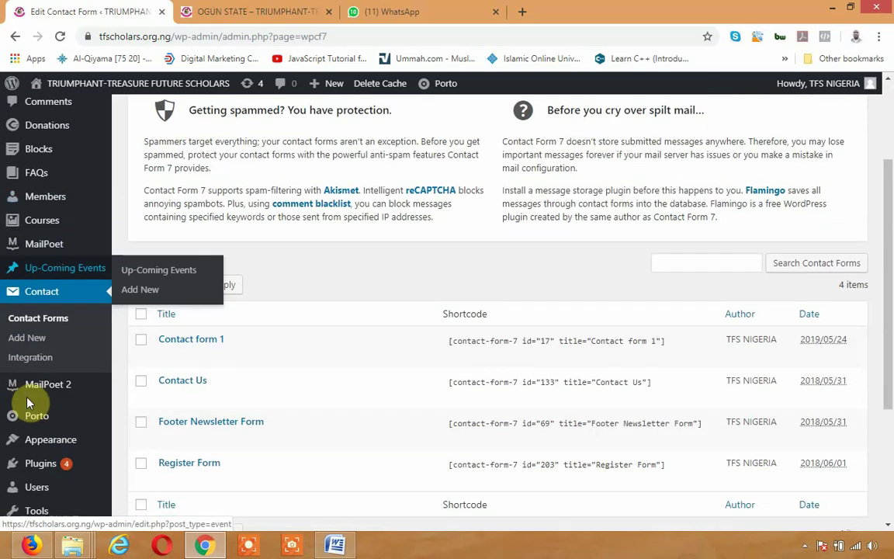
pyautogui.moveTo(54, 243)
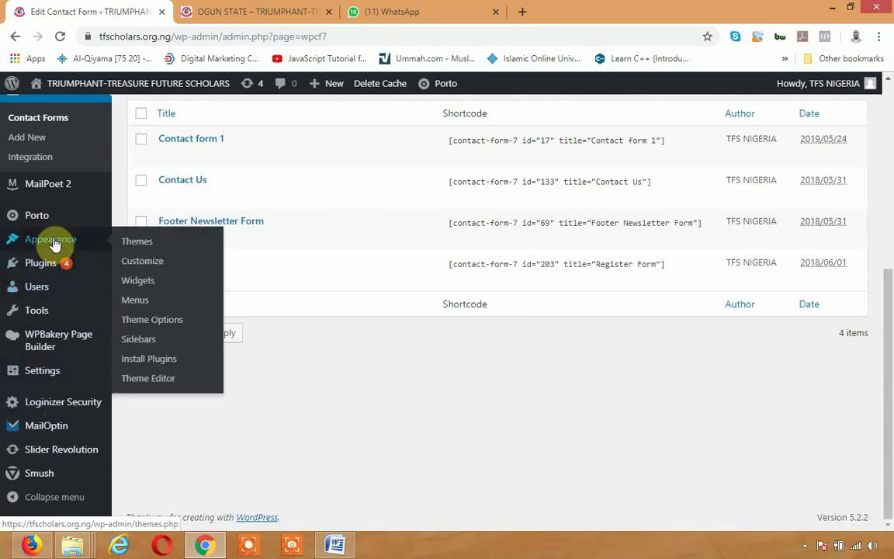
# Switch to Firefox, dismiss the WPBakery Page Builder welcome tip, and look over the new page form
pyautogui.click(35, 547)
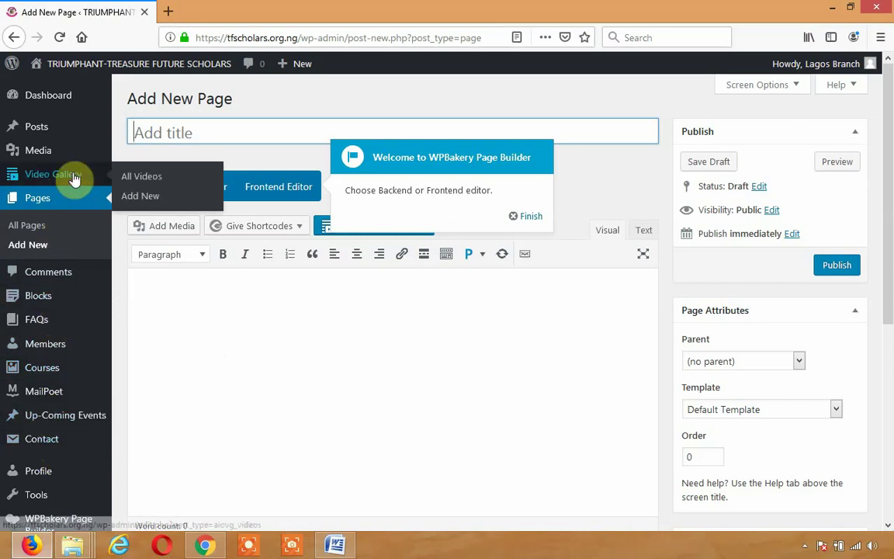
pyautogui.click(529, 221)
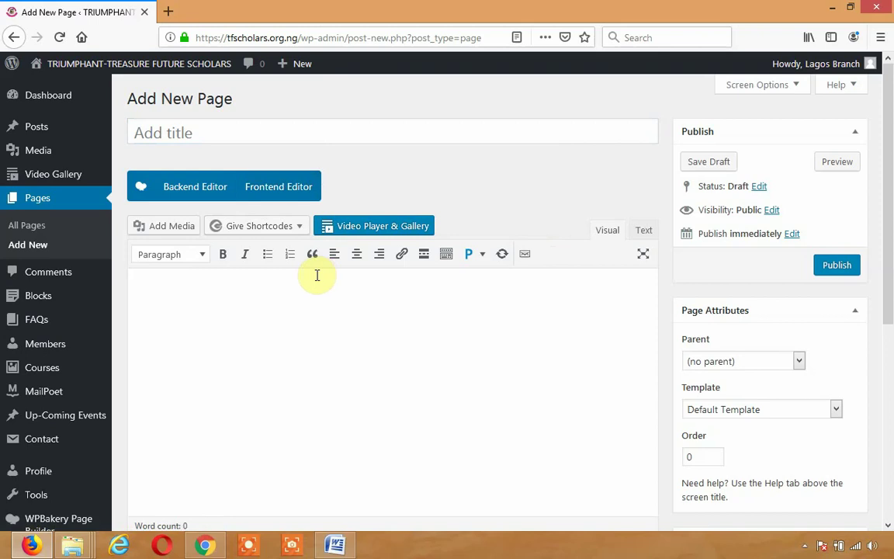
pyautogui.scroll(-3, 708, 335)
pyautogui.scroll(-2, 708, 335)
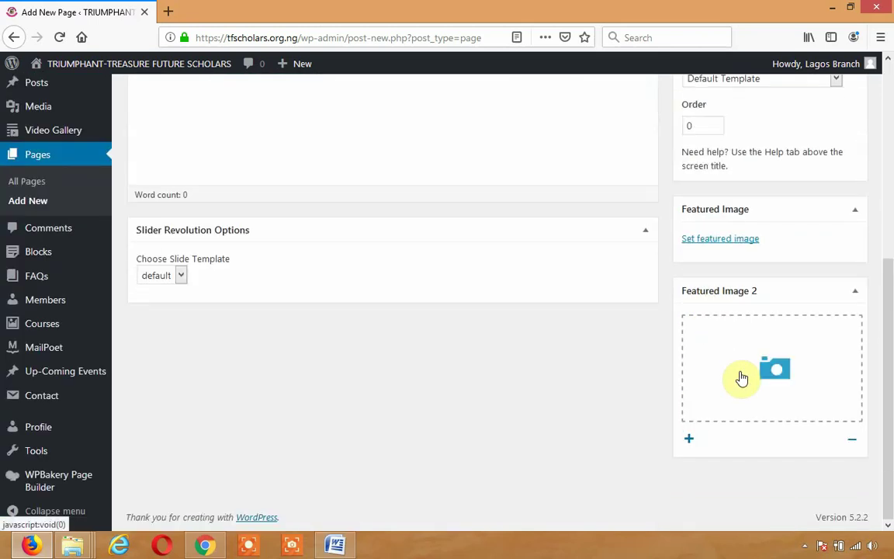
pyautogui.scroll(5, 738, 375)
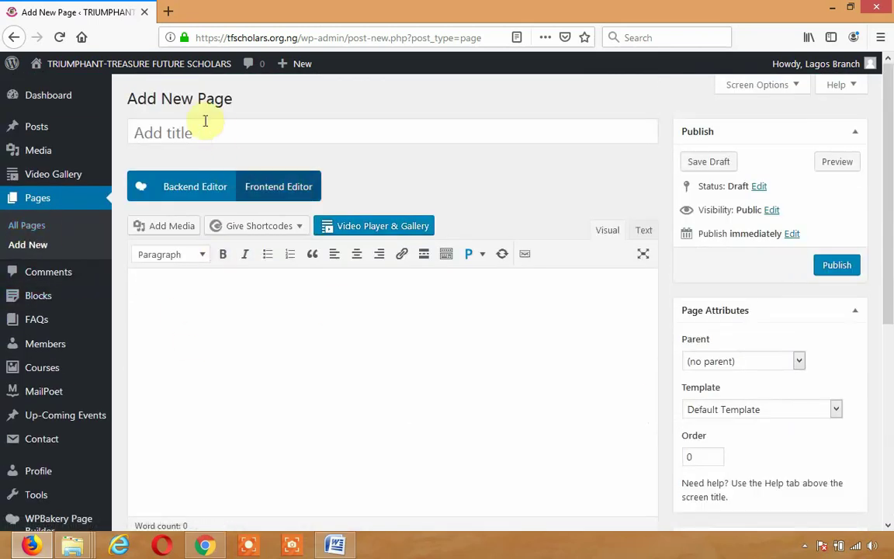
# Open the Lagos Branch profile page and examine its name, contact info, profile picture and account management settings
pyautogui.scroll(-2, 31, 420)
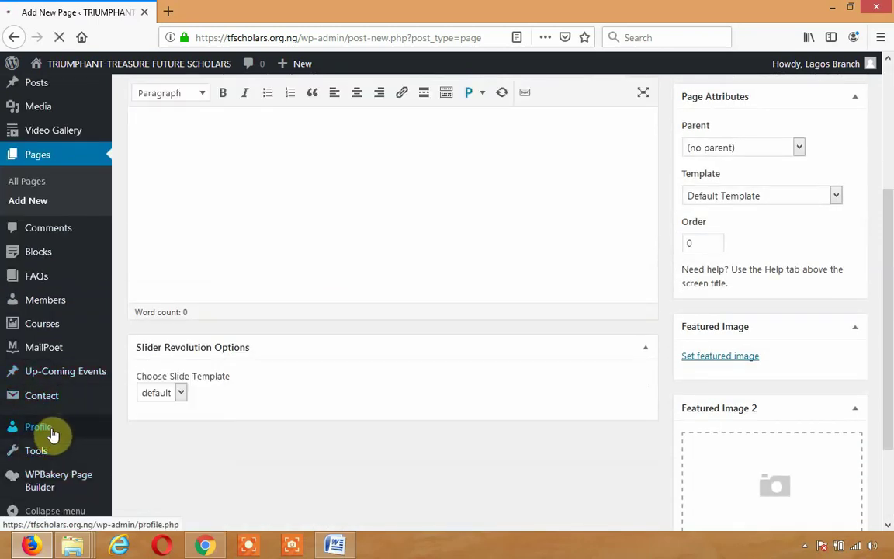
pyautogui.moveTo(74, 373)
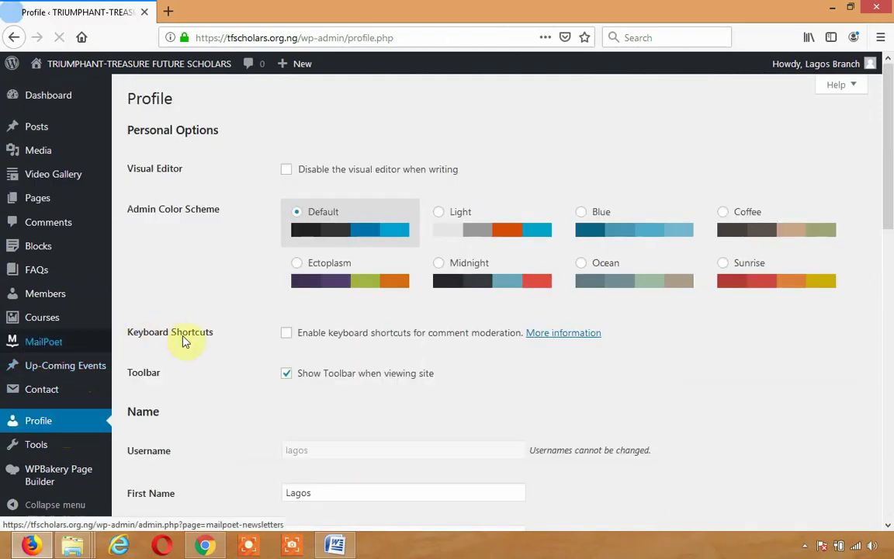
pyautogui.scroll(-5, 233, 348)
pyautogui.scroll(-3, 283, 356)
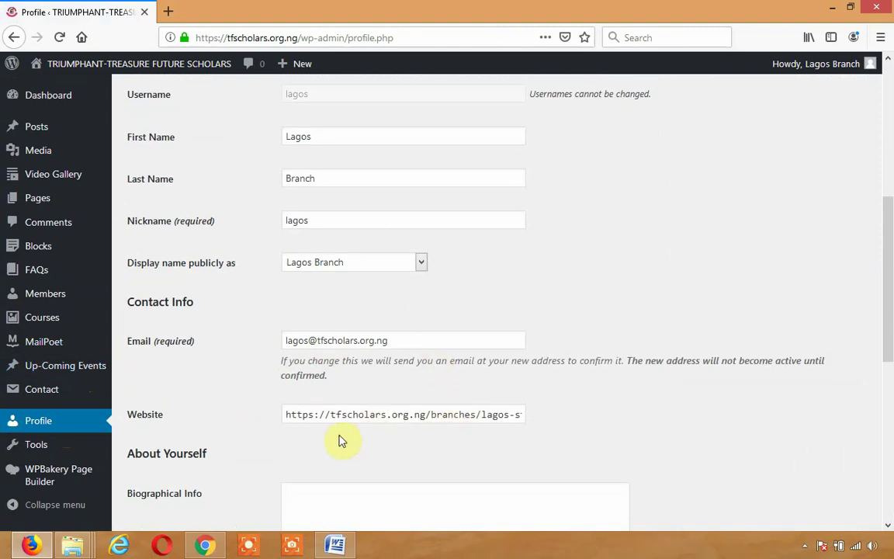
pyautogui.scroll(-5, 457, 419)
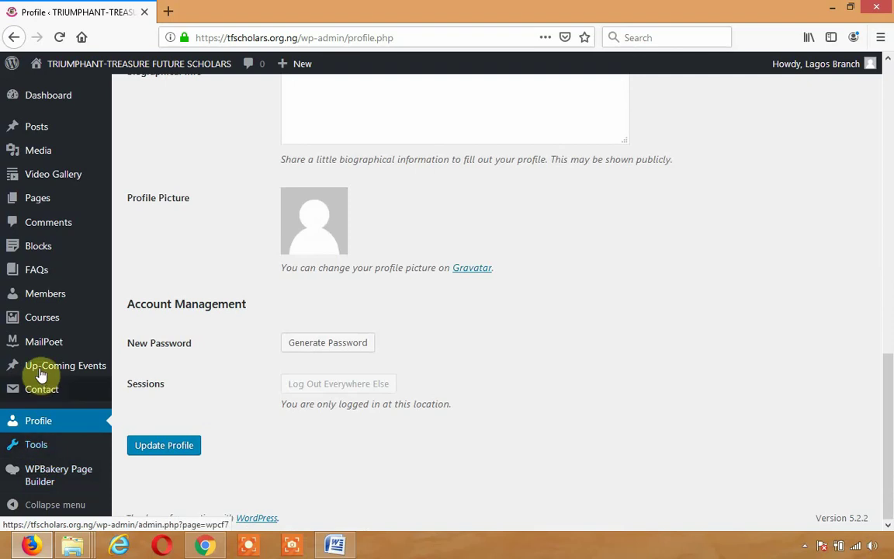
pyautogui.scroll(5, 40, 365)
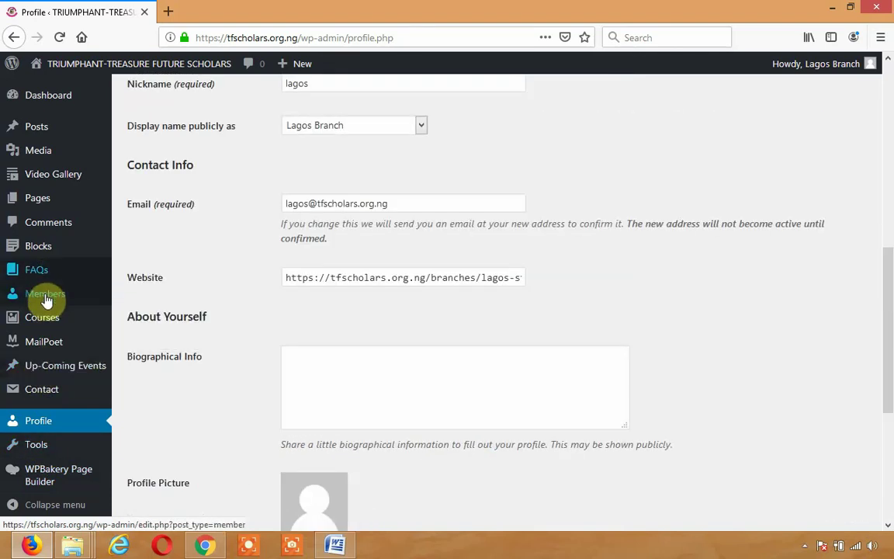
pyautogui.scroll(7, 20, 343)
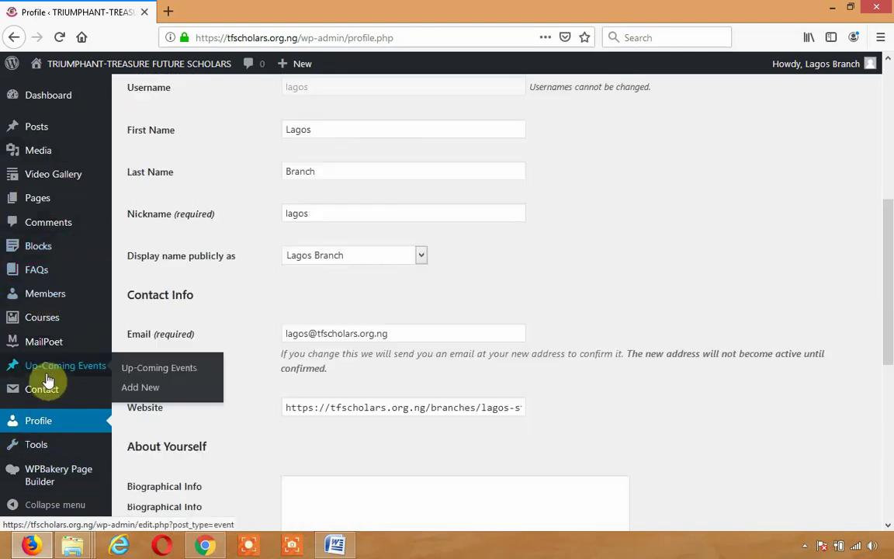
# Look over the Lagos Branch editor's available admin sections and the profile page from Personal Options down to Account Management
pyautogui.scroll(2, 59, 319)
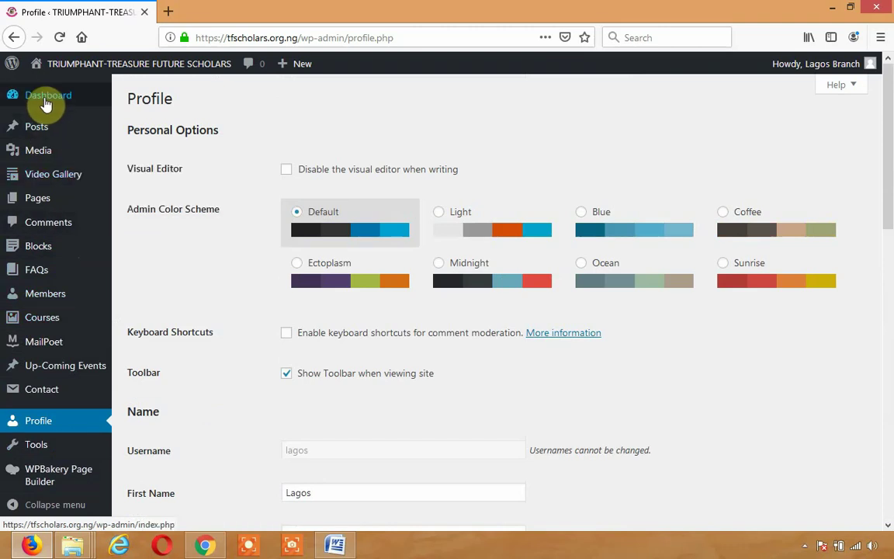
pyautogui.moveTo(27, 125)
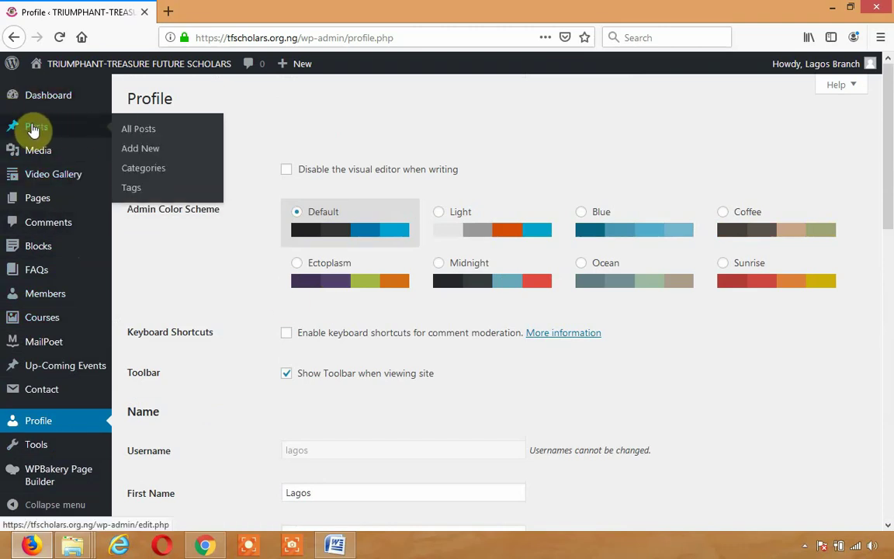
pyautogui.moveTo(53, 183)
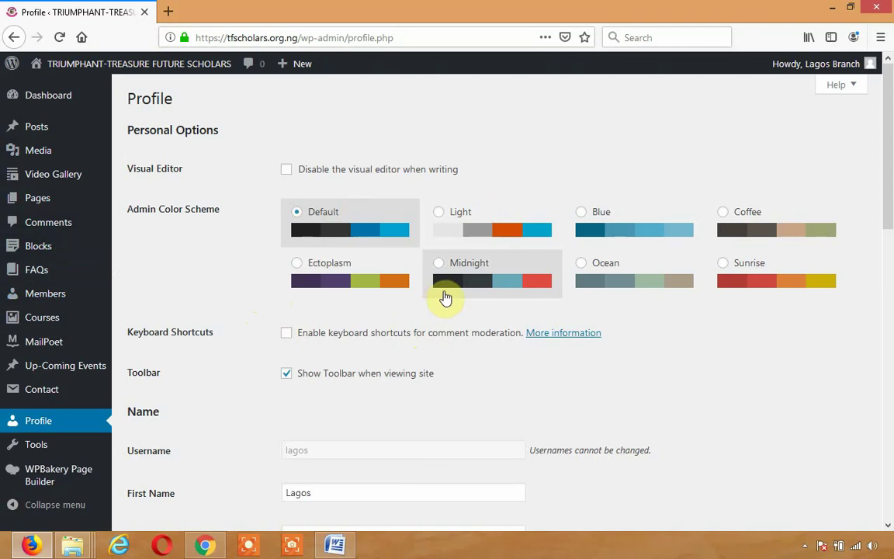
pyautogui.scroll(-3, 115, 351)
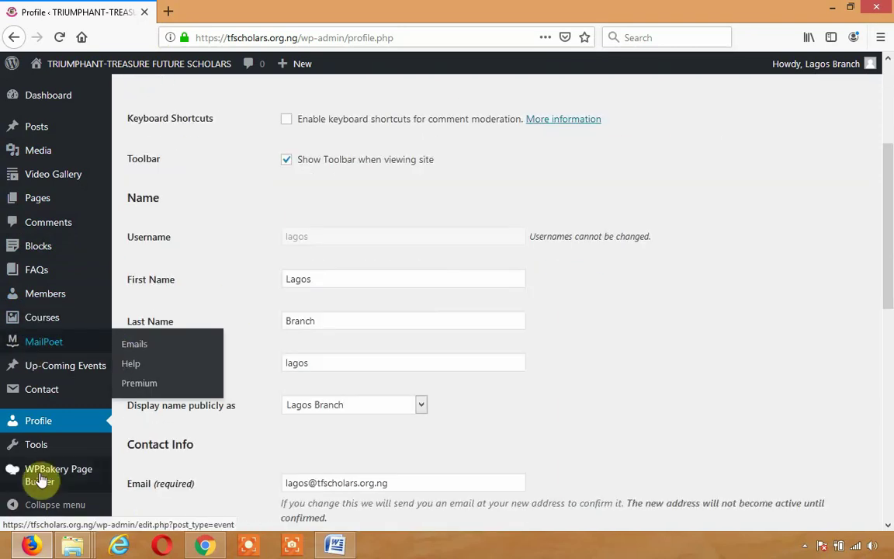
pyautogui.scroll(-4, 46, 473)
pyautogui.scroll(-3, 591, 375)
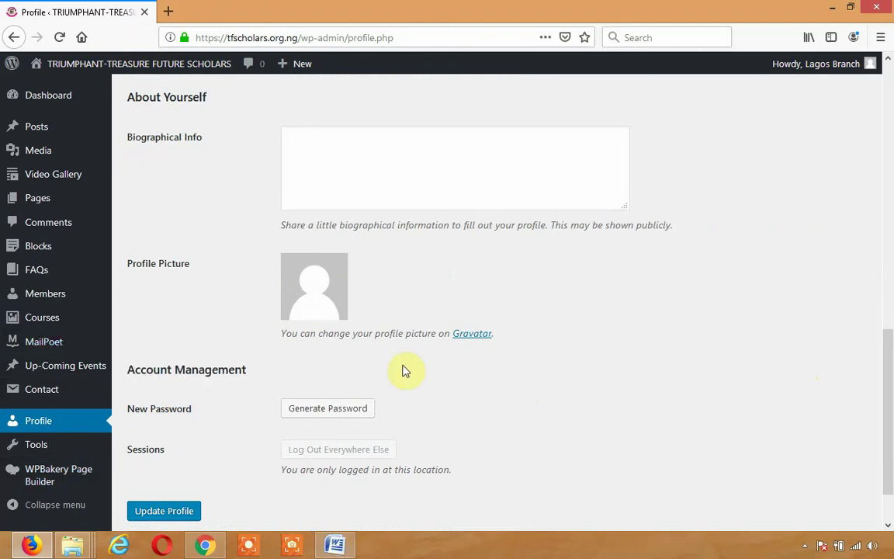
pyautogui.scroll(15, 386, 424)
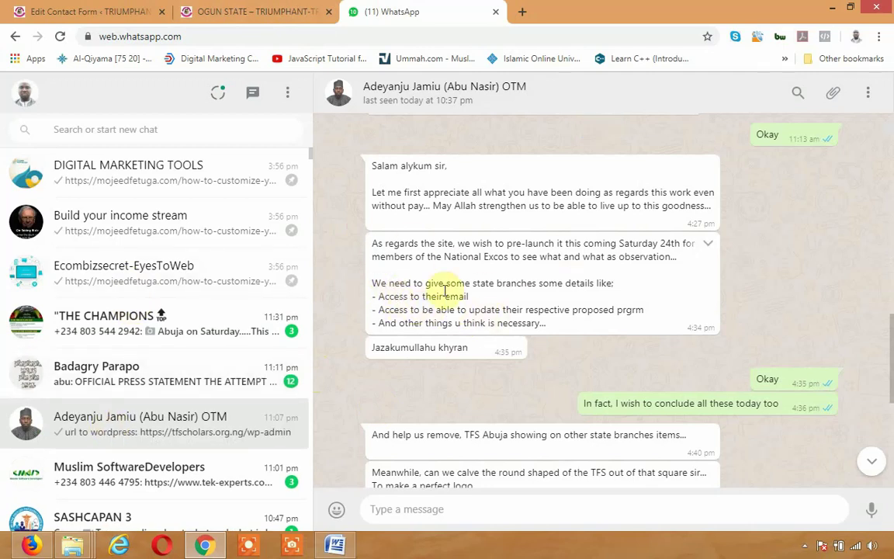
# Review the WhatsApp message in Chrome about the state branches' email access, check the administrator's Contact Forms list, and return to the Lagos Branch profile in Firefox
pyautogui.moveTo(446, 283); pyautogui.dragTo(534, 283)
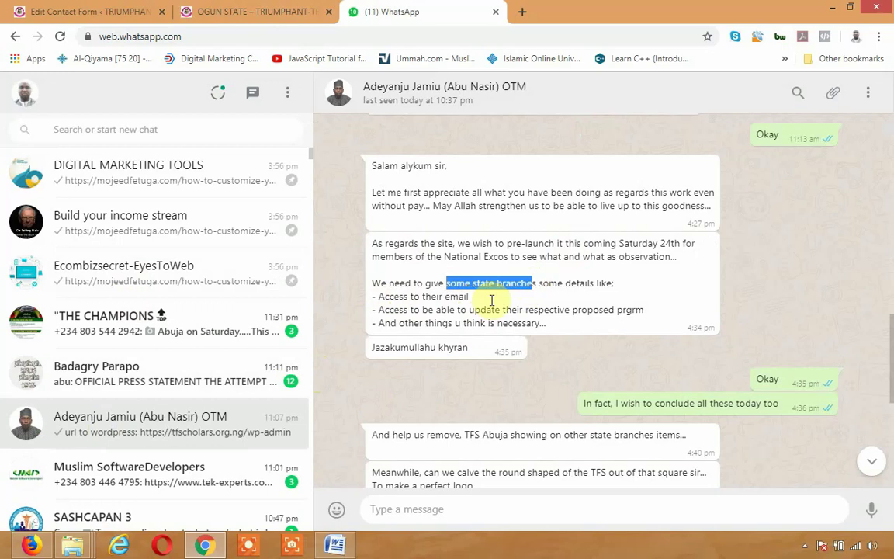
pyautogui.moveTo(450, 296); pyautogui.dragTo(468, 296)
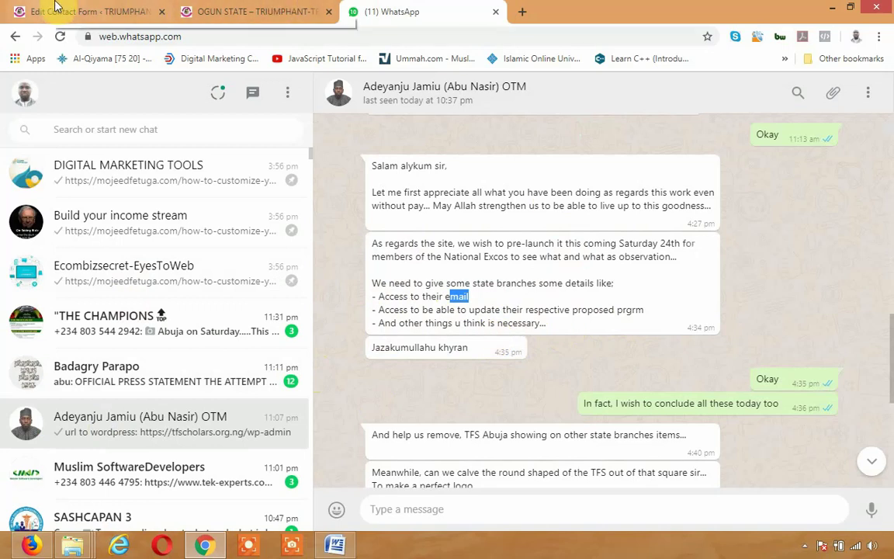
pyautogui.click(27, 9)
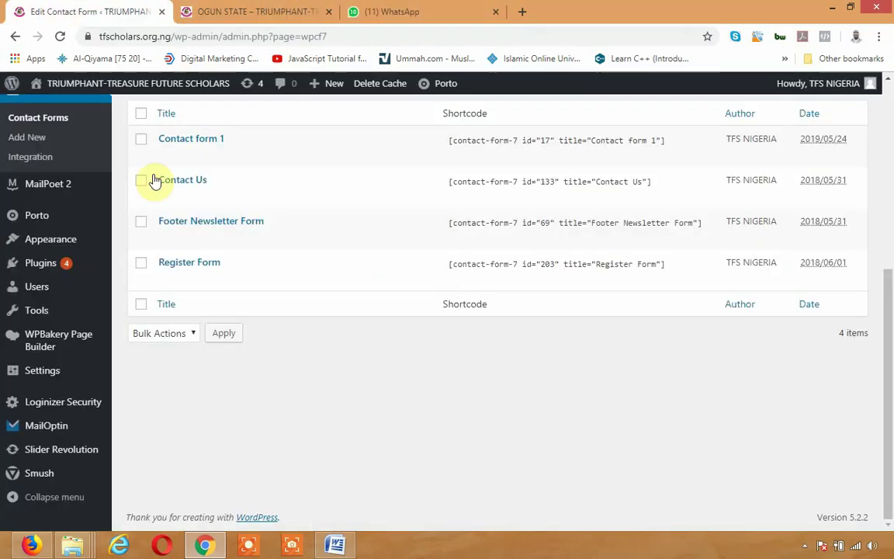
pyautogui.click(35, 546)
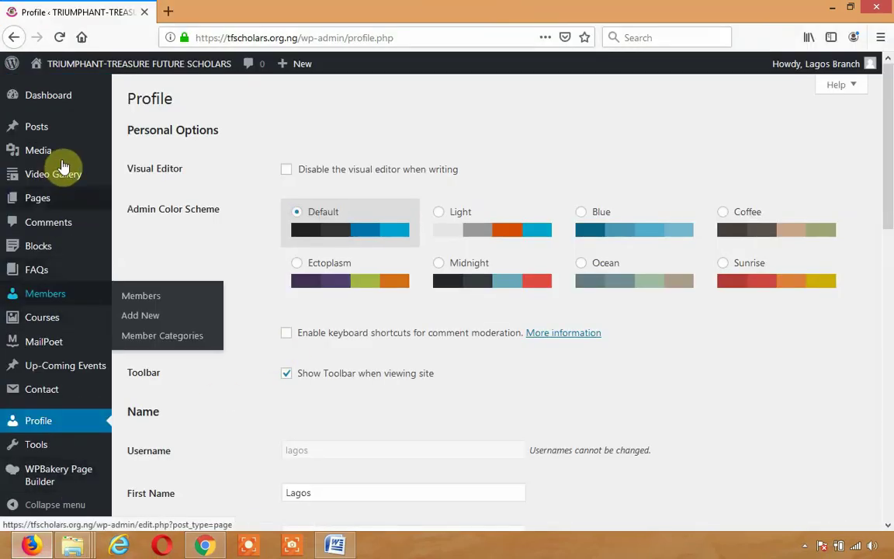